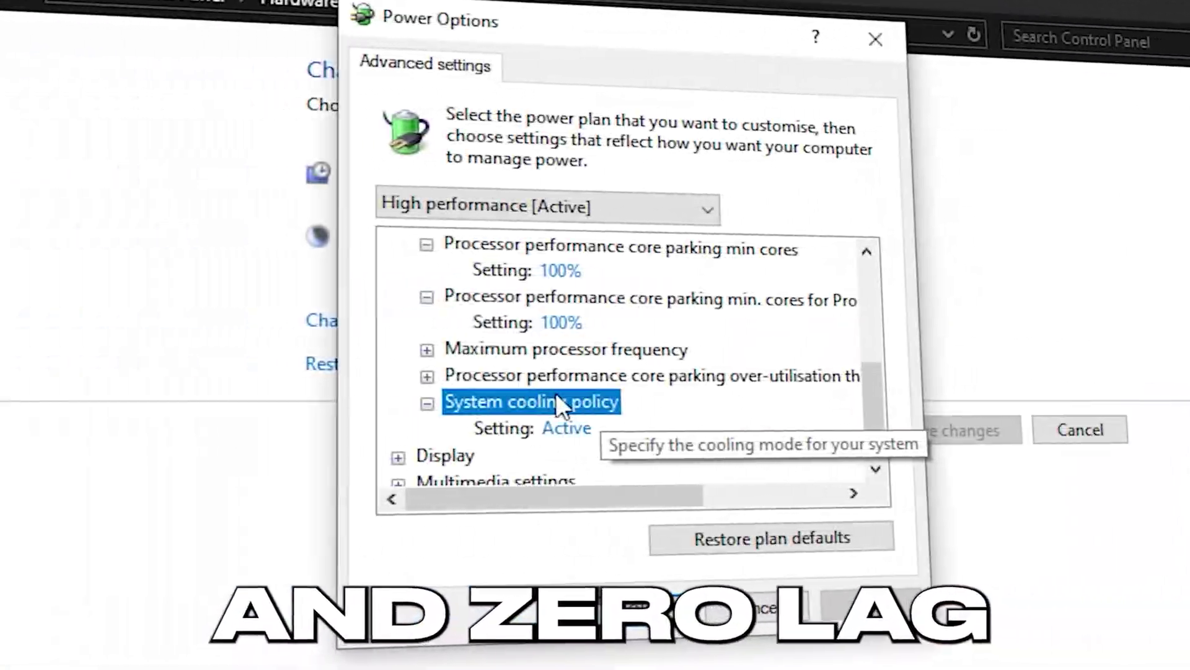
Bring up the Passive and Active choices for the System cooling policy setting.
{"action": "left_click", "coordinate": [574, 427]}
{"action": "left_click", "coordinate": [589, 429]}
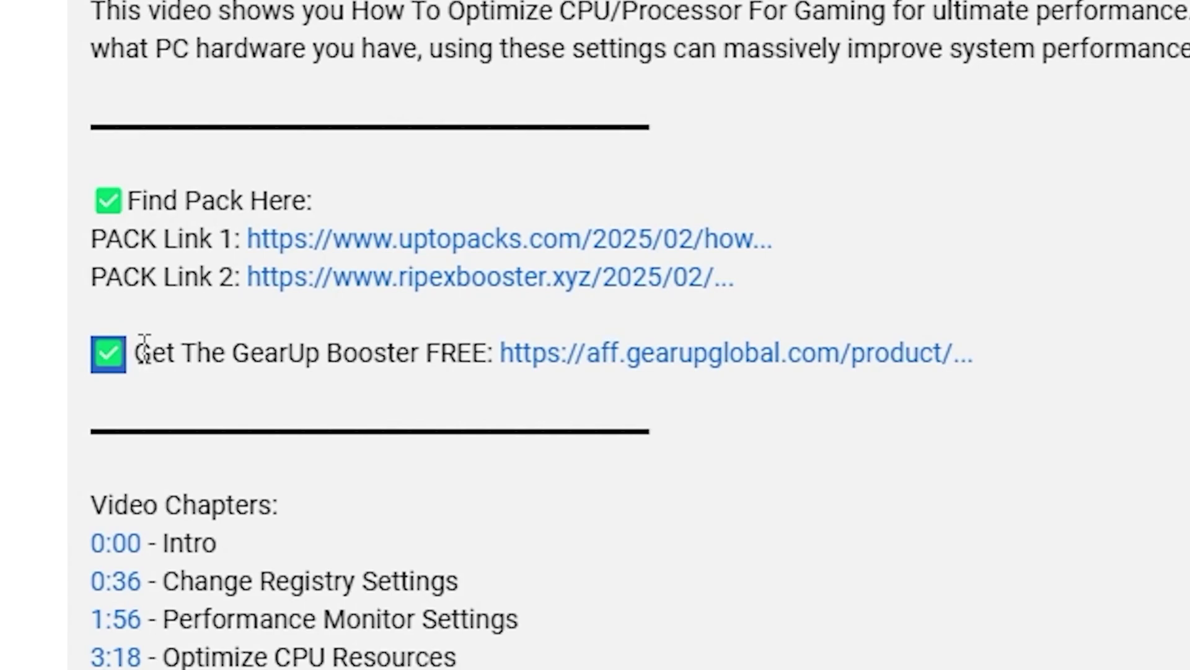
{"action": "left_click_drag", "start_coordinate": [132, 348], "coordinate": [936, 378]}
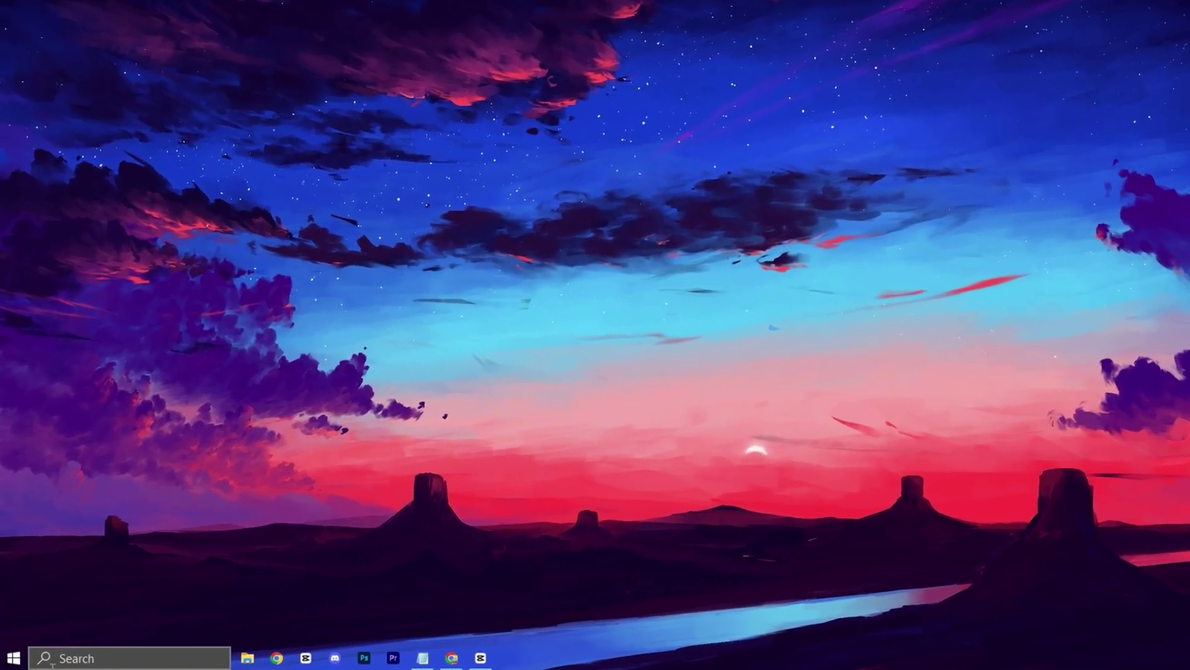
Launch Registry Editor via a 'reg' search and show the Multimedia\SystemProfile values.
{"action": "left_click", "coordinate": [53, 662]}
{"action": "type", "text": "reg"}
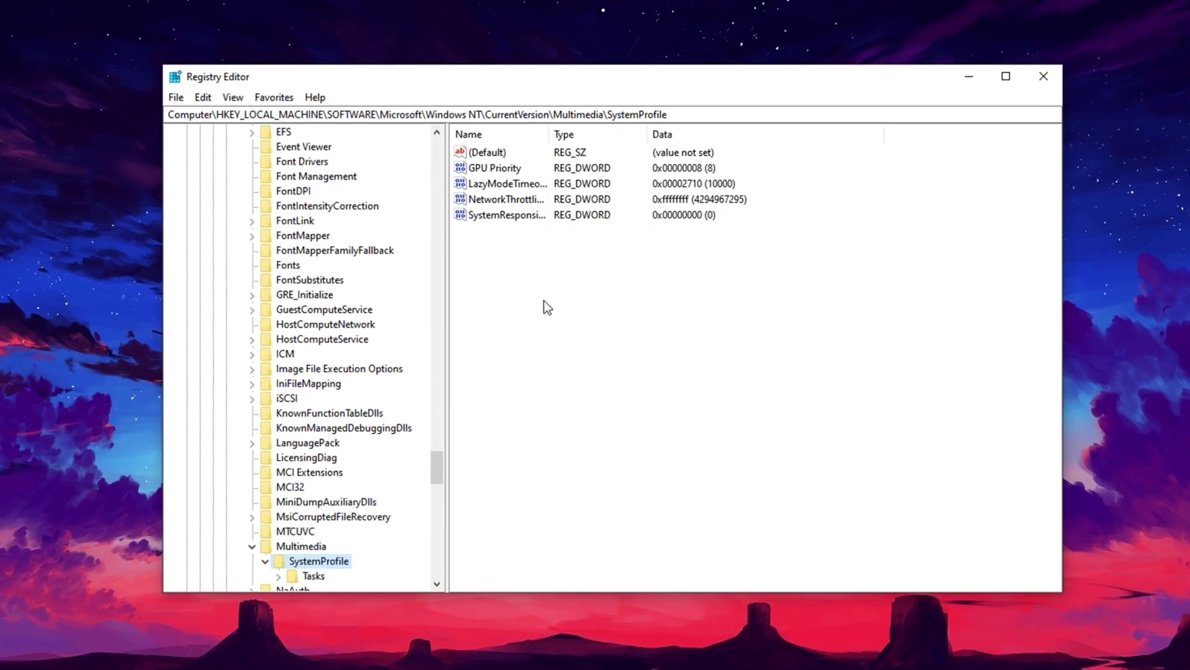
{"action": "left_click", "coordinate": [539, 113]}
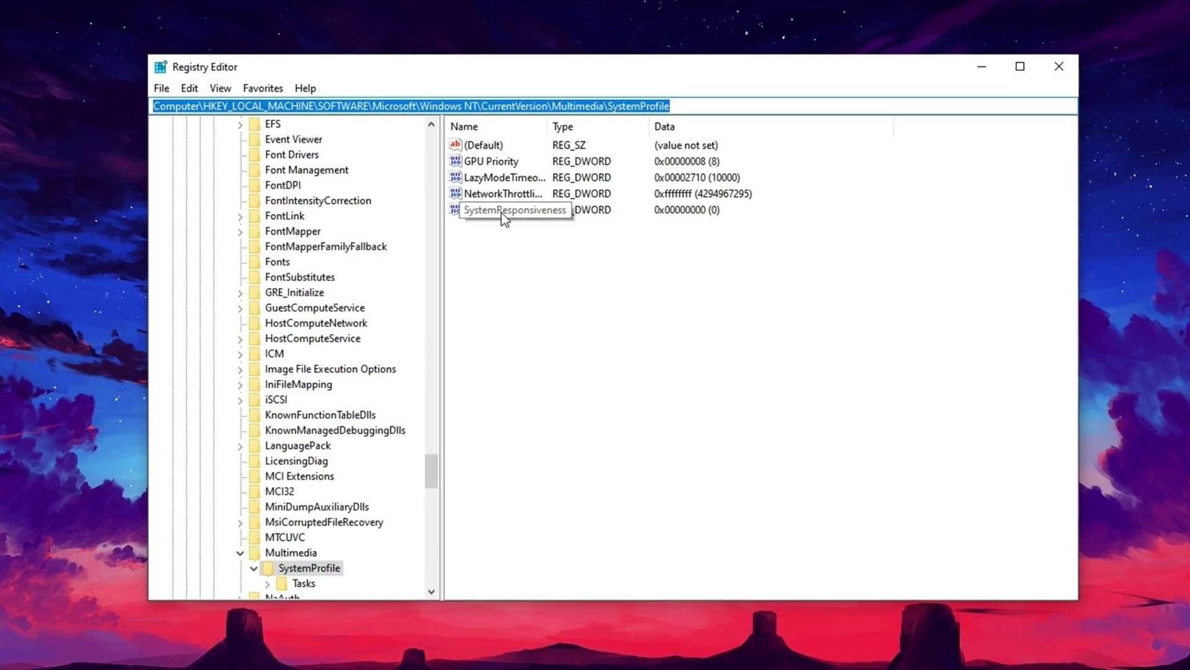
{"action": "left_click", "coordinate": [609, 239]}
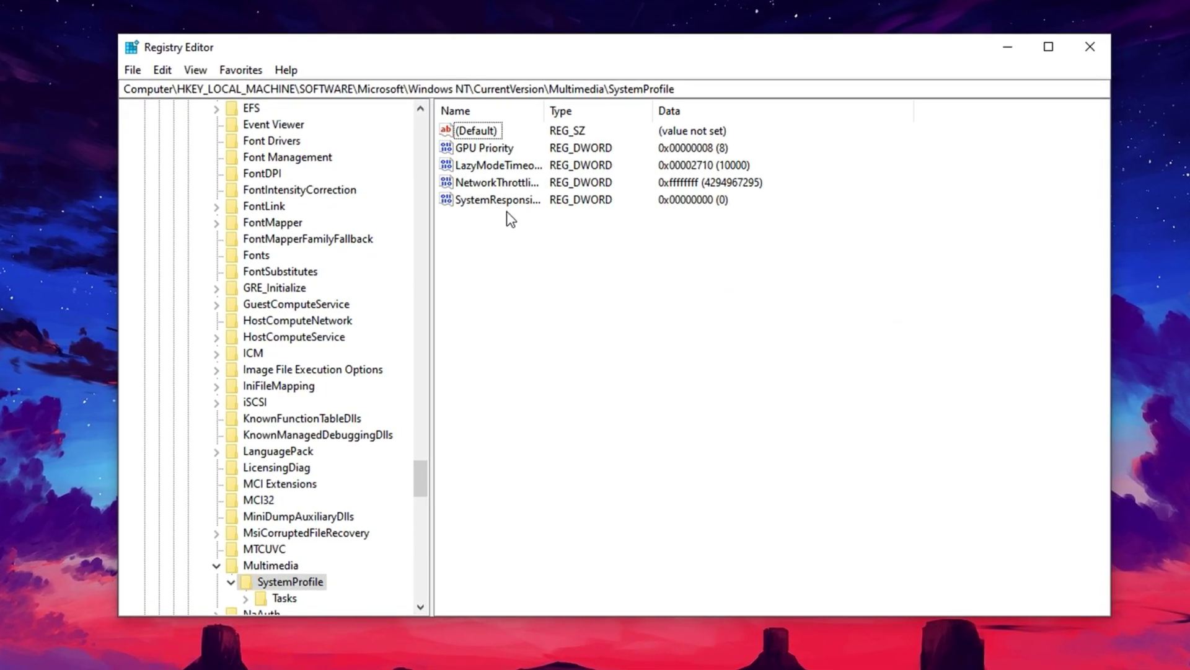
Confirm the SystemResponsiveness DWORD value stays at 0.
{"action": "left_click", "coordinate": [532, 202]}
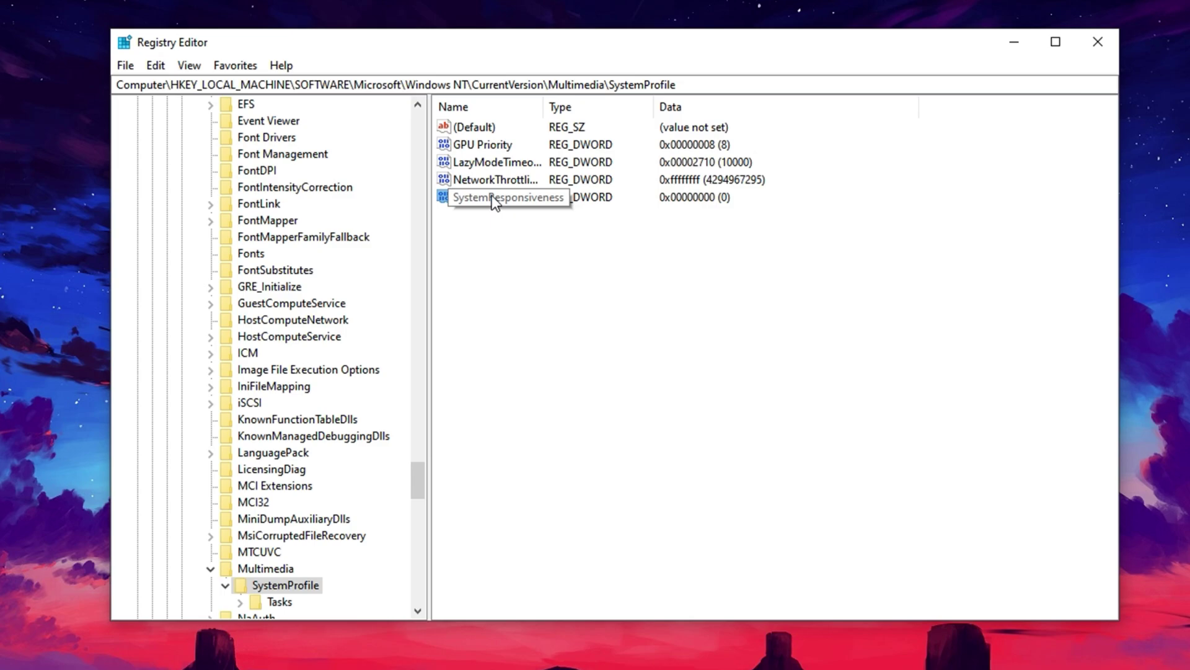
{"action": "right_click", "coordinate": [493, 197]}
{"action": "left_click", "coordinate": [510, 205]}
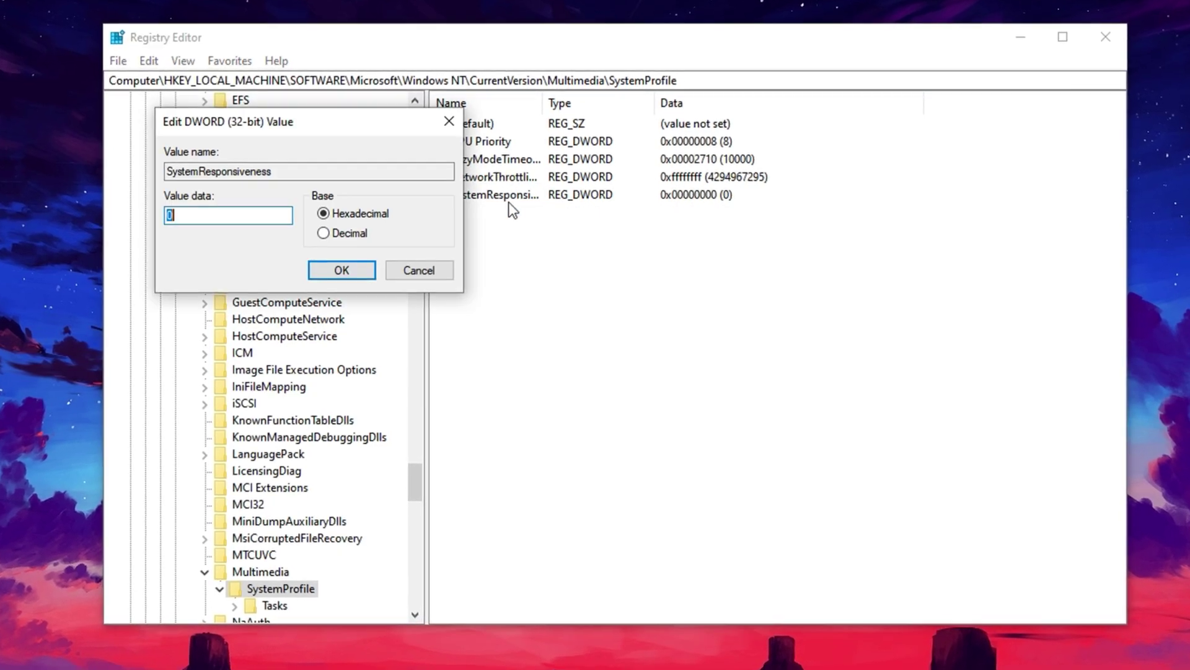
{"action": "left_click", "coordinate": [175, 214]}
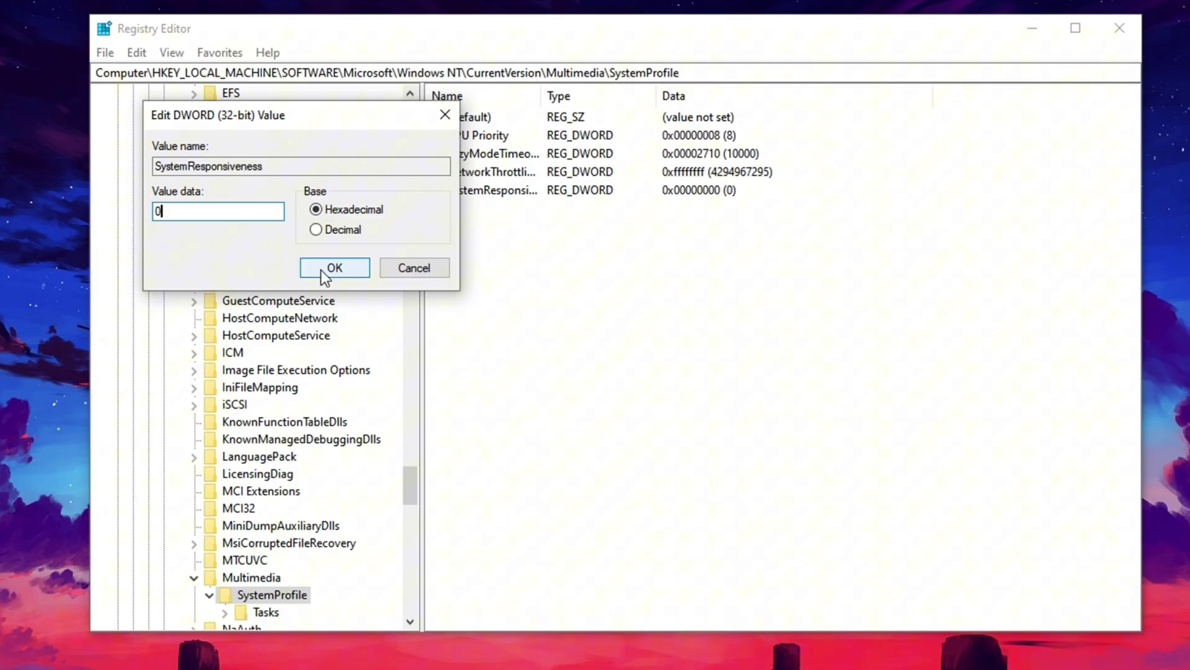
{"action": "left_click", "coordinate": [321, 269]}
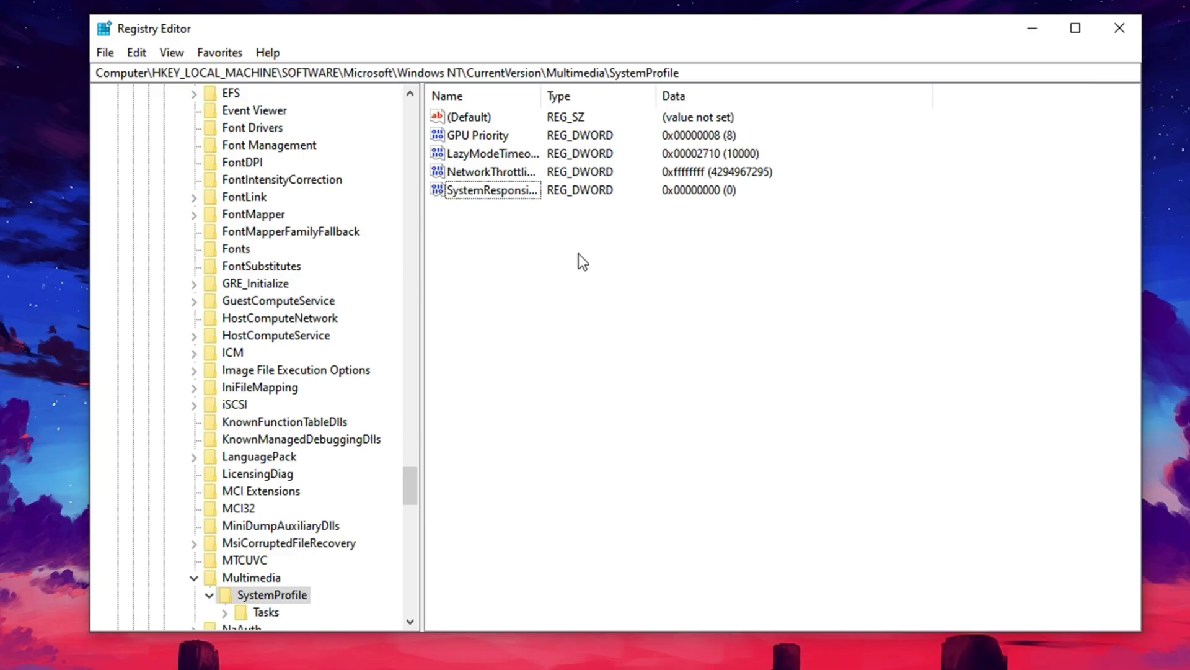
Jump to the Tasks\Games key by pasting its path and set GPU Priority to 8.
{"action": "left_click_drag", "start_coordinate": [682, 73], "coordinate": [94, 73]}
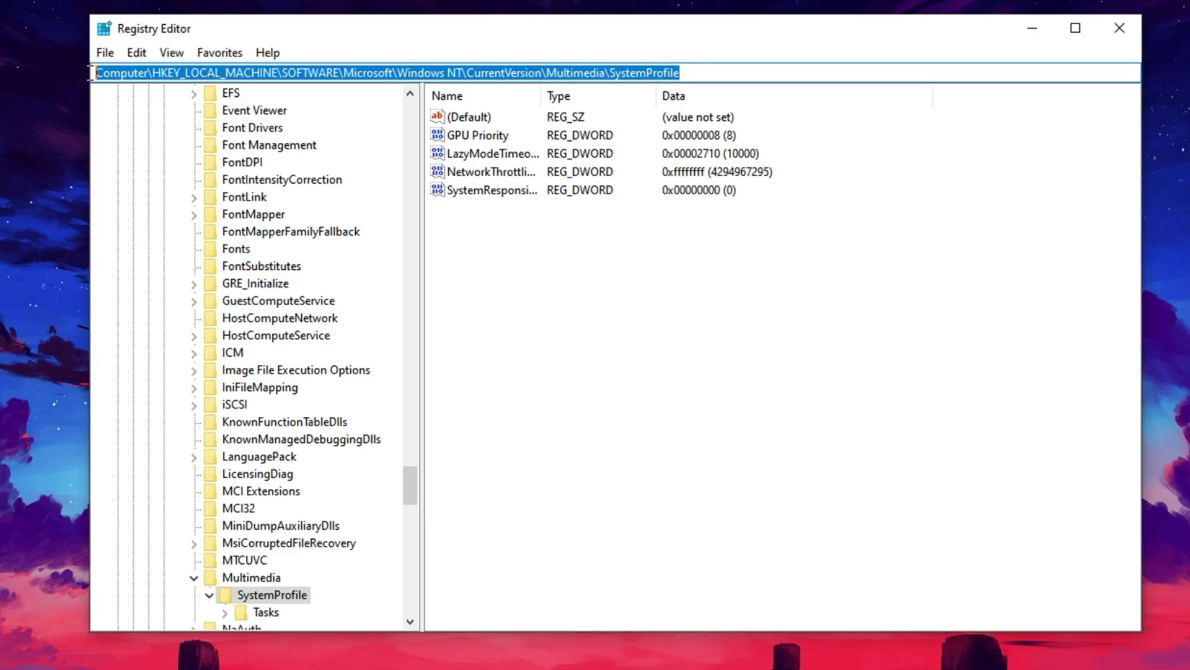
{"action": "key", "text": "ctrl+v"}
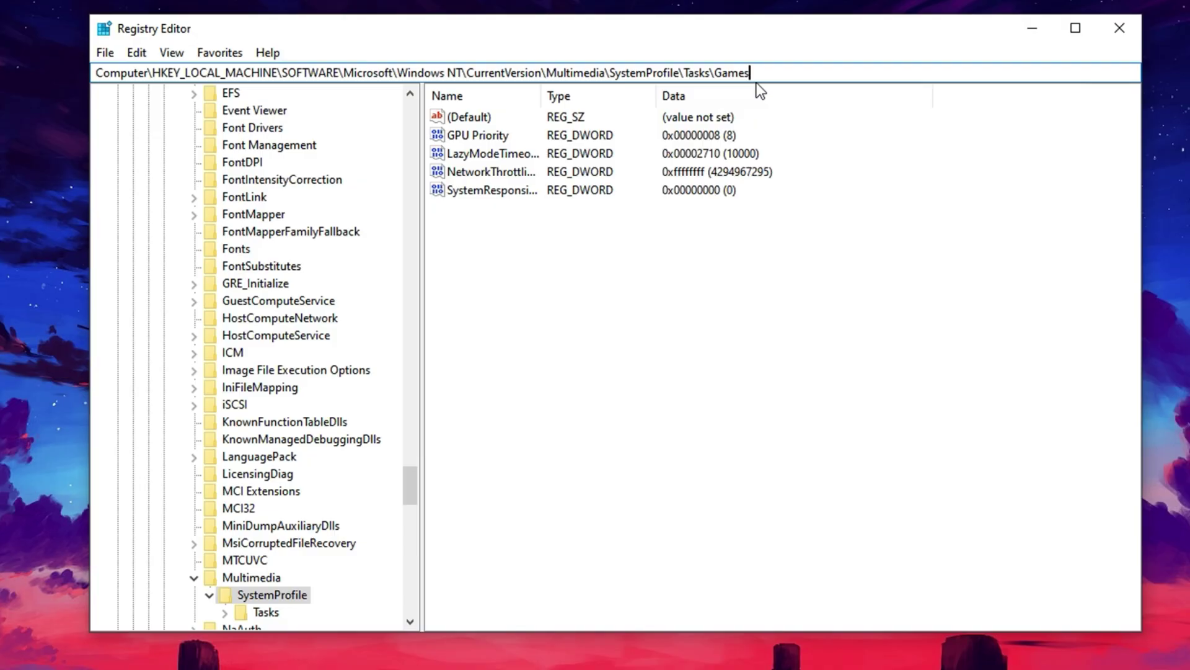
{"action": "key", "text": "Return"}
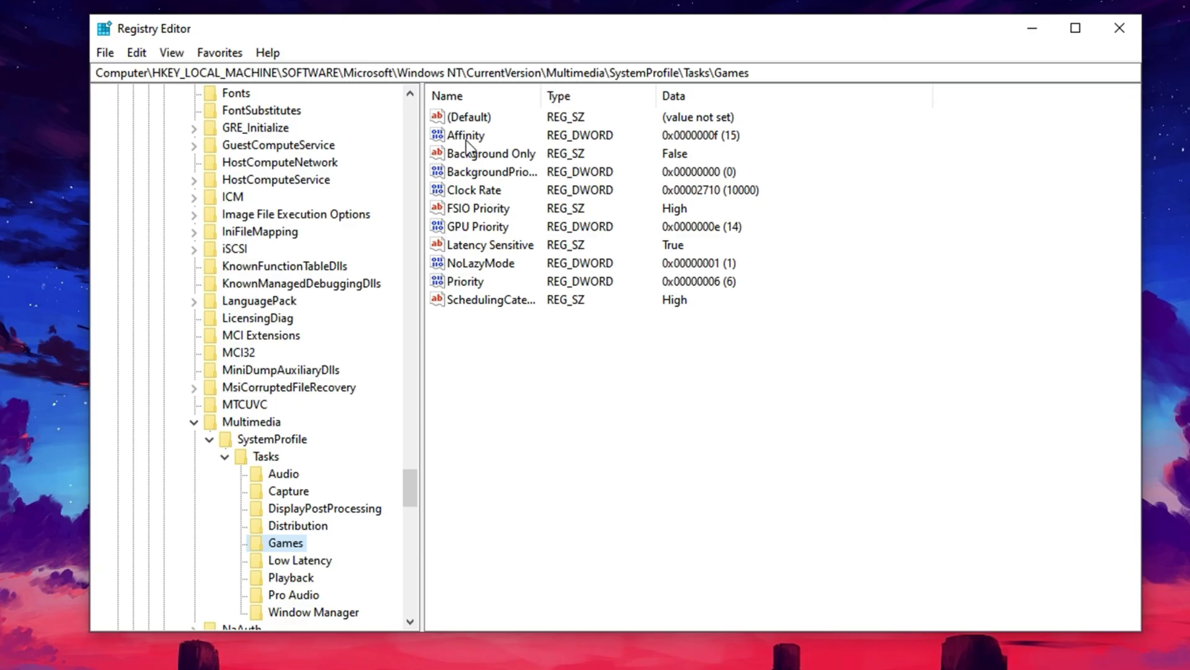
{"action": "left_click", "coordinate": [483, 228]}
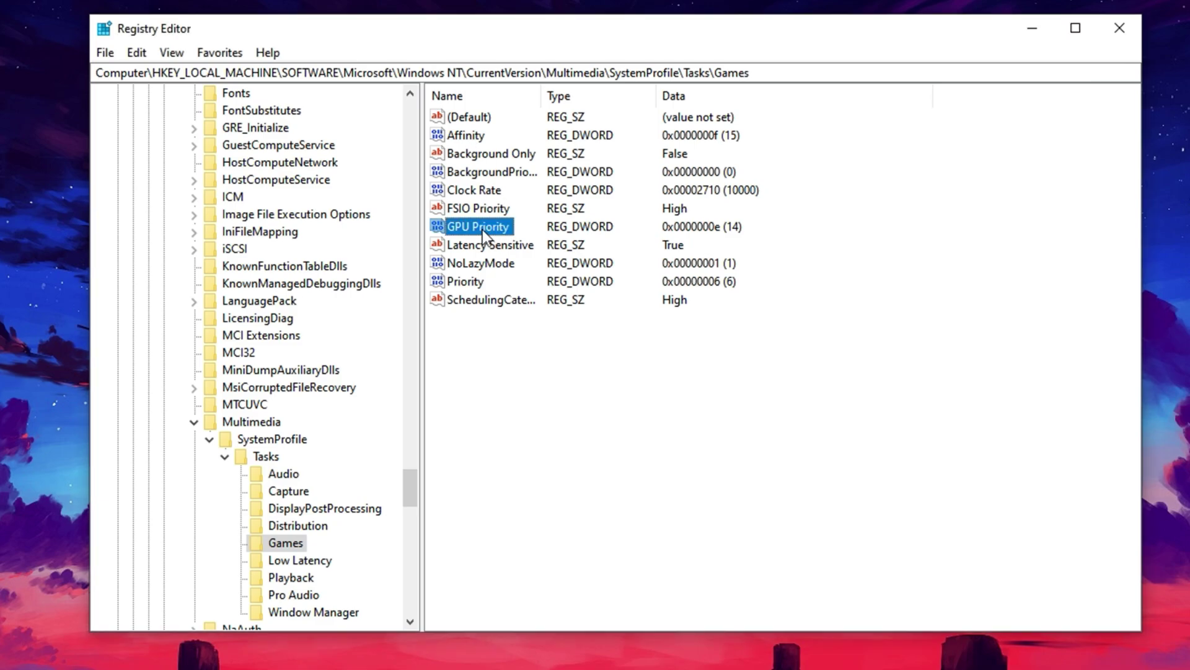
{"action": "double_click", "coordinate": [483, 228]}
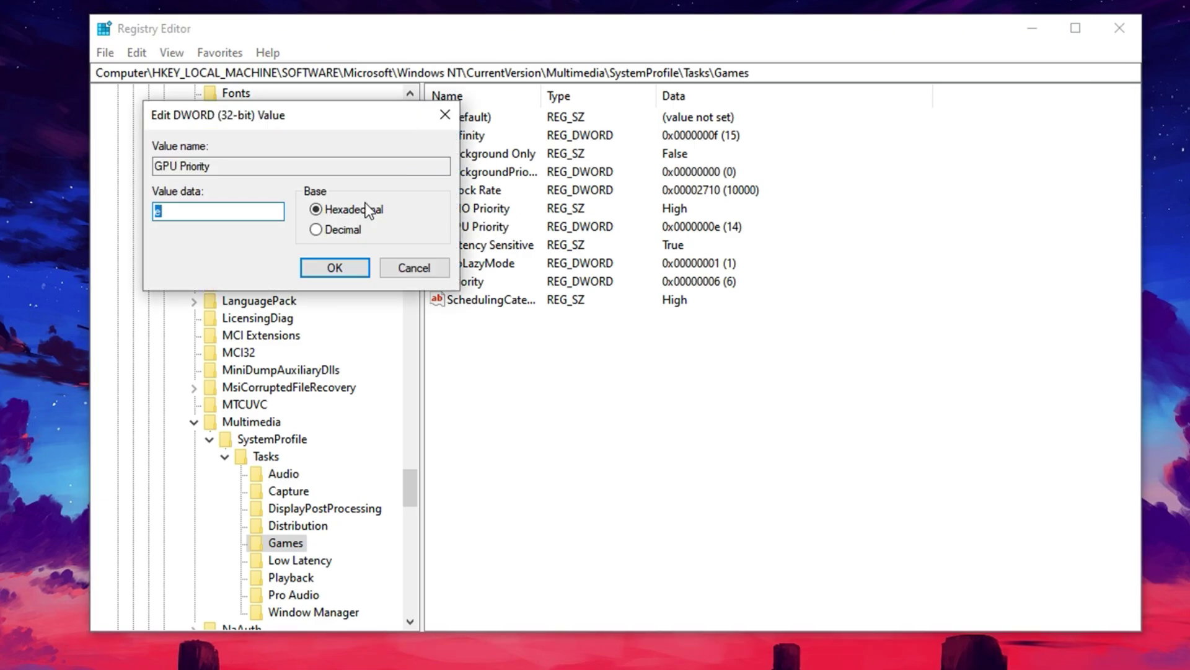
{"action": "left_click", "coordinate": [199, 212]}
{"action": "left_click_drag", "start_coordinate": [180, 212], "coordinate": [135, 224]}
{"action": "type", "text": "8"}
{"action": "left_click", "coordinate": [335, 267]}
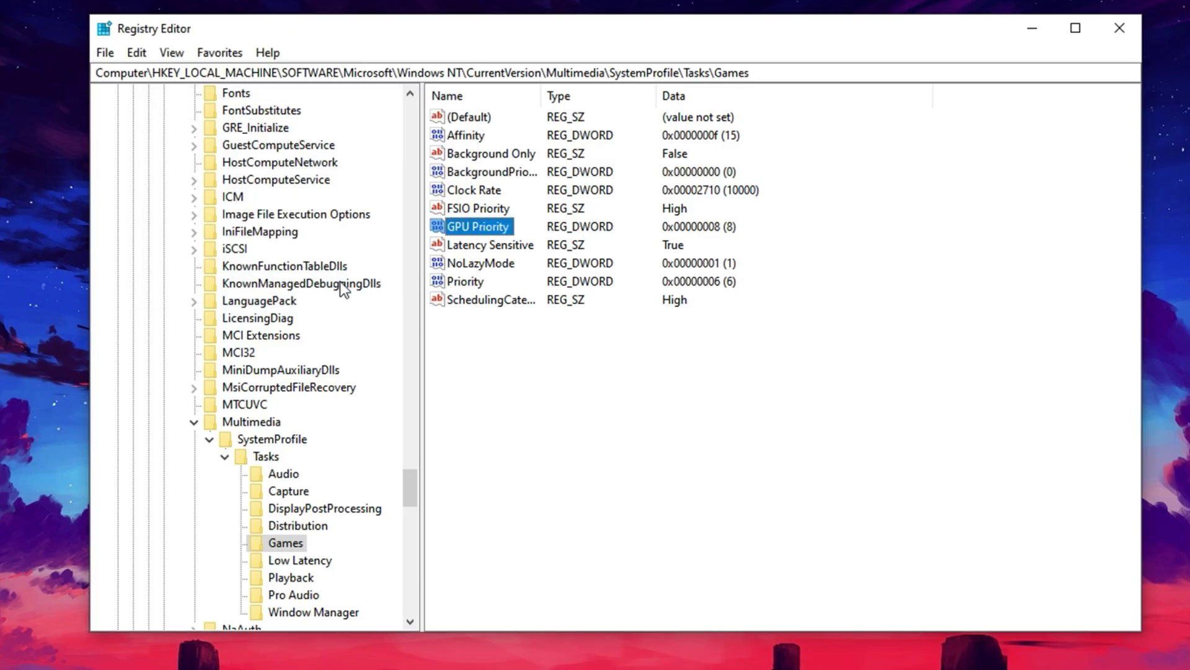
Confirm the Games key's Priority value stays at 6.
{"action": "double_click", "coordinate": [472, 282]}
{"action": "left_click", "coordinate": [189, 211]}
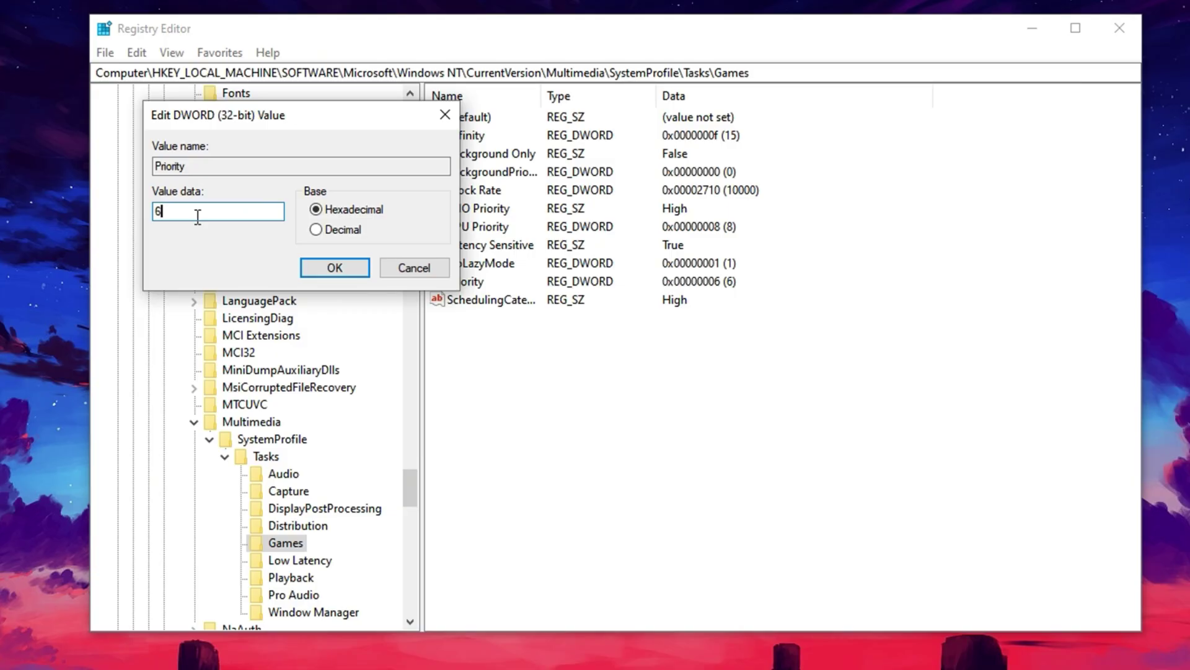
{"action": "left_click", "coordinate": [337, 267]}
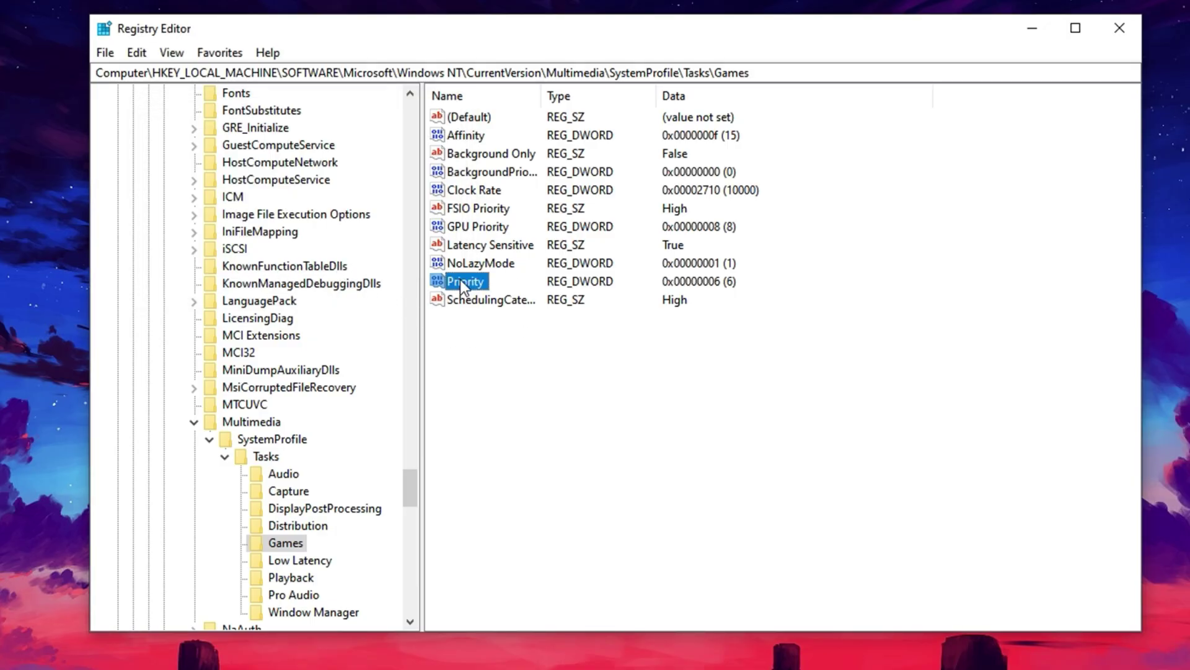
Confirm the SchedulingCategory value reads High.
{"action": "left_click", "coordinate": [473, 299]}
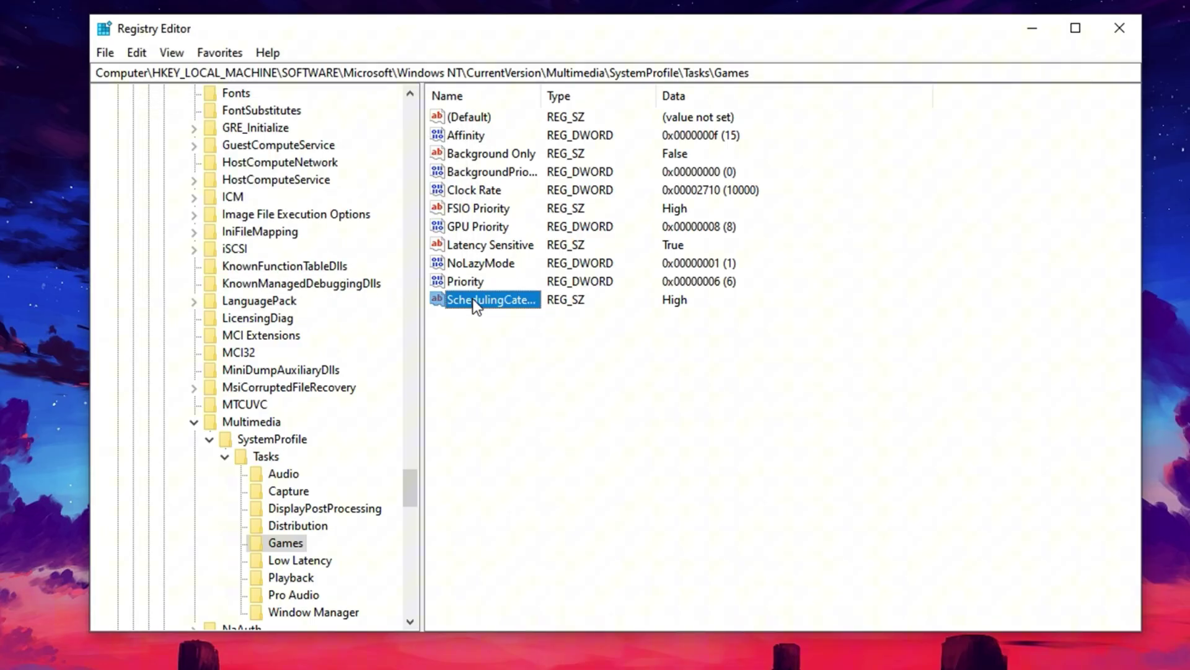
{"action": "double_click", "coordinate": [472, 298]}
{"action": "left_click", "coordinate": [205, 216]}
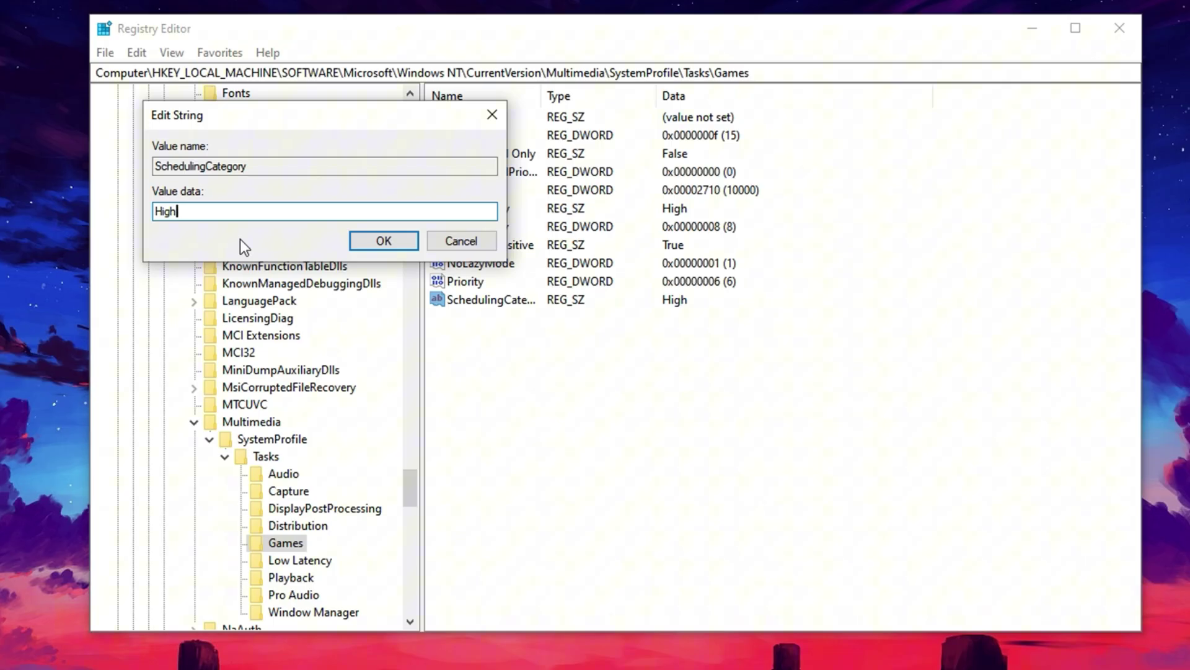
{"action": "left_click", "coordinate": [358, 243]}
Confirm the FSIO Priority string value reads High.
{"action": "left_click", "coordinate": [464, 209]}
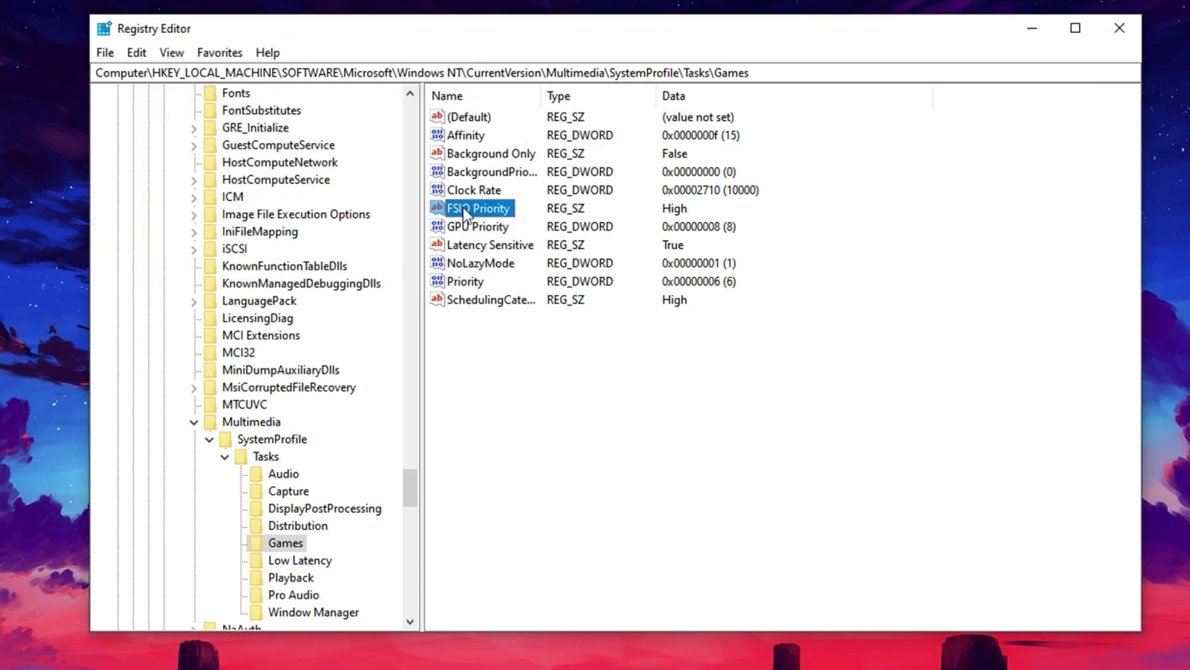
{"action": "double_click", "coordinate": [464, 209]}
{"action": "left_click", "coordinate": [210, 211]}
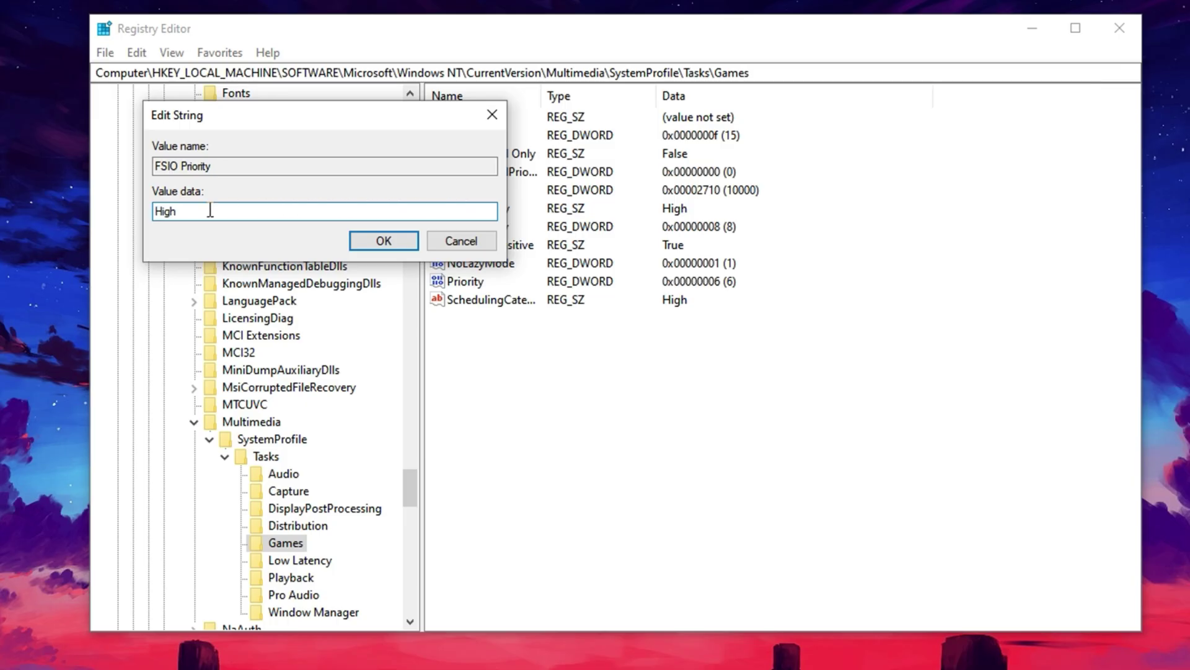
{"action": "left_click", "coordinate": [375, 241]}
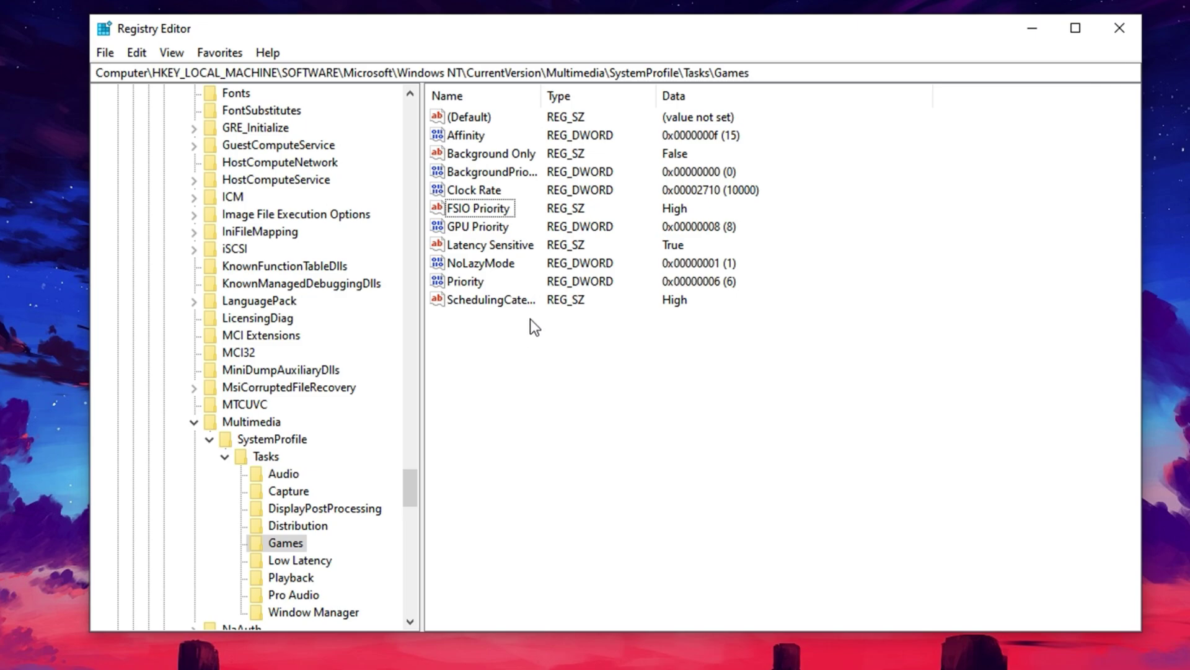
Go to the PowerThrottling key and check that PowerThrottlingOff reads 1.
{"action": "left_click_drag", "start_coordinate": [766, 72], "coordinate": [95, 71]}
{"action": "type", "text": "Computer\\HKEY_LOCAL_MACHINE\\SYSTEM\\CurrentControlSet\\Control\\Power\\PowerThrottling"}
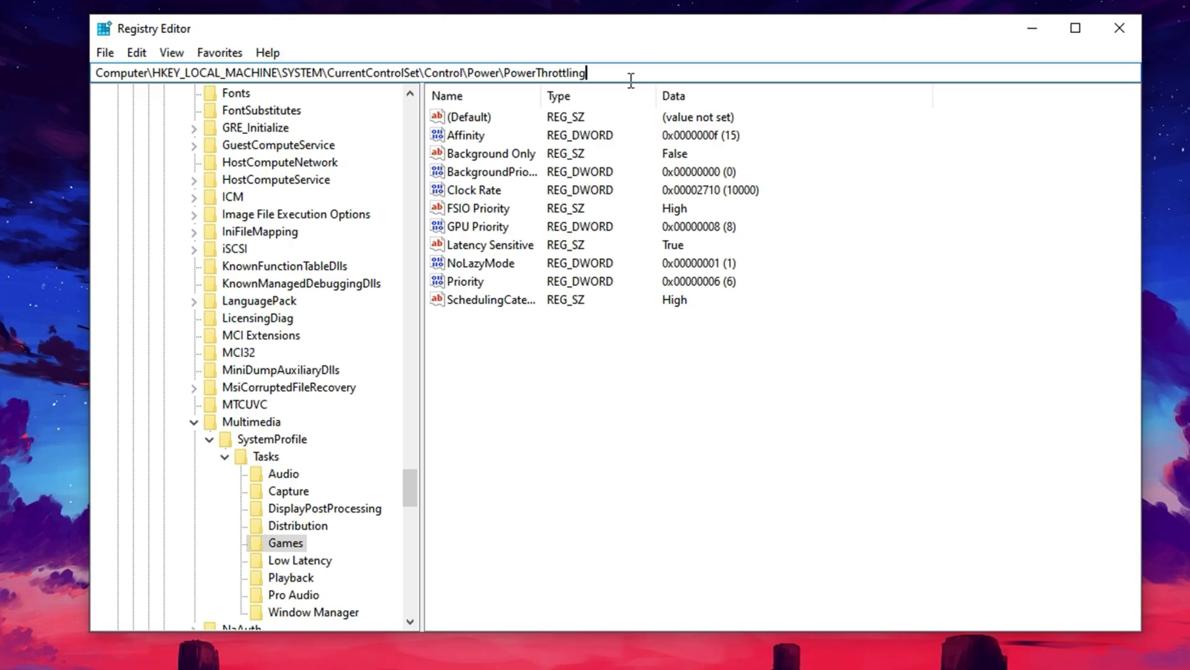
{"action": "key", "text": "Return"}
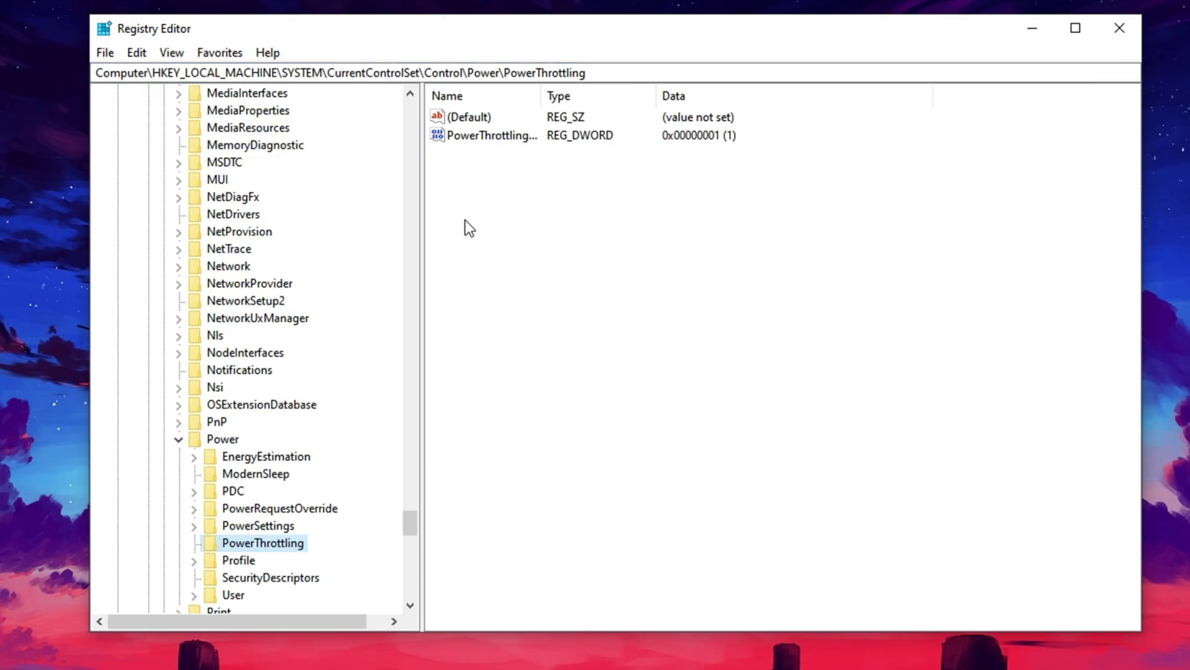
{"action": "left_click", "coordinate": [487, 206]}
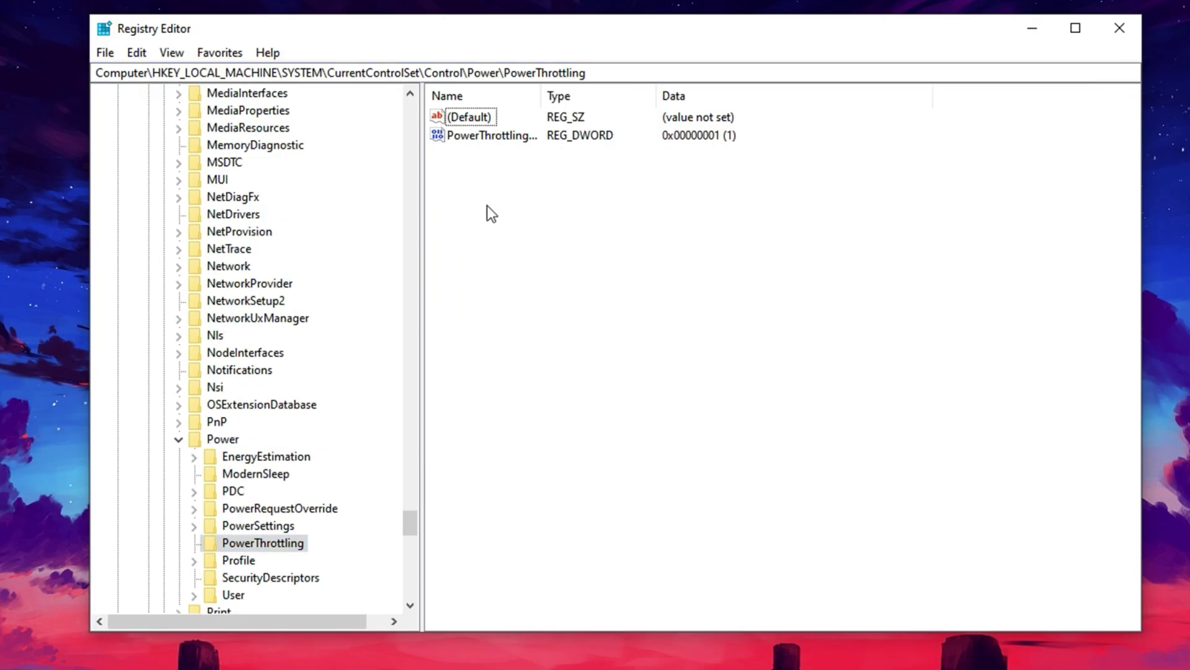
{"action": "left_click", "coordinate": [488, 138]}
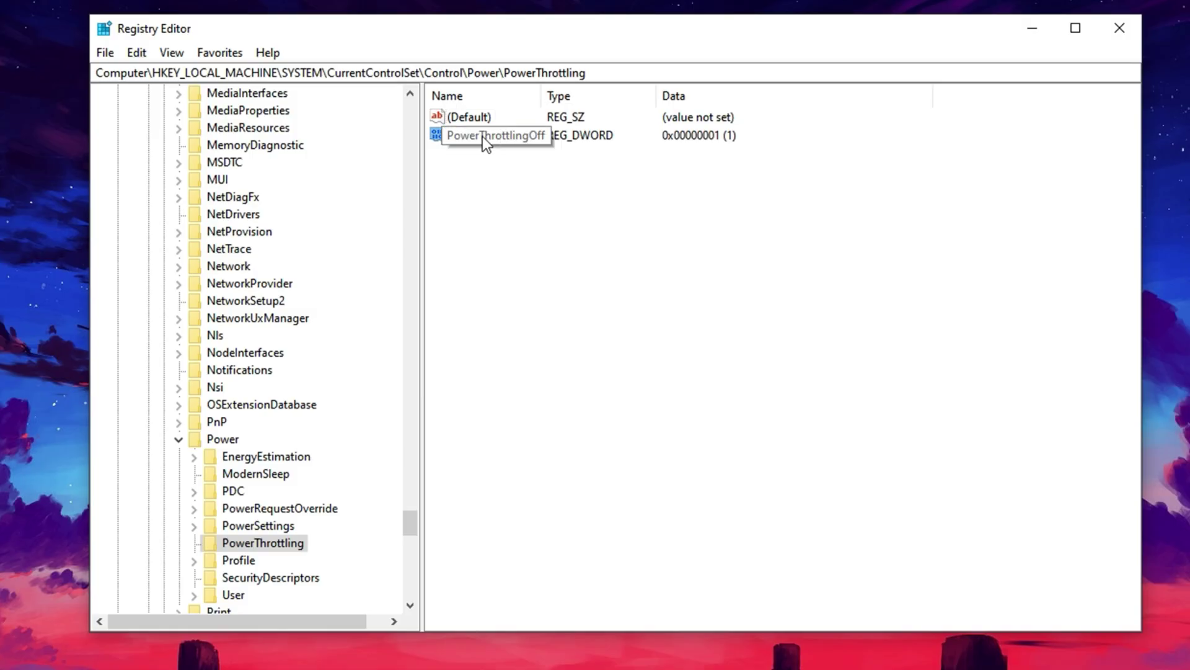
{"action": "double_click", "coordinate": [482, 136]}
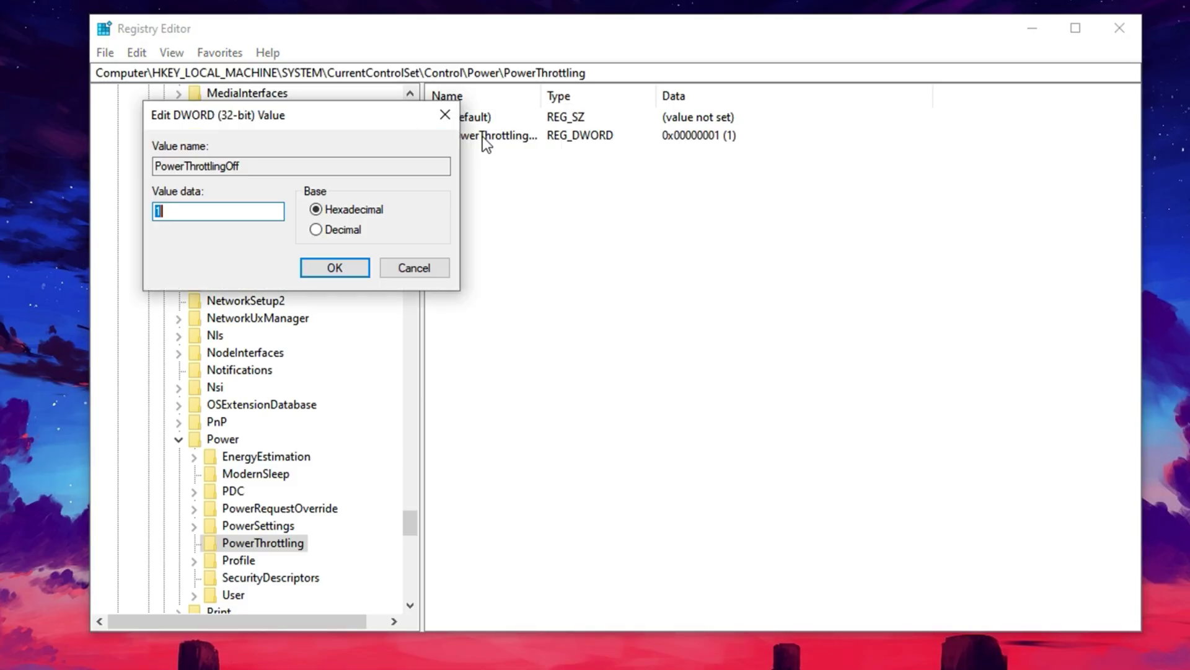
{"action": "left_click", "coordinate": [177, 211]}
{"action": "left_click", "coordinate": [328, 271]}
Re-enter 1 as the PowerThrottlingOff value data without adding any new value.
{"action": "right_click", "coordinate": [511, 214]}
{"action": "mouse_move", "coordinate": [528, 226]}
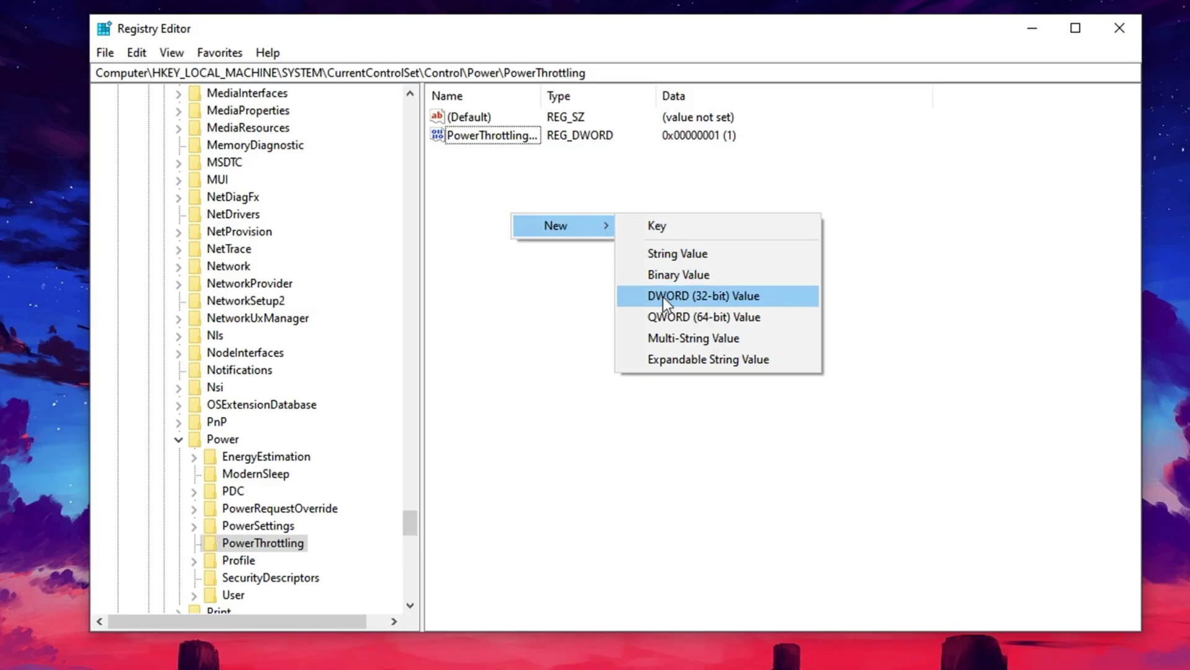
{"action": "left_click", "coordinate": [487, 163]}
{"action": "left_click", "coordinate": [481, 139]}
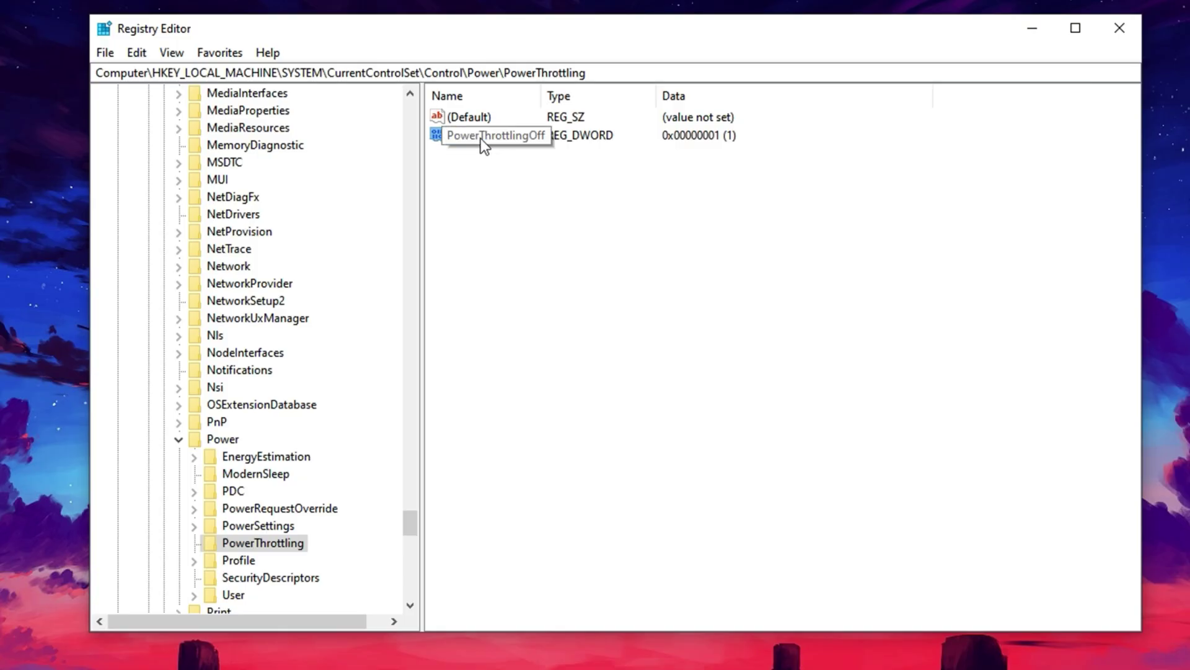
{"action": "left_click", "coordinate": [504, 246]}
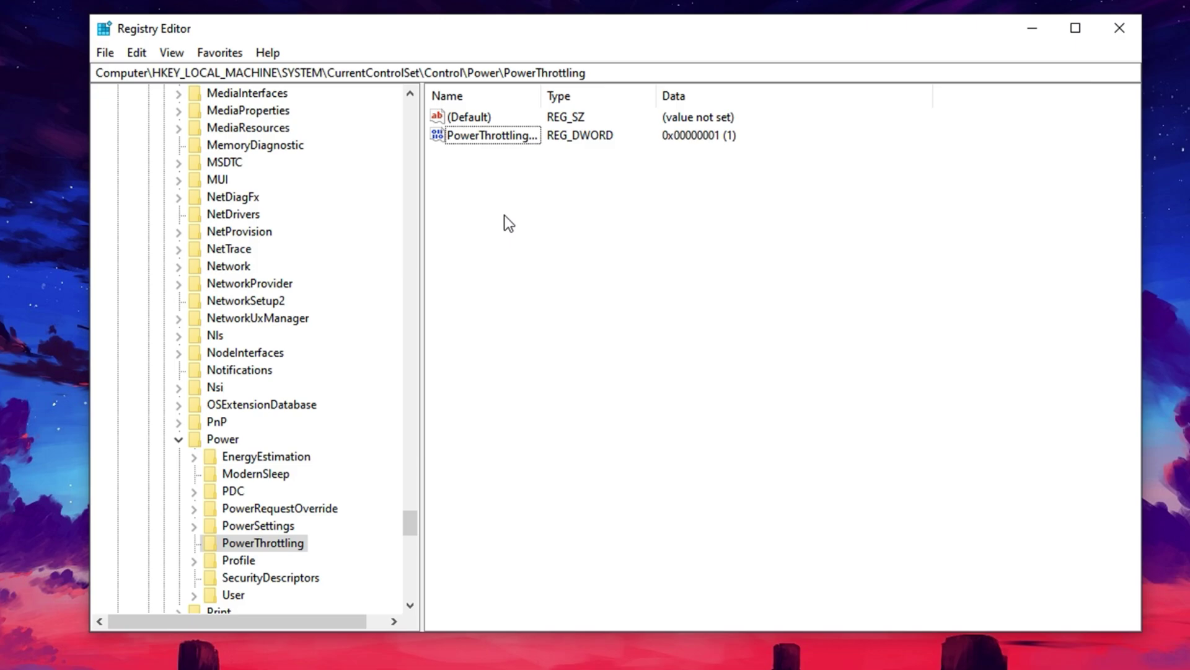
{"action": "double_click", "coordinate": [477, 140]}
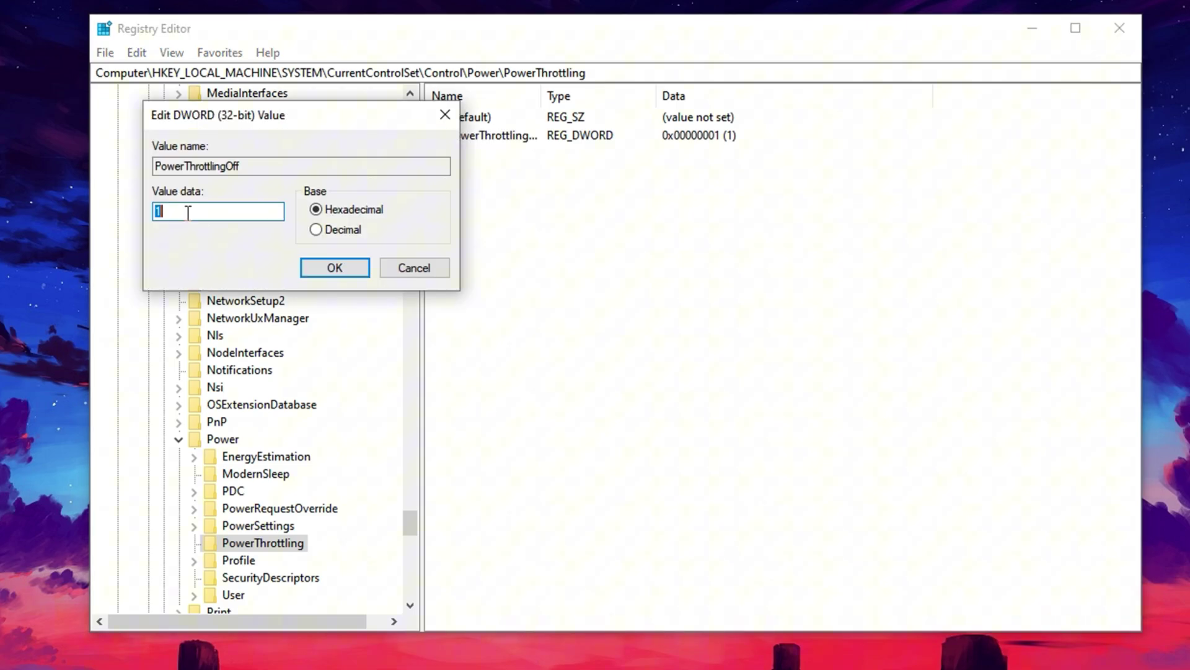
{"action": "type", "text": "1"}
{"action": "left_click", "coordinate": [335, 268]}
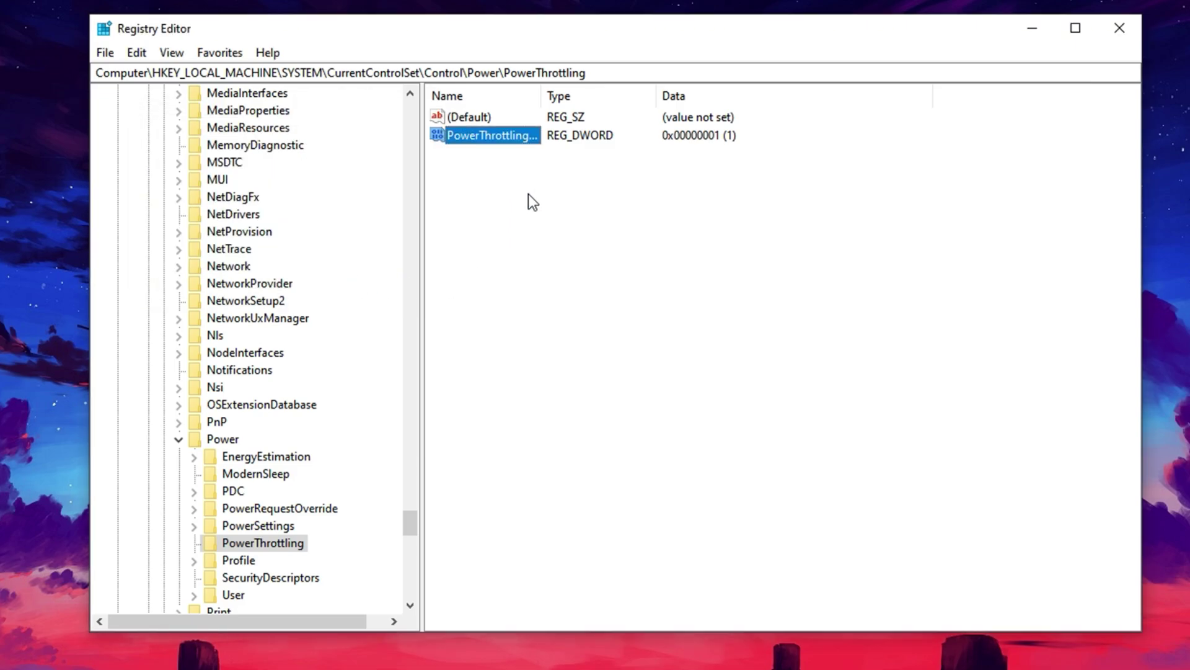
{"action": "left_click", "coordinate": [494, 172]}
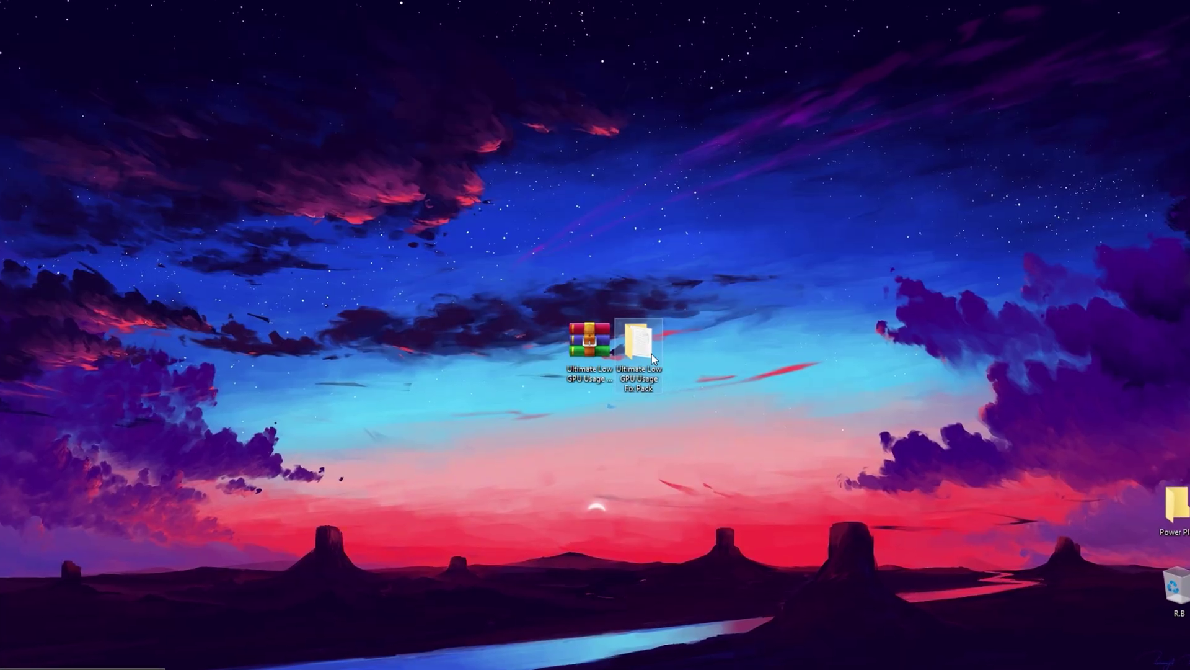
From the Ultimate Low GPU Usage Fix Pack, run Clear in GPU Optimization Tweaks as administrator.
{"action": "double_click", "coordinate": [639, 352]}
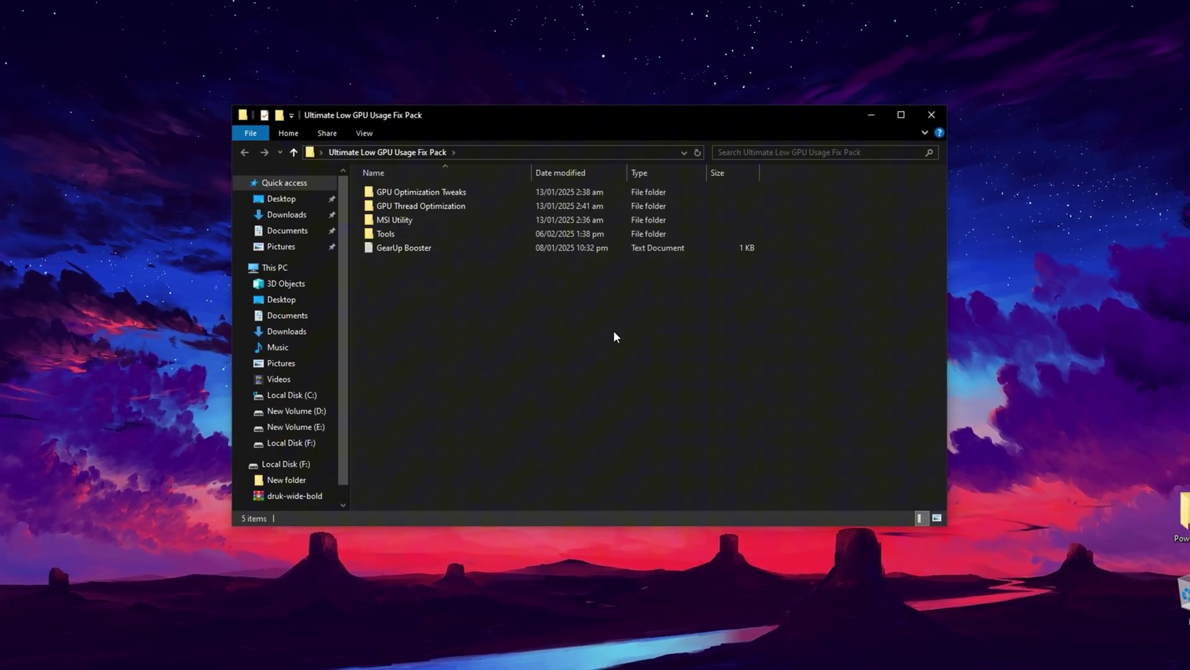
{"action": "double_click", "coordinate": [419, 191]}
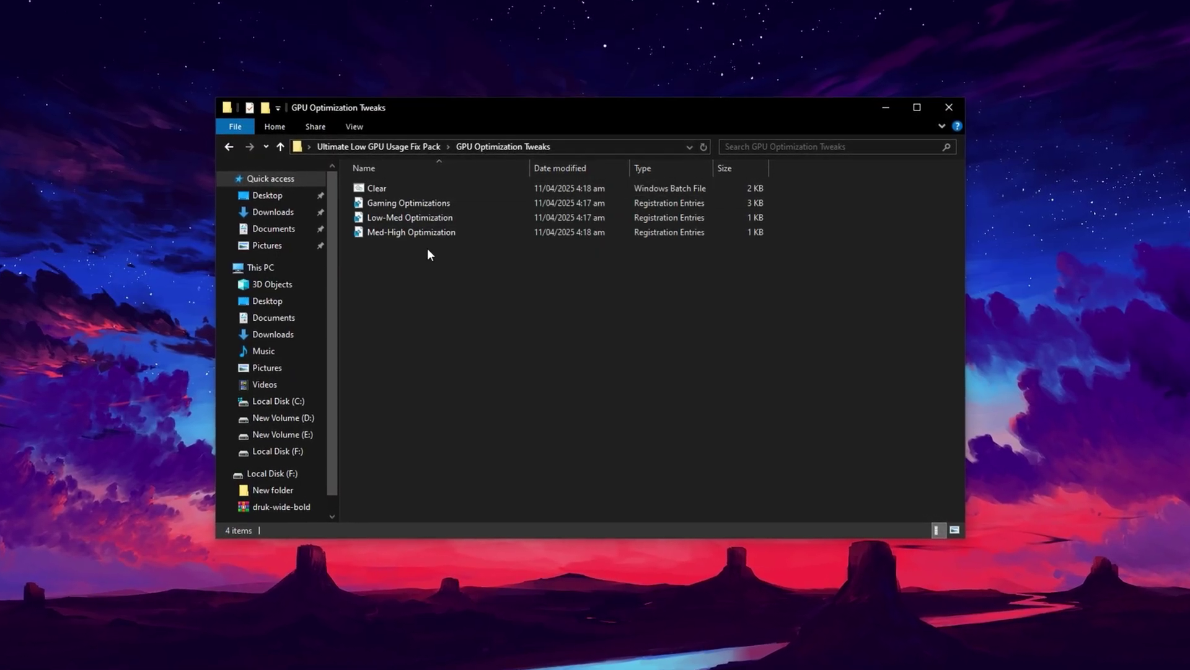
{"action": "left_click", "coordinate": [419, 188]}
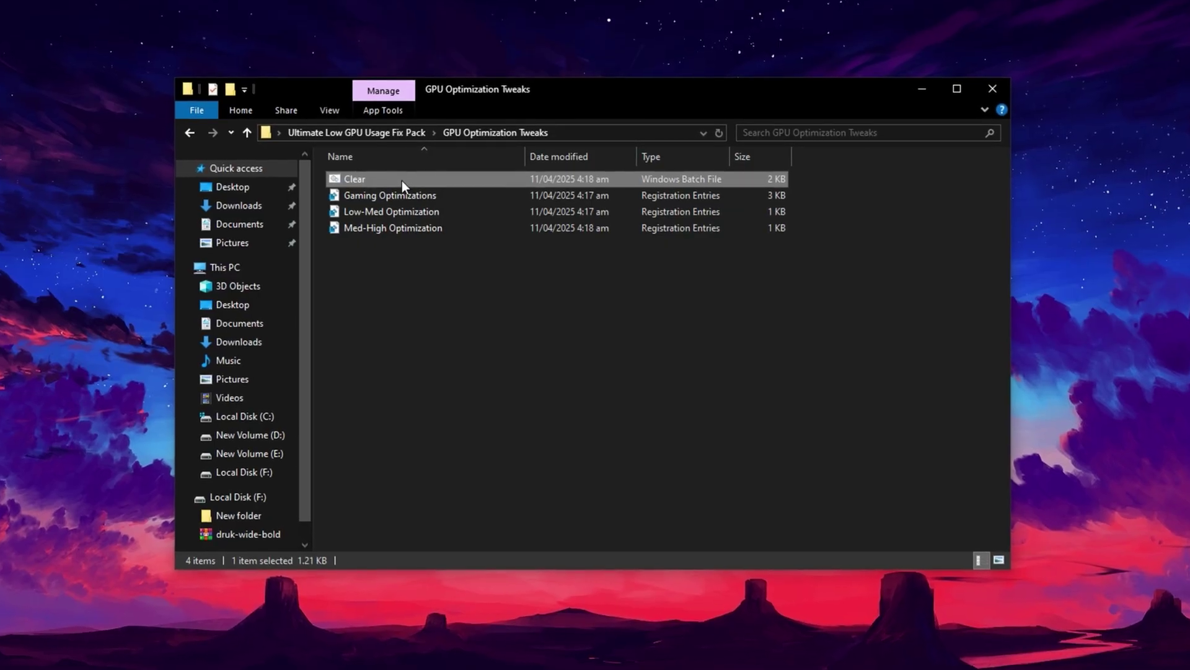
{"action": "right_click", "coordinate": [401, 180]}
{"action": "left_click", "coordinate": [431, 244]}
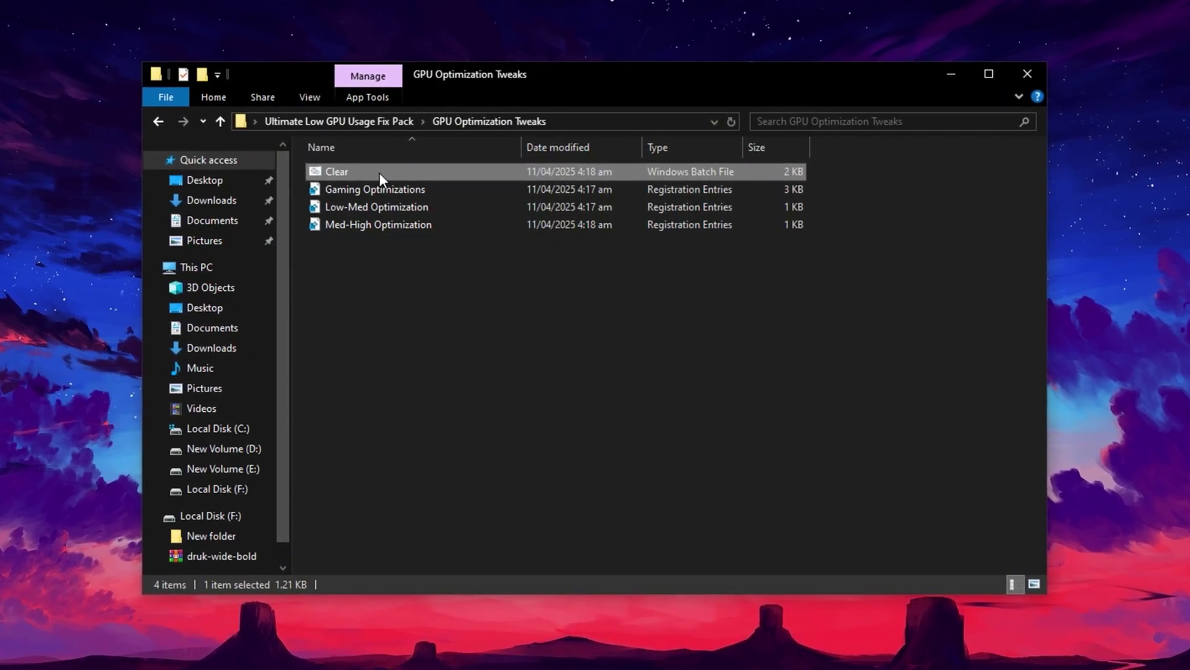
Merge Gaming Optimizations.reg into the registry.
{"action": "left_click", "coordinate": [378, 191]}
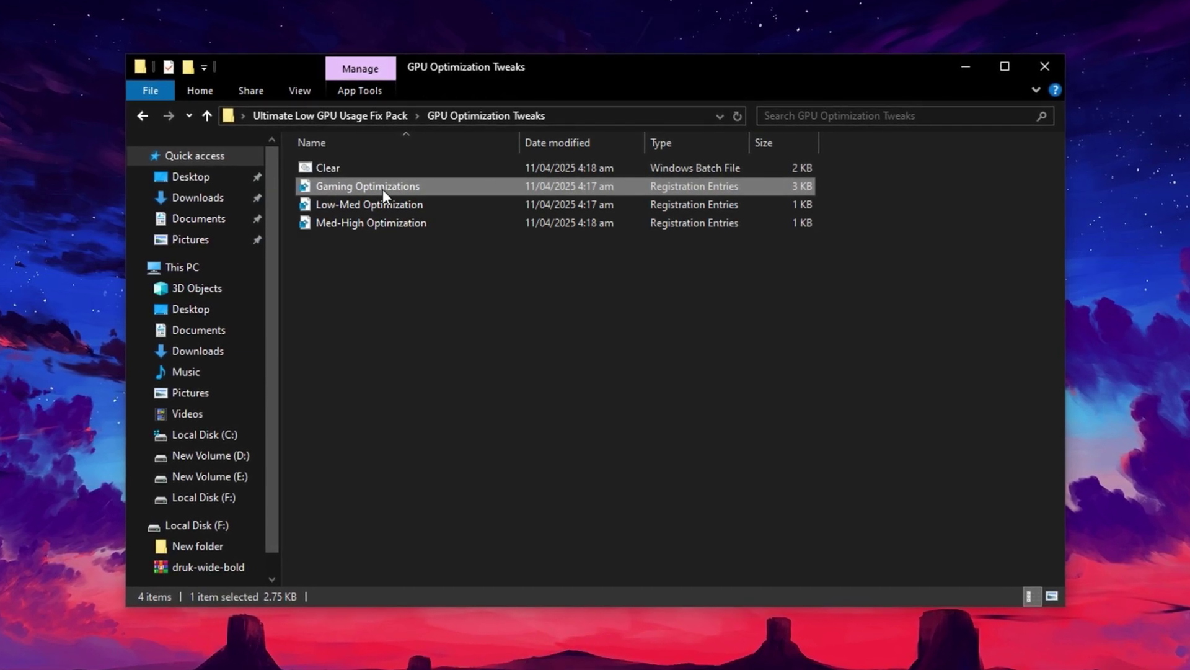
{"action": "double_click", "coordinate": [382, 189]}
{"action": "left_click", "coordinate": [481, 460]}
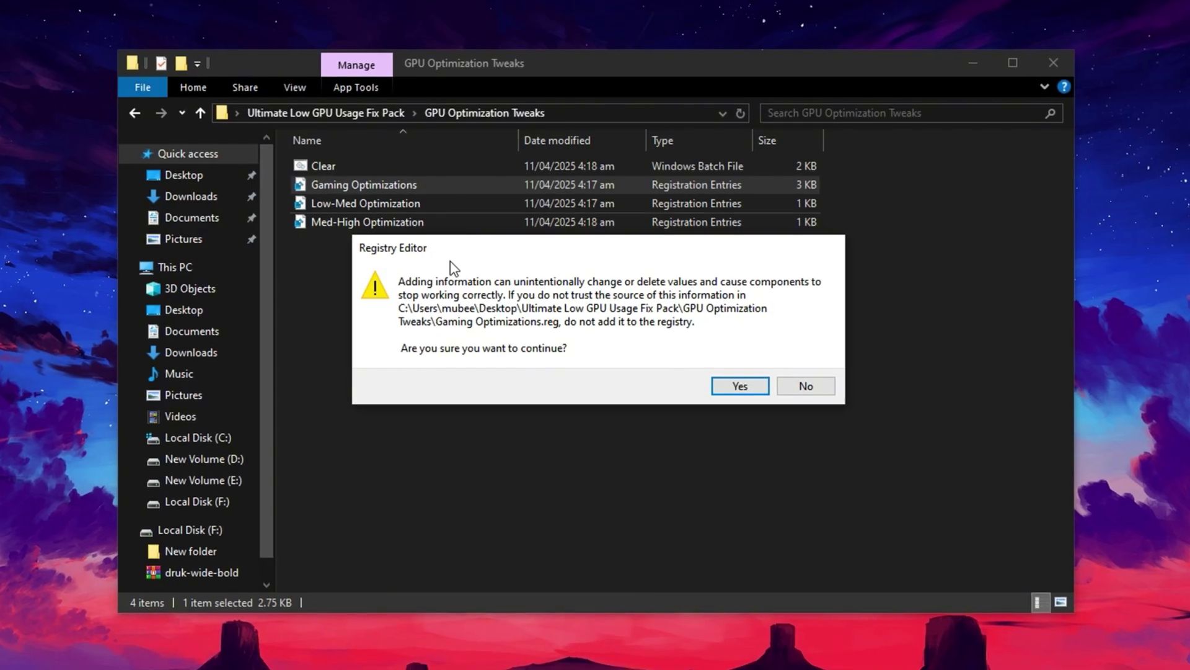
{"action": "left_click", "coordinate": [725, 387]}
{"action": "left_click", "coordinate": [795, 366]}
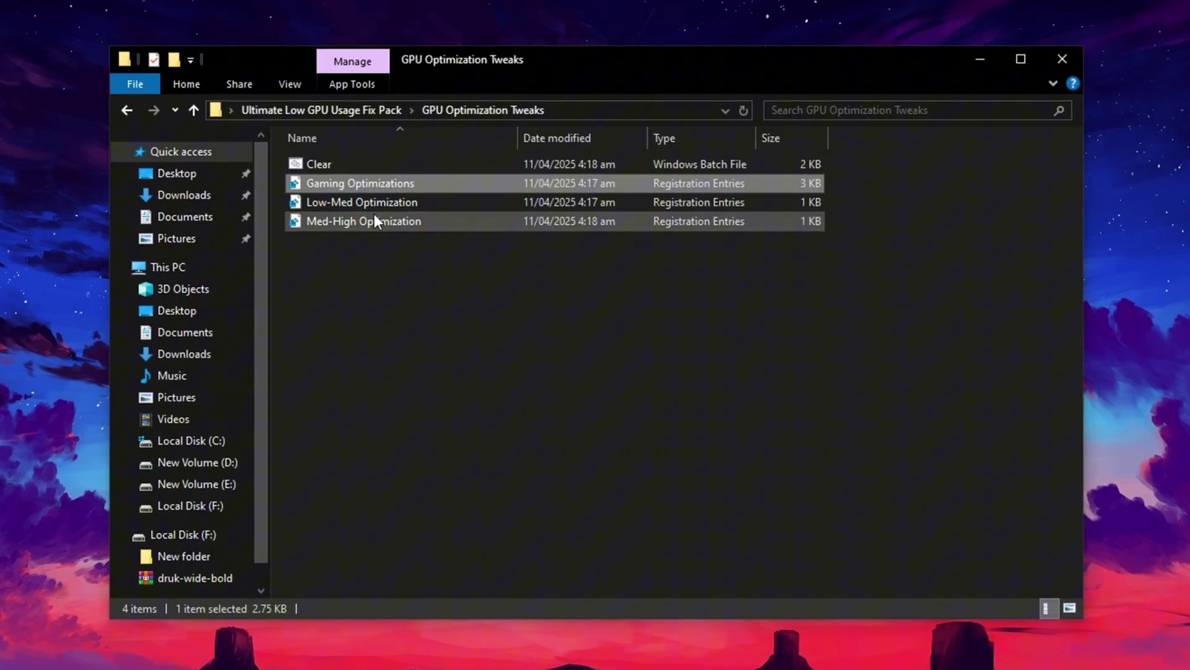
Merge Low-Med Optimization.reg into the registry, skipping Med-High Optimization.
{"action": "left_click", "coordinate": [348, 202]}
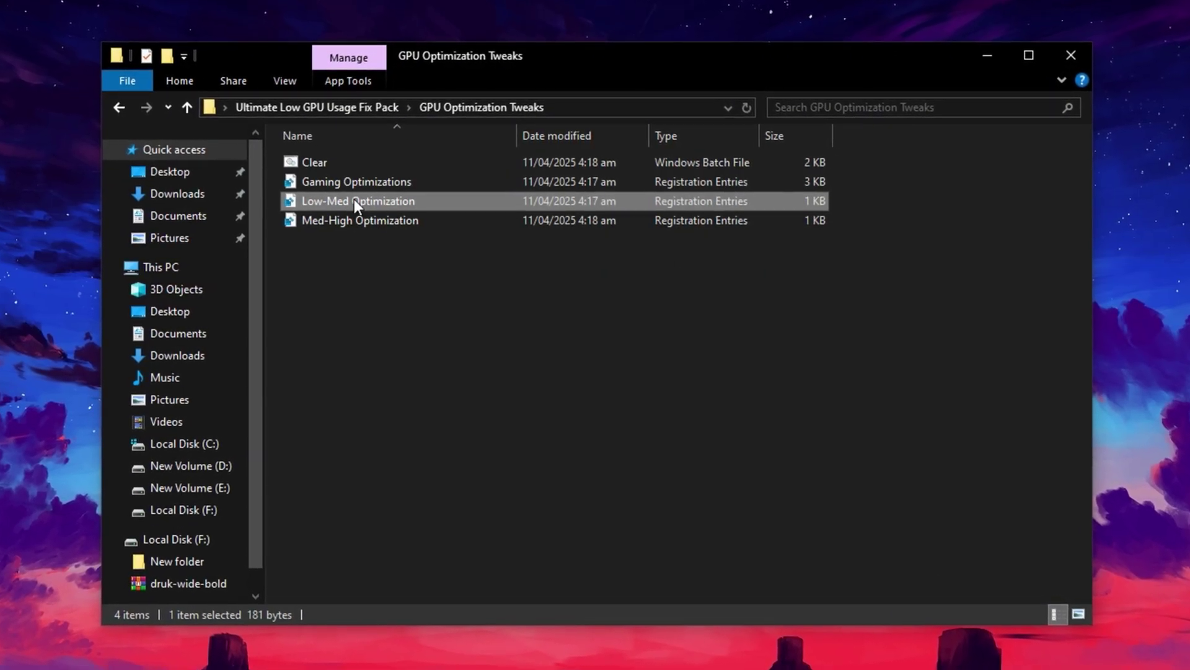
{"action": "left_click", "coordinate": [331, 220]}
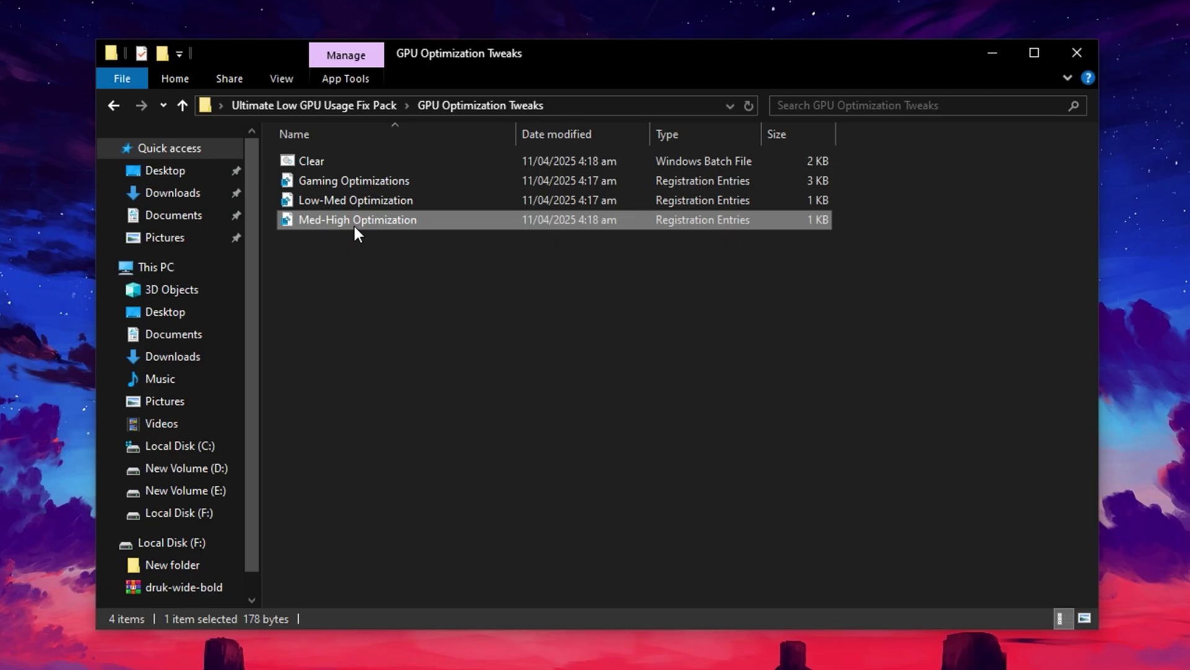
{"action": "left_click", "coordinate": [332, 200]}
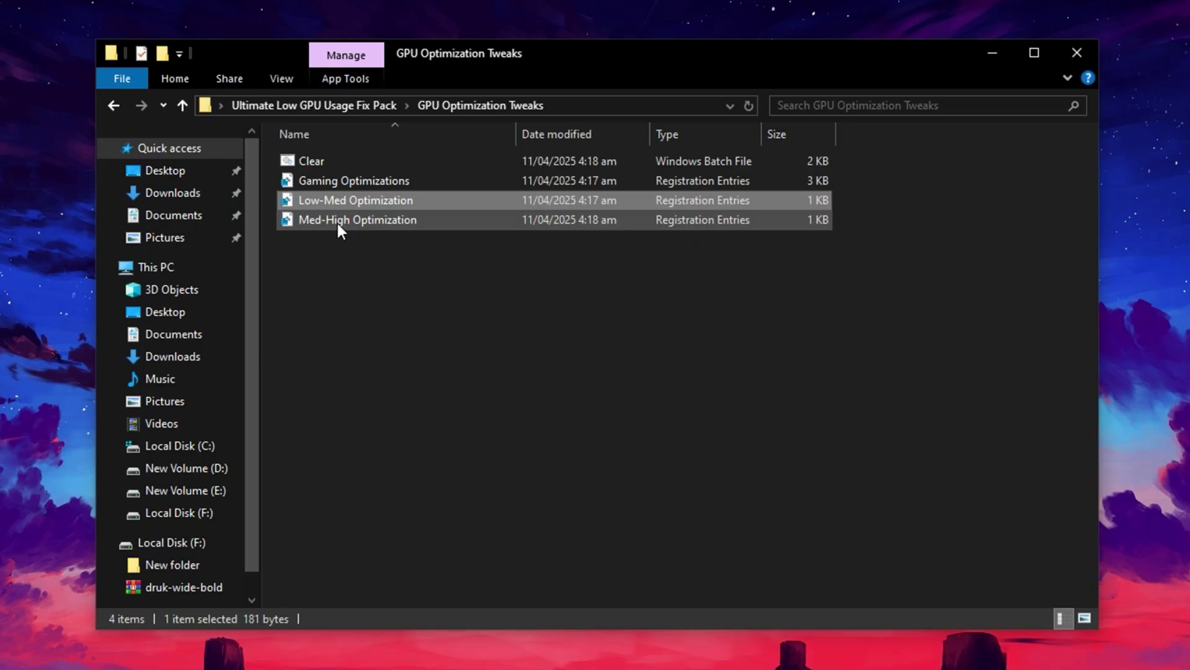
{"action": "left_click", "coordinate": [338, 223]}
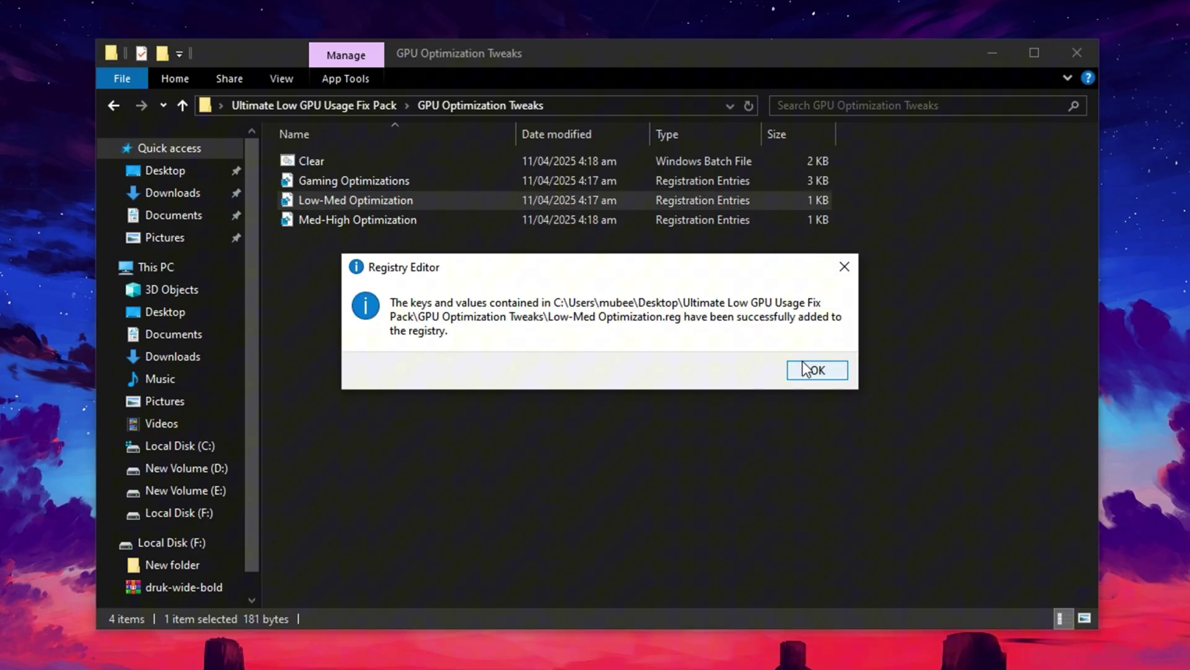
{"action": "left_click", "coordinate": [803, 365]}
{"action": "left_click", "coordinate": [353, 268]}
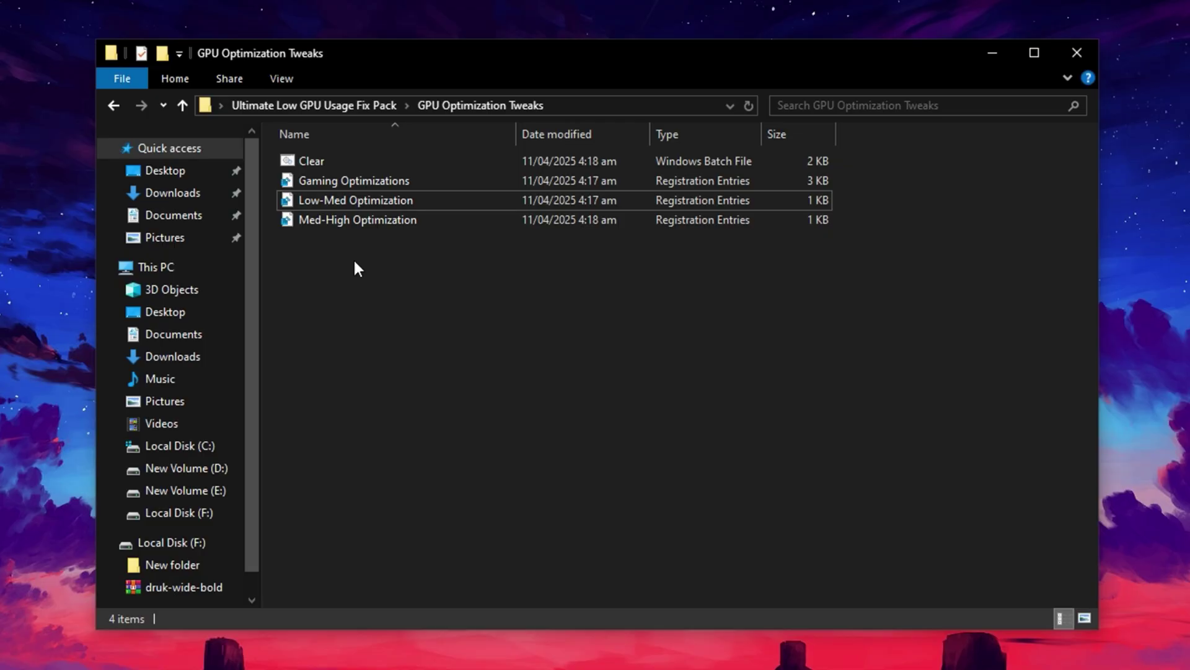
Merge NVIDIA Thread Priority.reg from the GPU Thread Optimization folder into the registry.
{"action": "key", "text": "alt+Up"}
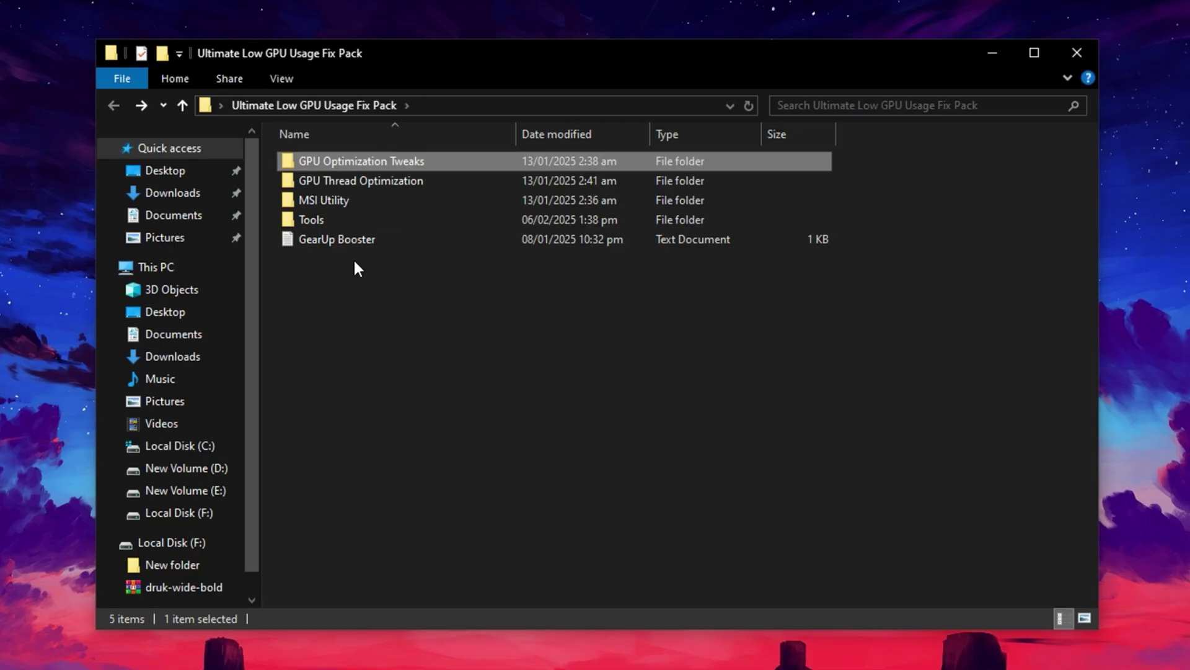
{"action": "double_click", "coordinate": [385, 181]}
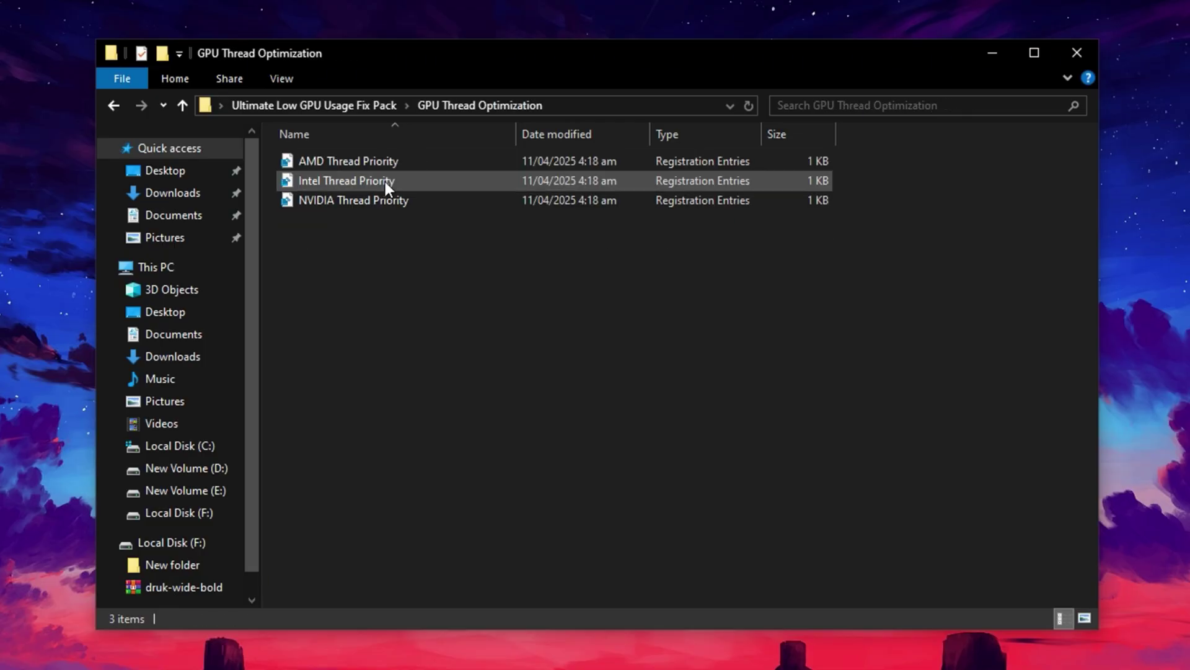
{"action": "left_click", "coordinate": [362, 211]}
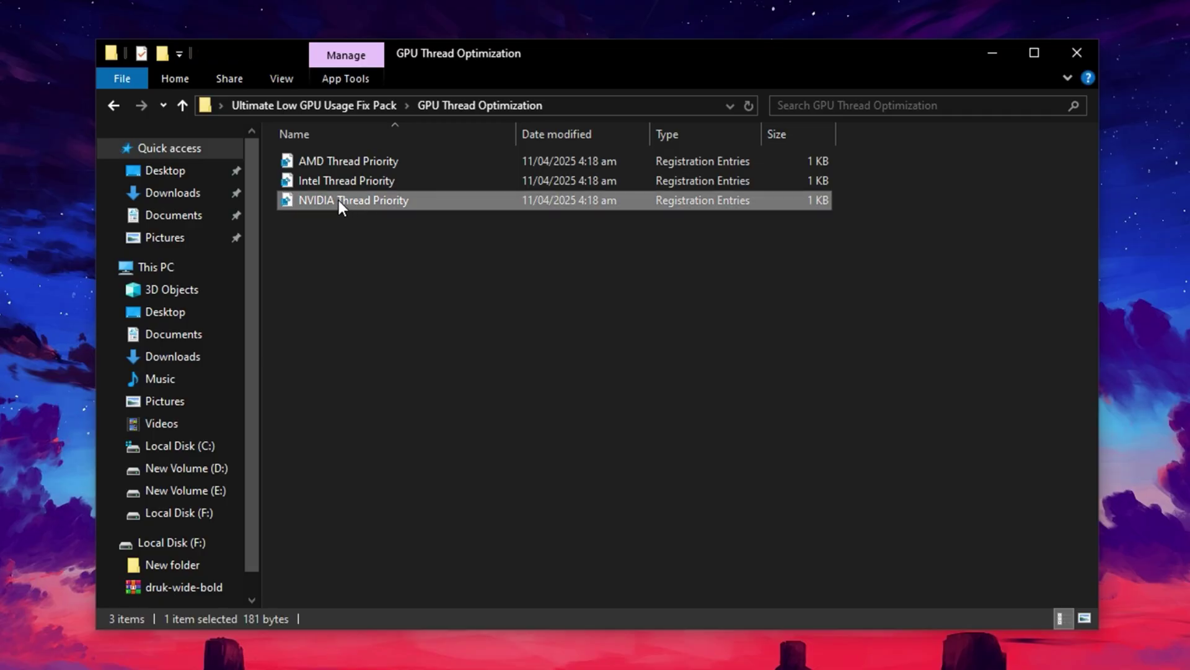
{"action": "double_click", "coordinate": [339, 200]}
{"action": "left_click", "coordinate": [510, 475]}
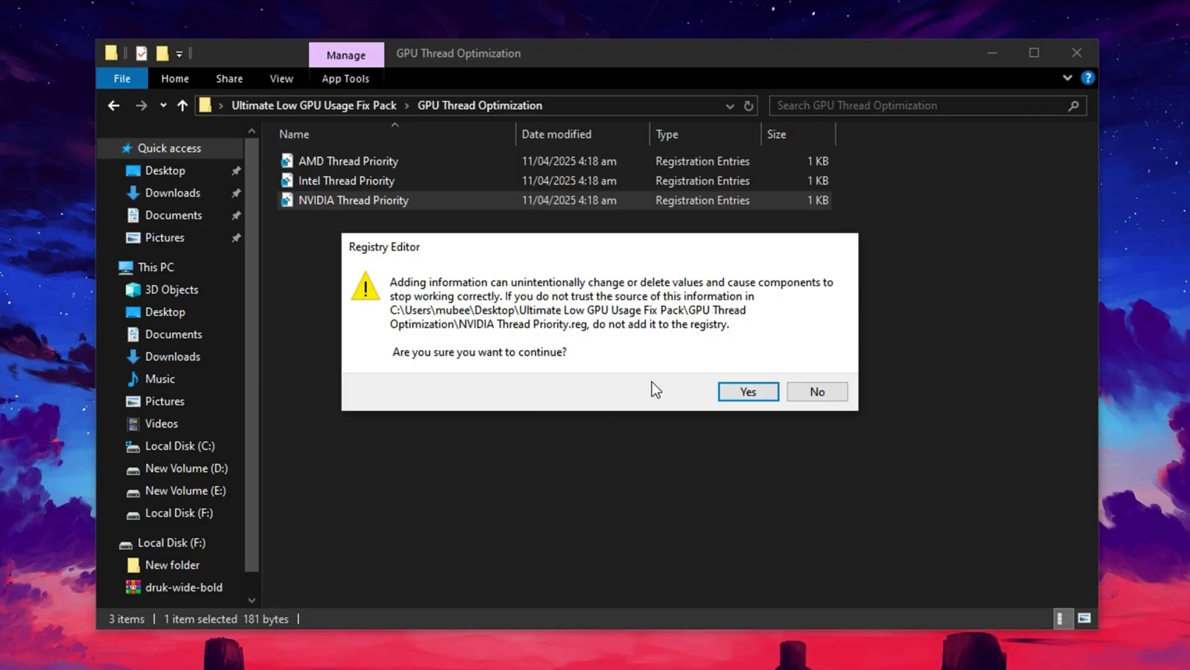
{"action": "left_click", "coordinate": [742, 400]}
{"action": "left_click", "coordinate": [818, 372]}
Return to the fix pack folder and select the Tools folder.
{"action": "left_click", "coordinate": [377, 242]}
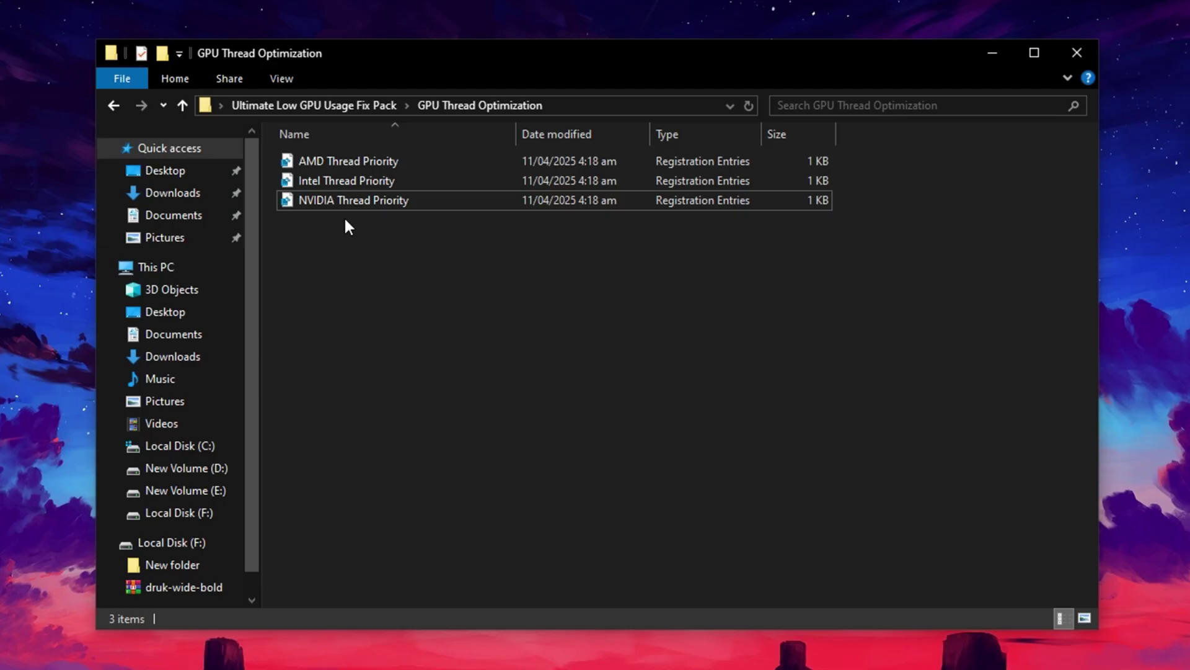
{"action": "key", "text": "alt+Up"}
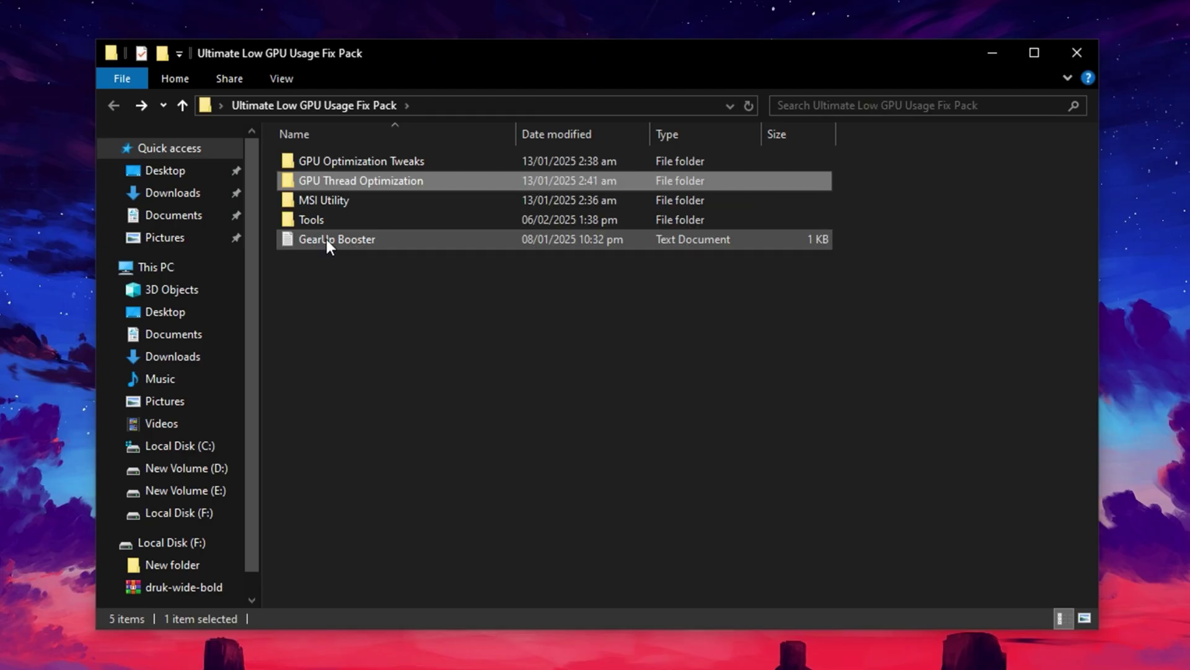
{"action": "left_click", "coordinate": [353, 217]}
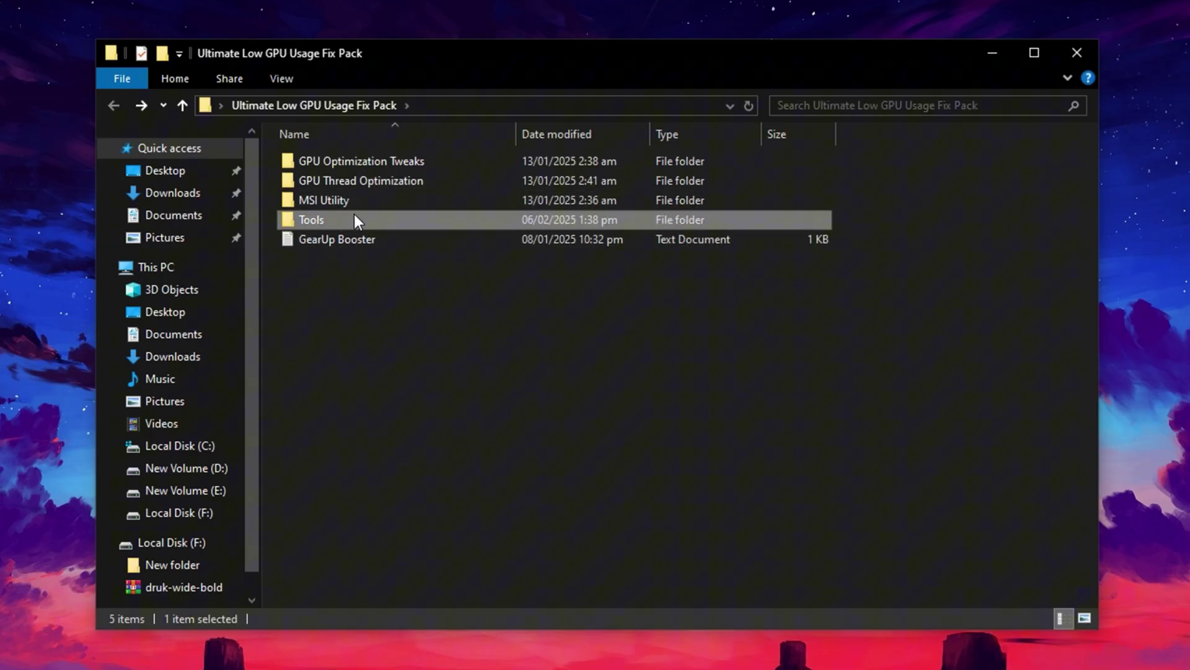
Launch ThrottleStop from the Tools\Throttle App folder.
{"action": "double_click", "coordinate": [329, 221]}
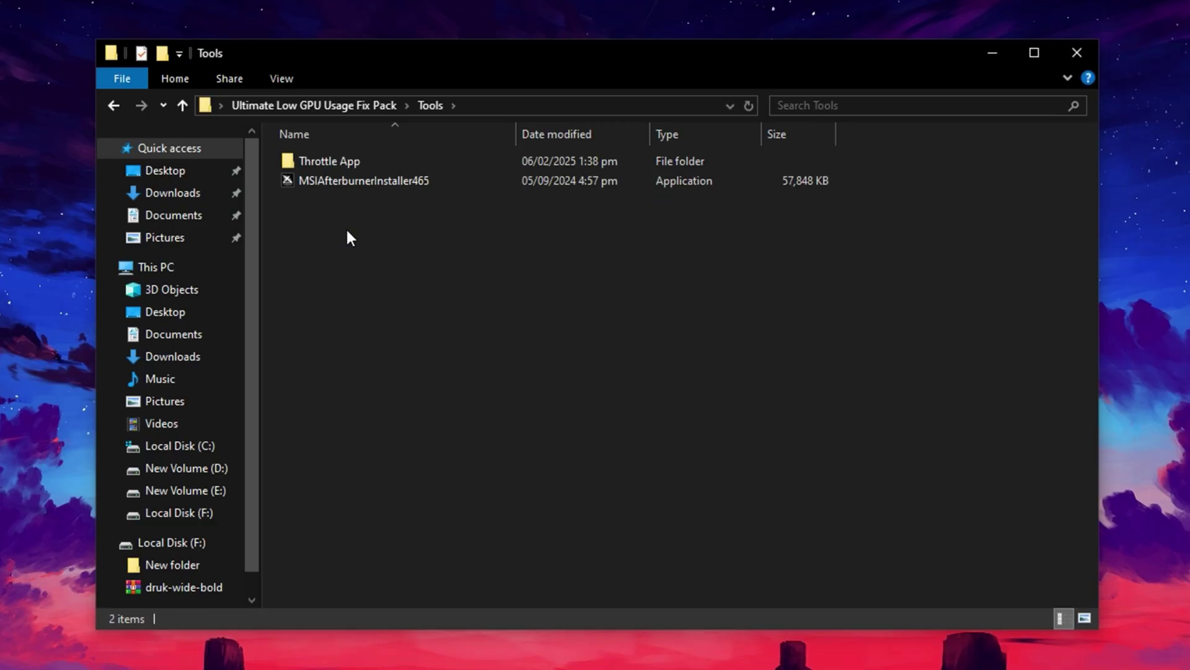
{"action": "double_click", "coordinate": [336, 158]}
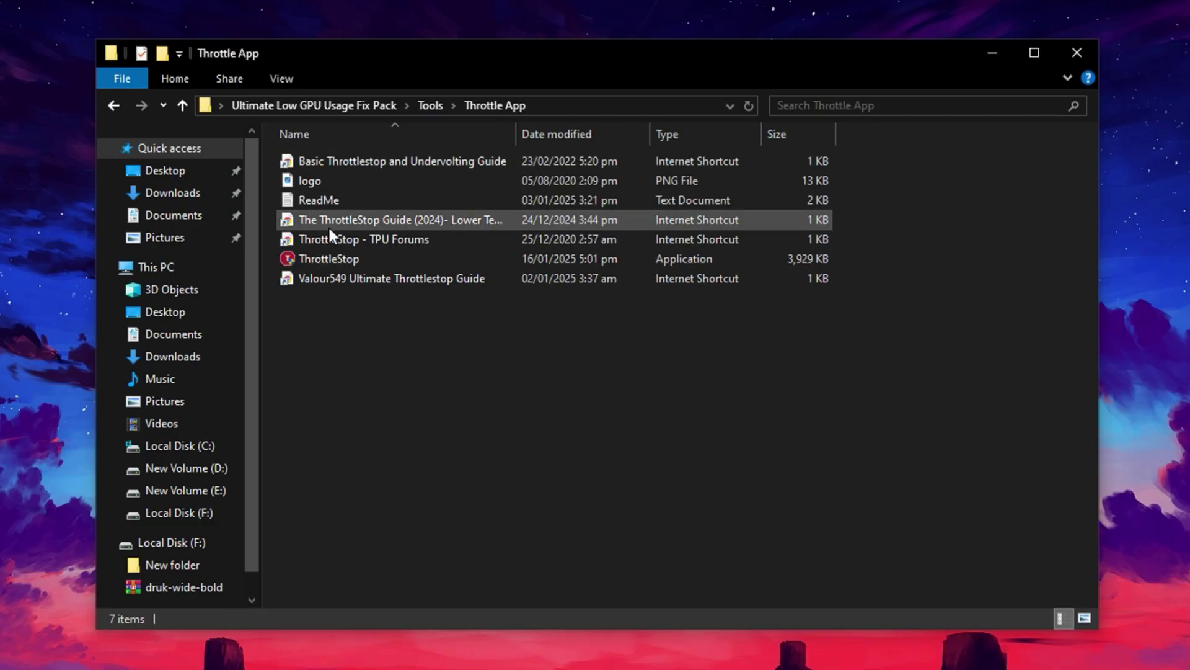
{"action": "left_click", "coordinate": [344, 260]}
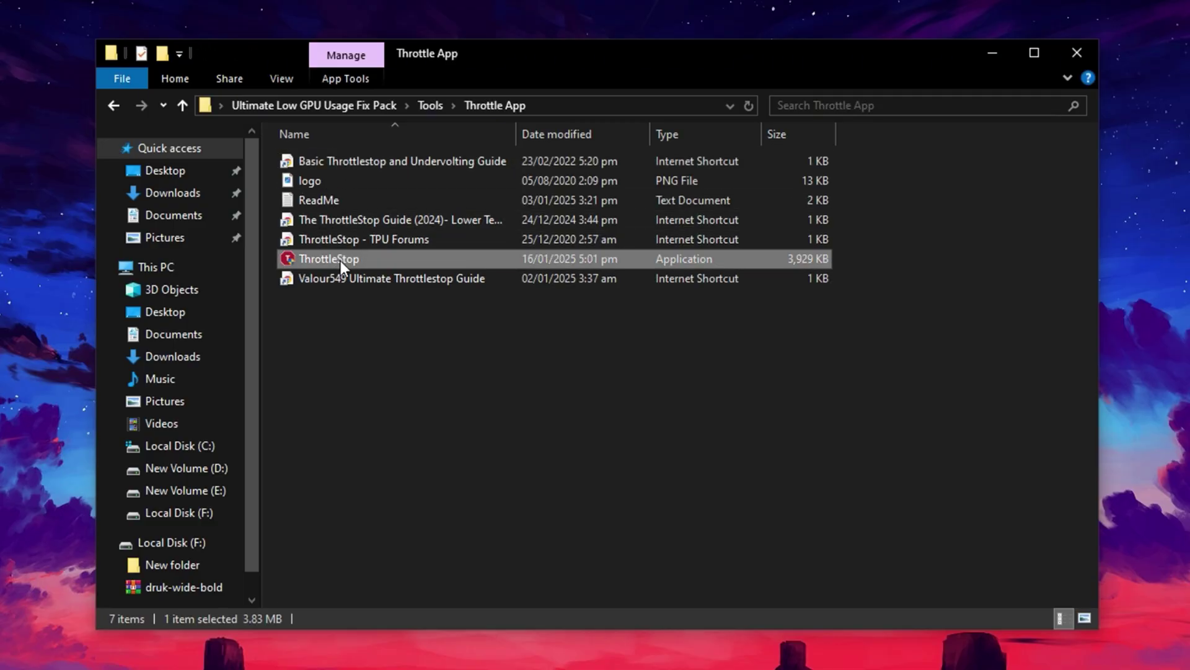
{"action": "right_click", "coordinate": [340, 260]}
{"action": "left_click", "coordinate": [382, 277]}
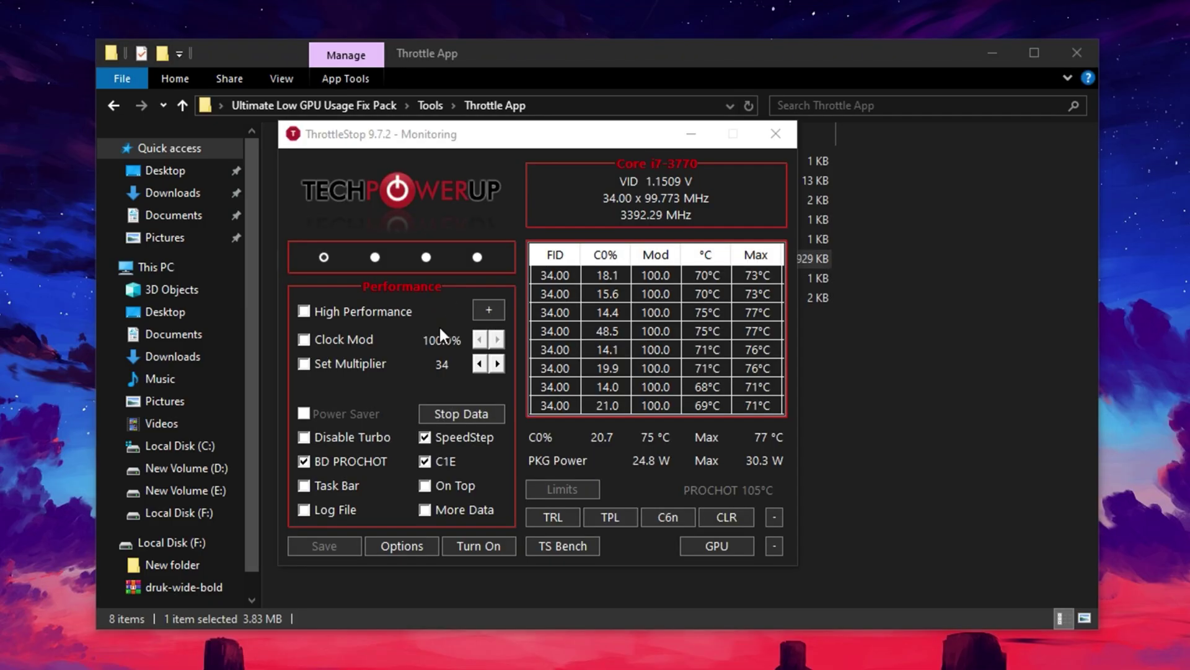
Cycle through the ThrottleStop profiles and settle on Game.
{"action": "left_click", "coordinate": [324, 257]}
{"action": "left_click", "coordinate": [376, 257]}
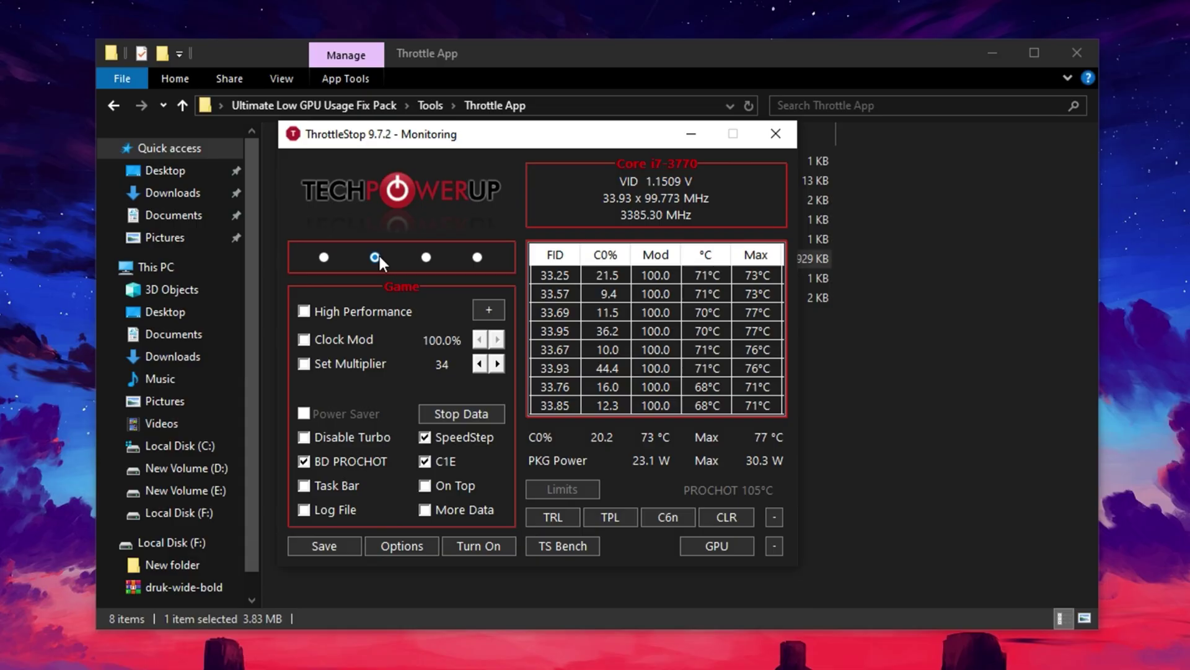
{"action": "left_click", "coordinate": [426, 257]}
{"action": "left_click", "coordinate": [477, 256]}
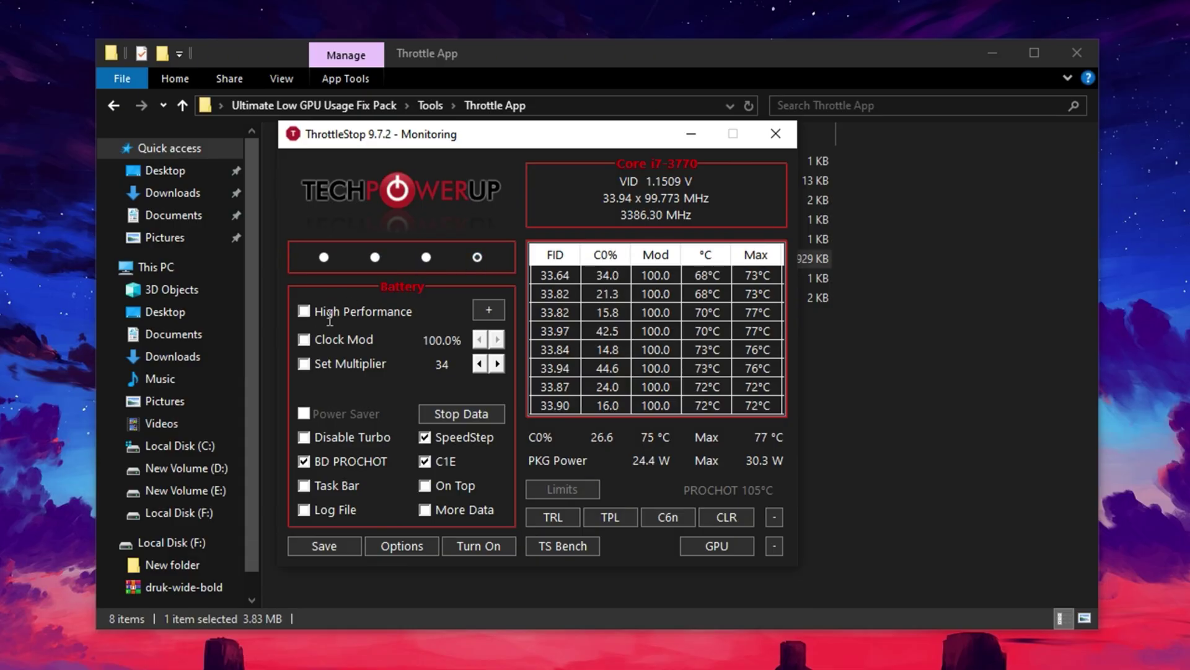
{"action": "left_click", "coordinate": [375, 257]}
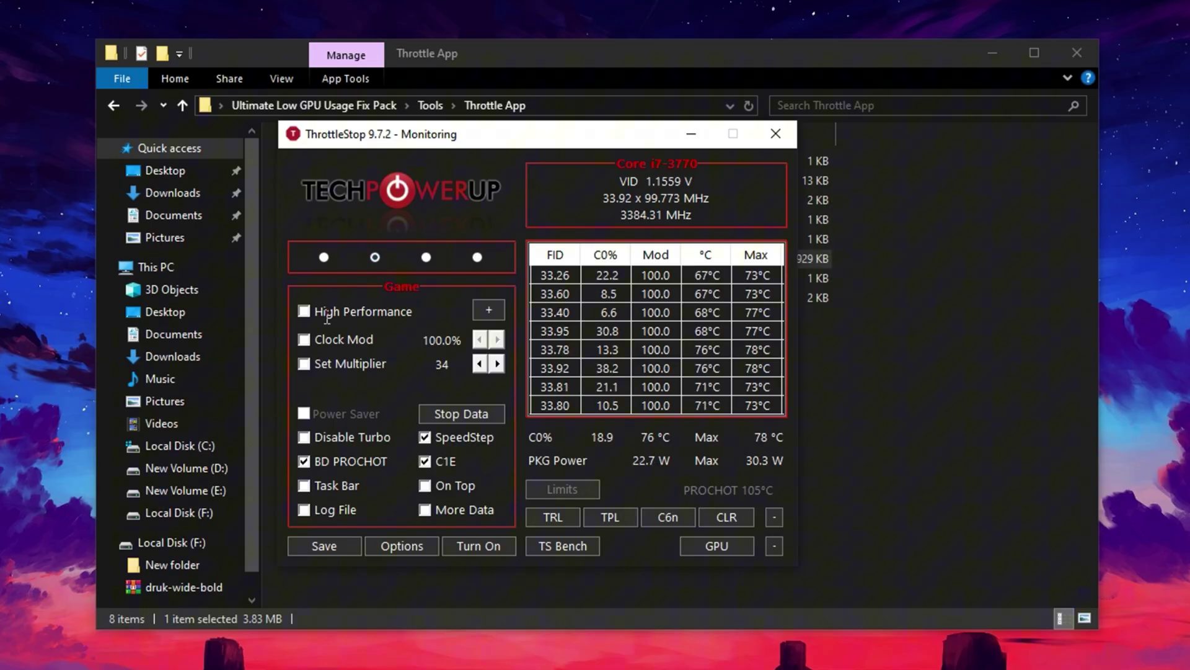
Give the Game profile the High Performance plan and Disable Turbo, turn it on, save, and minimize.
{"action": "left_click", "coordinate": [305, 311]}
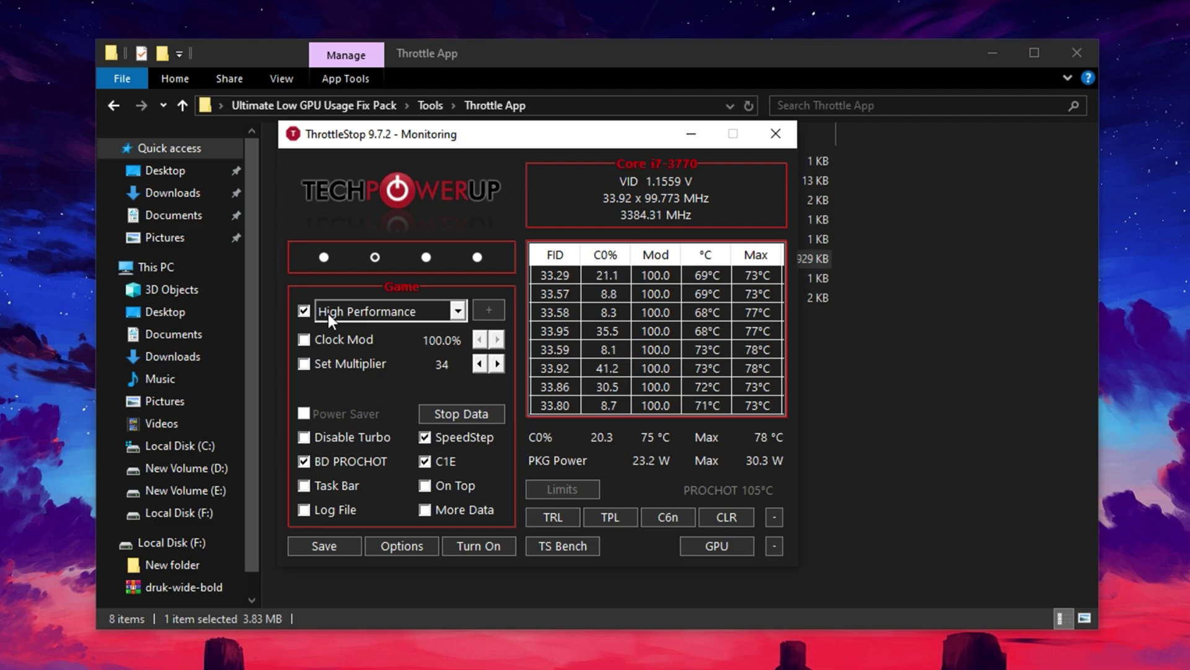
{"action": "left_click", "coordinate": [417, 311]}
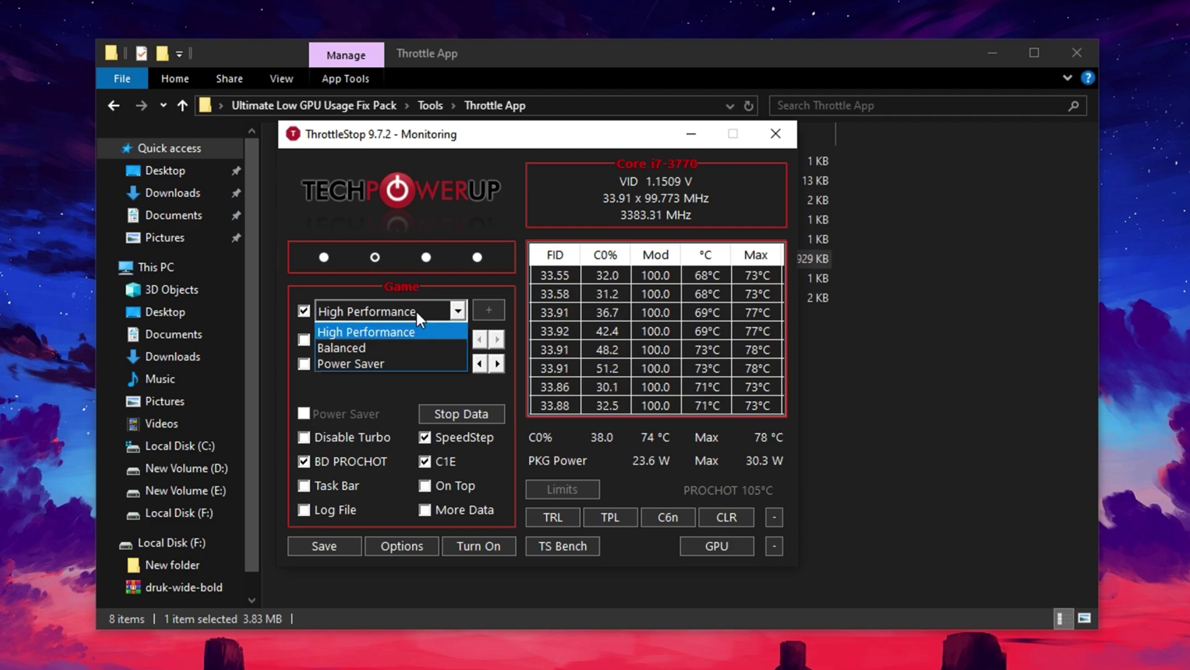
{"action": "left_click", "coordinate": [416, 311]}
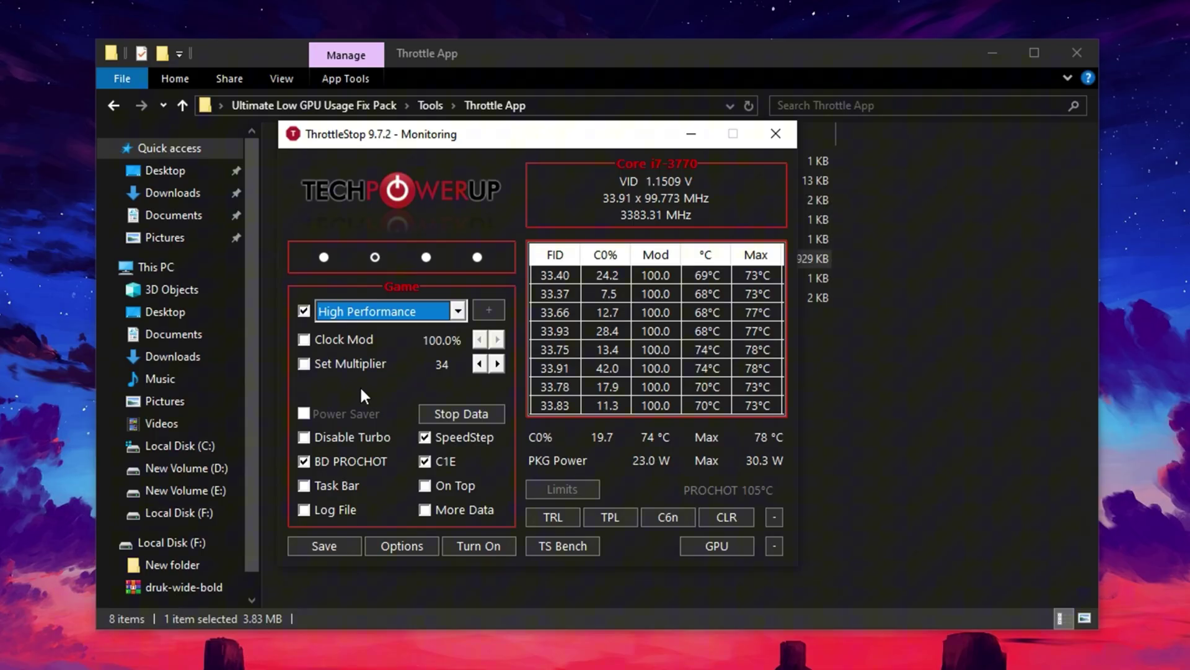
{"action": "left_click", "coordinate": [318, 438]}
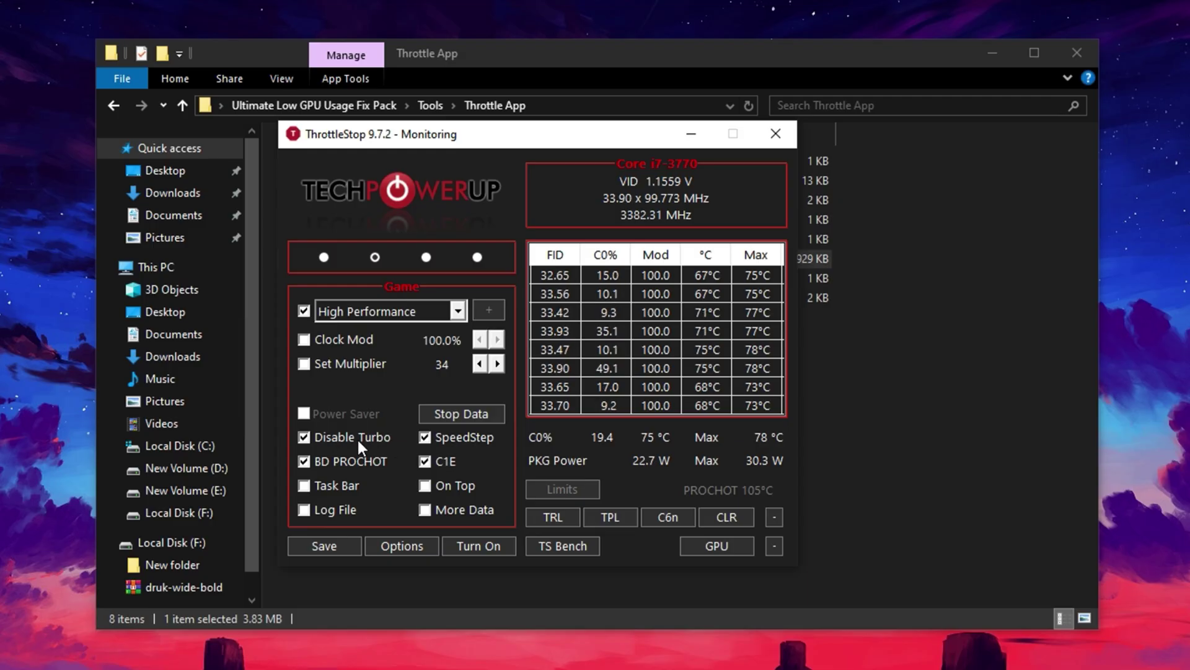
{"action": "left_click", "coordinate": [459, 545]}
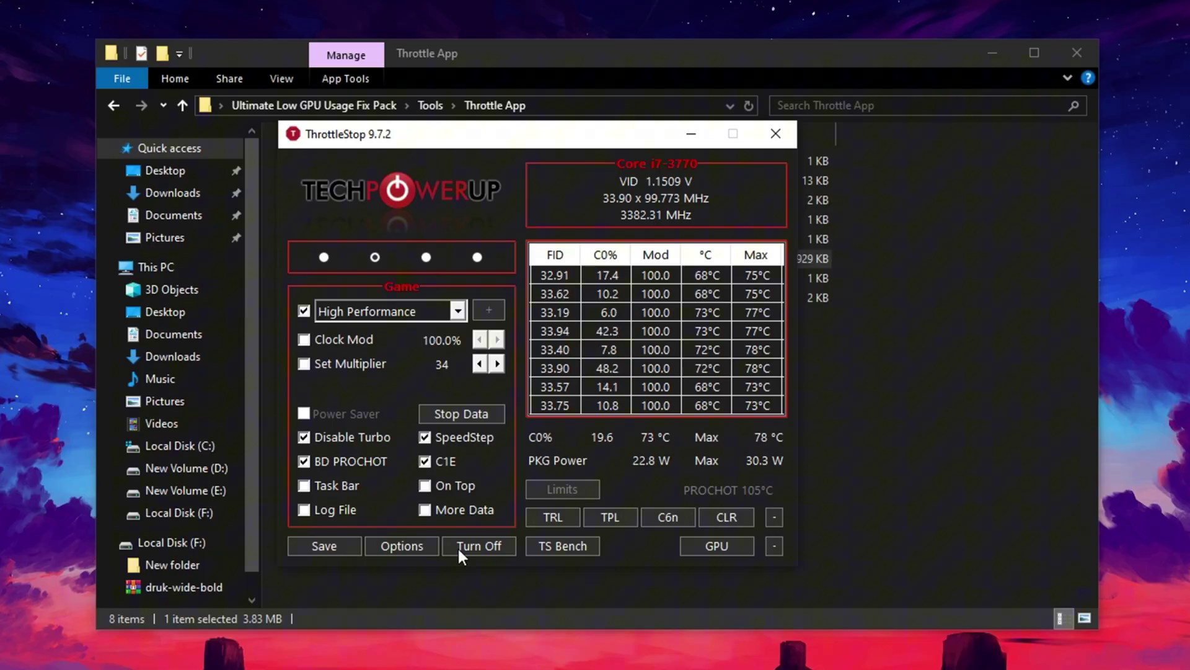
{"action": "left_click", "coordinate": [325, 543]}
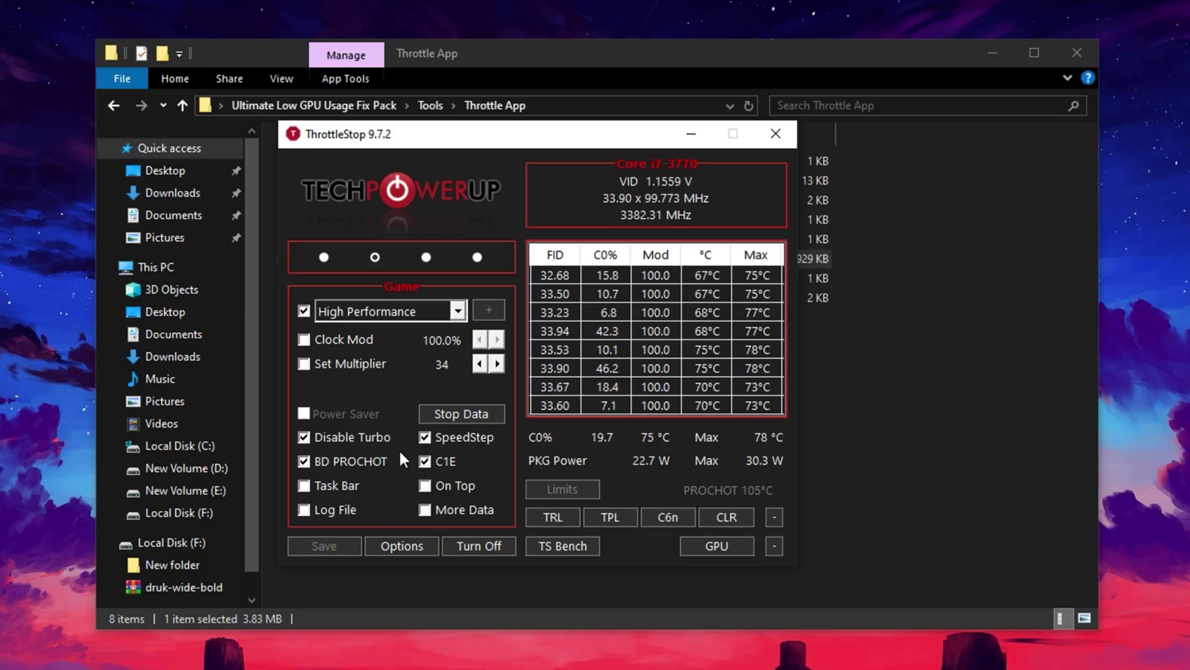
{"action": "left_click", "coordinate": [694, 139]}
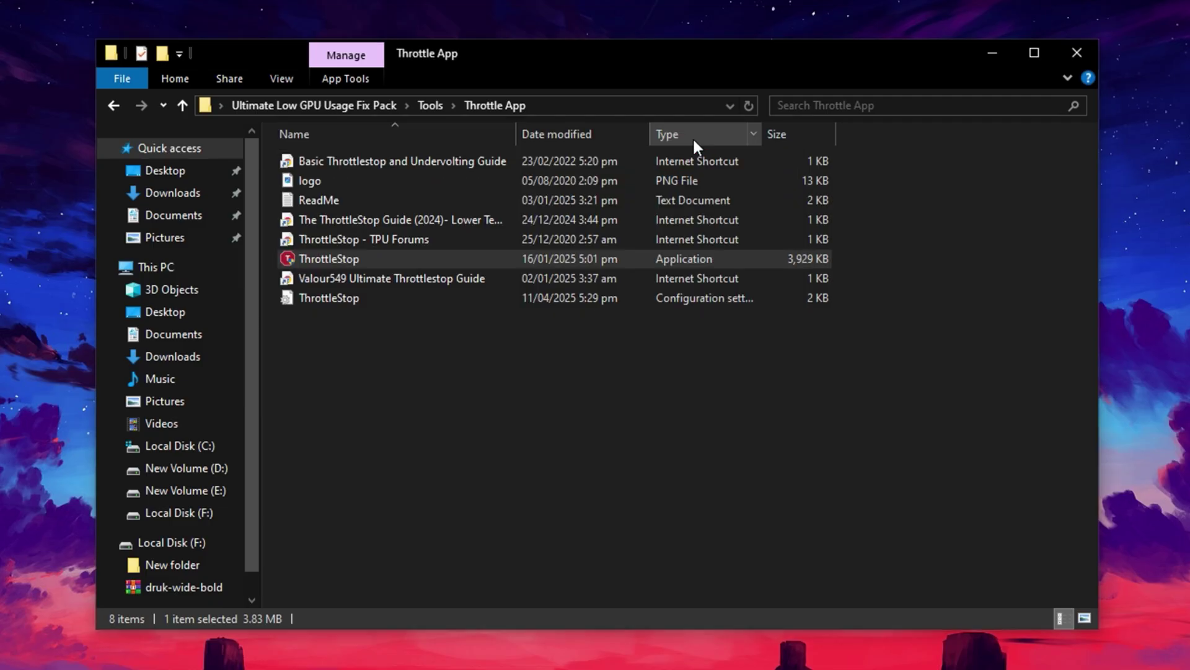
Go back to the Tools folder and select MSIAfterburnerInstaller465.
{"action": "left_click", "coordinate": [364, 378]}
{"action": "key", "text": "BackSpace"}
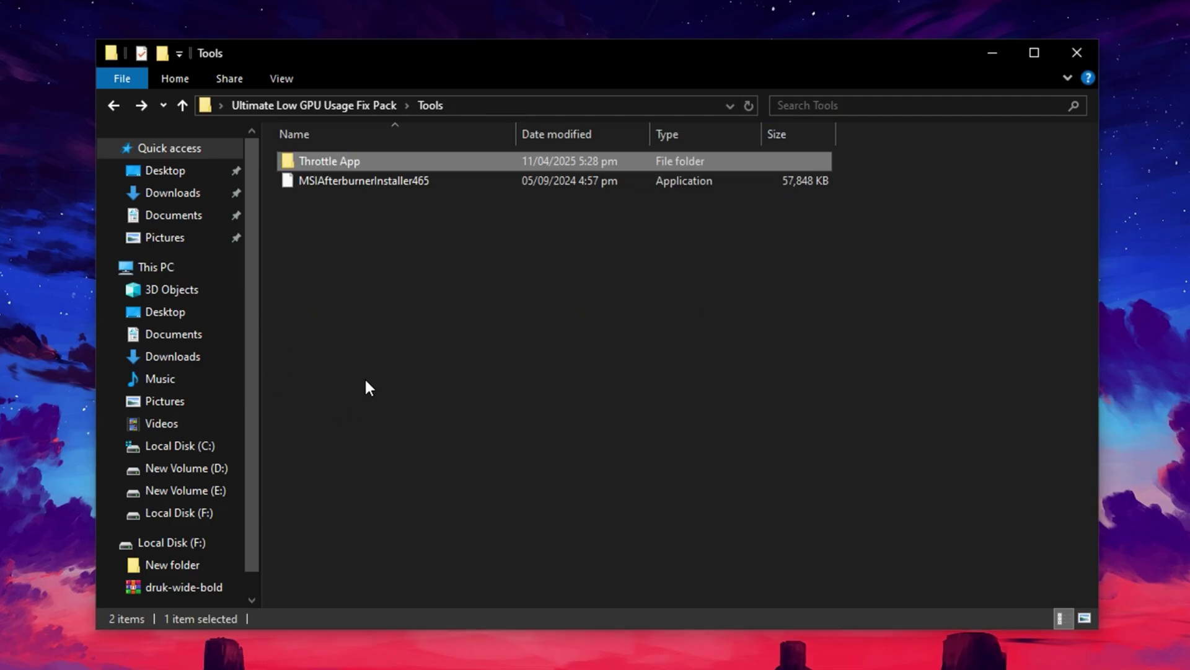
{"action": "left_click", "coordinate": [346, 184]}
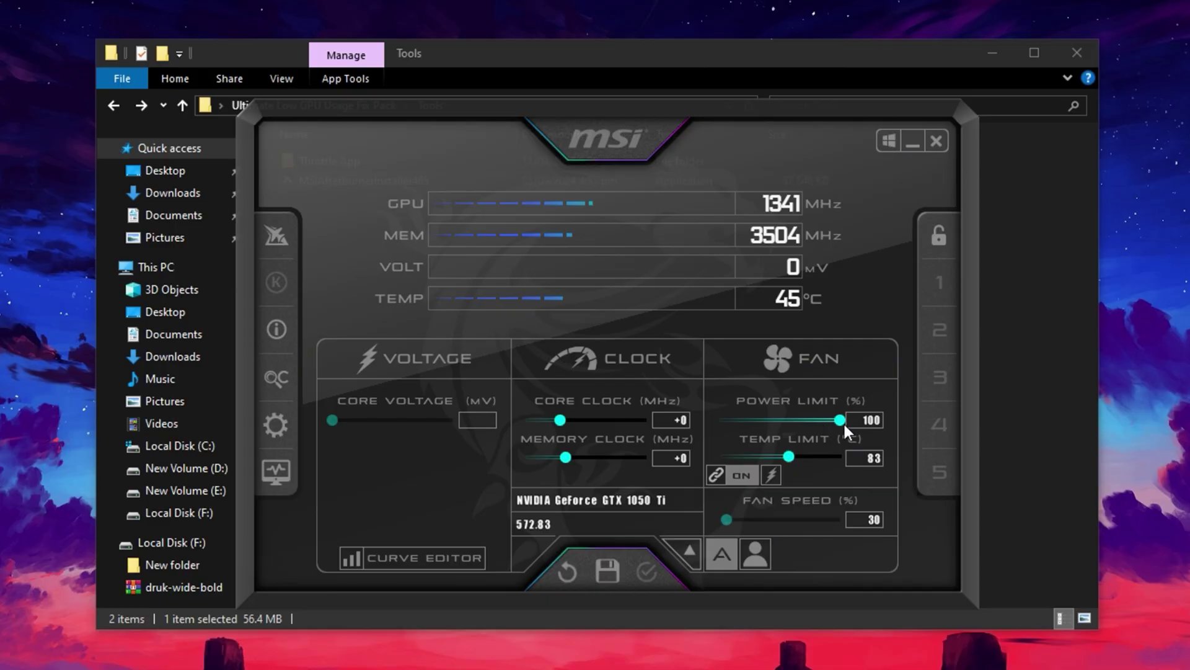
In MSI Afterburner, set the temperature limit to 97 and the memory clock offset to +20.
{"action": "left_click_drag", "start_coordinate": [789, 456], "coordinate": [834, 457]}
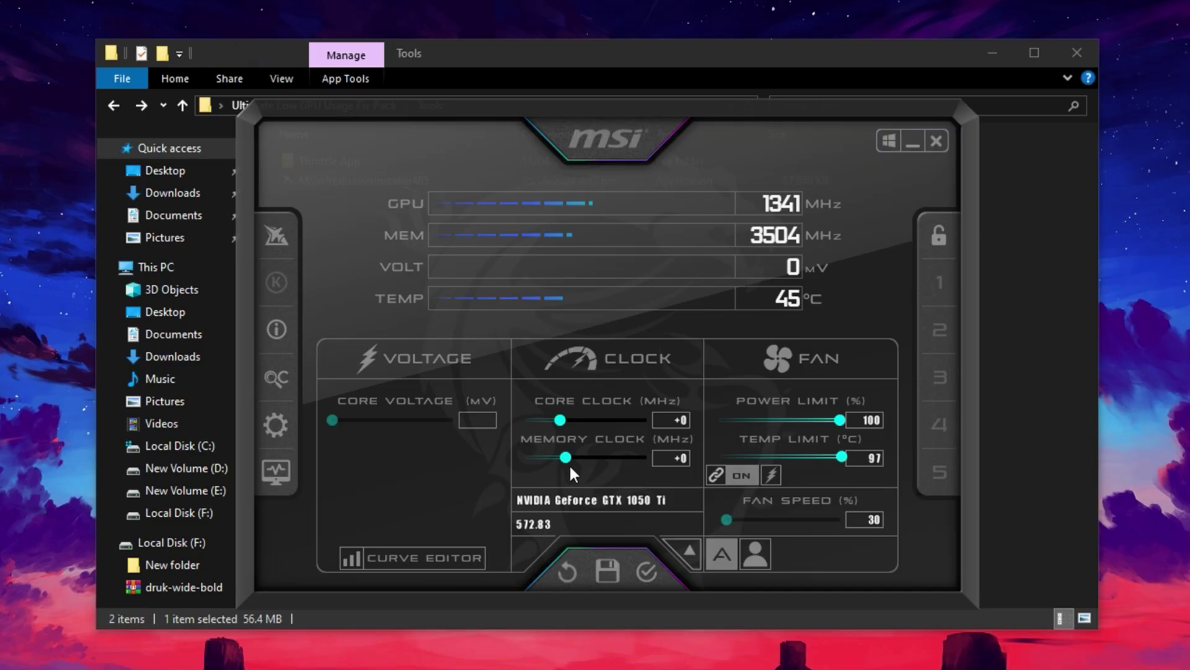
{"action": "left_click", "coordinate": [679, 459]}
{"action": "type", "text": "20"}
{"action": "key", "text": "Return"}
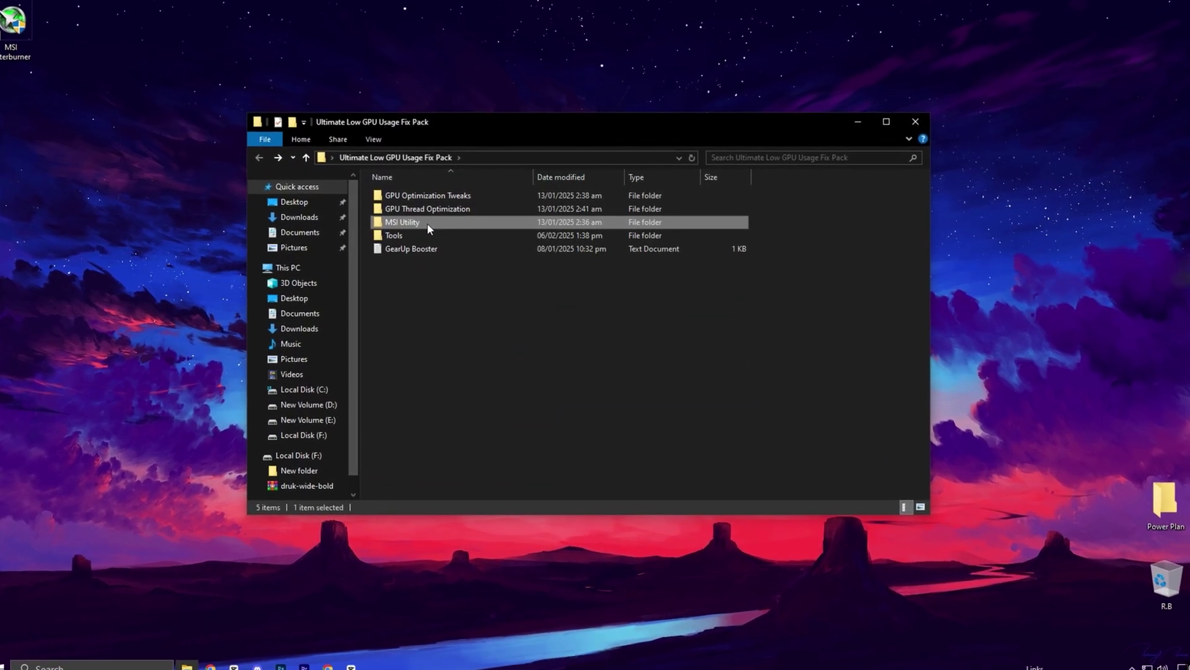
Launch MSI_util_v3 from the MSI Utility folder with administrator rights.
{"action": "double_click", "coordinate": [412, 225]}
{"action": "left_click", "coordinate": [423, 194]}
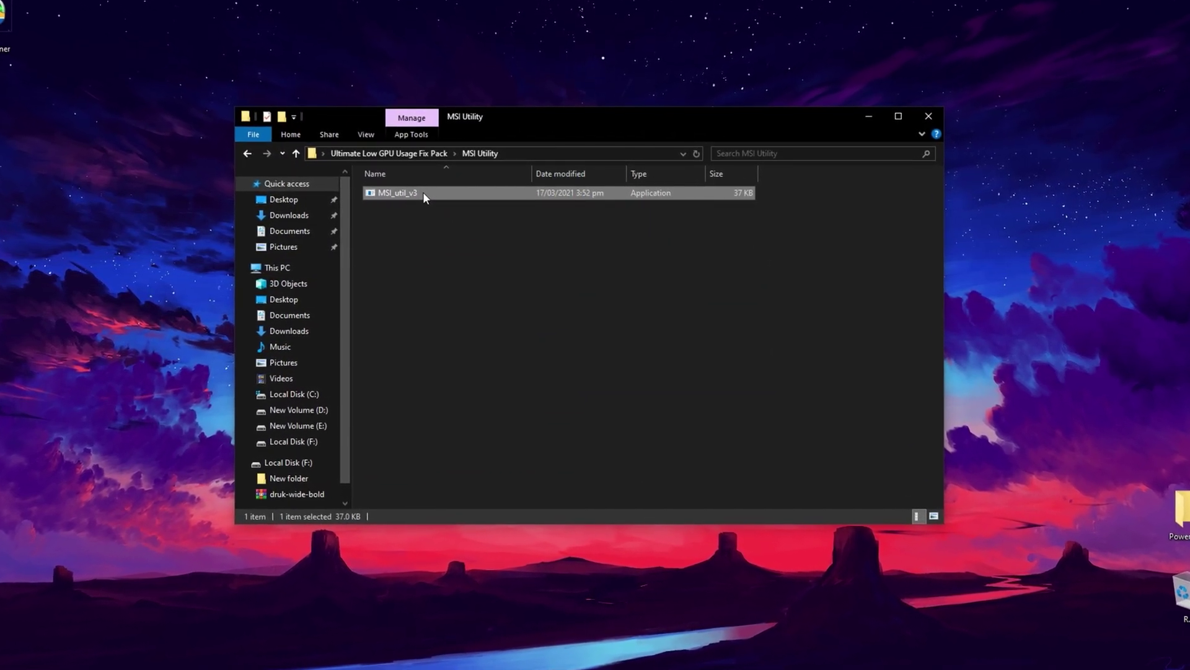
{"action": "right_click", "coordinate": [424, 194]}
{"action": "left_click", "coordinate": [448, 217]}
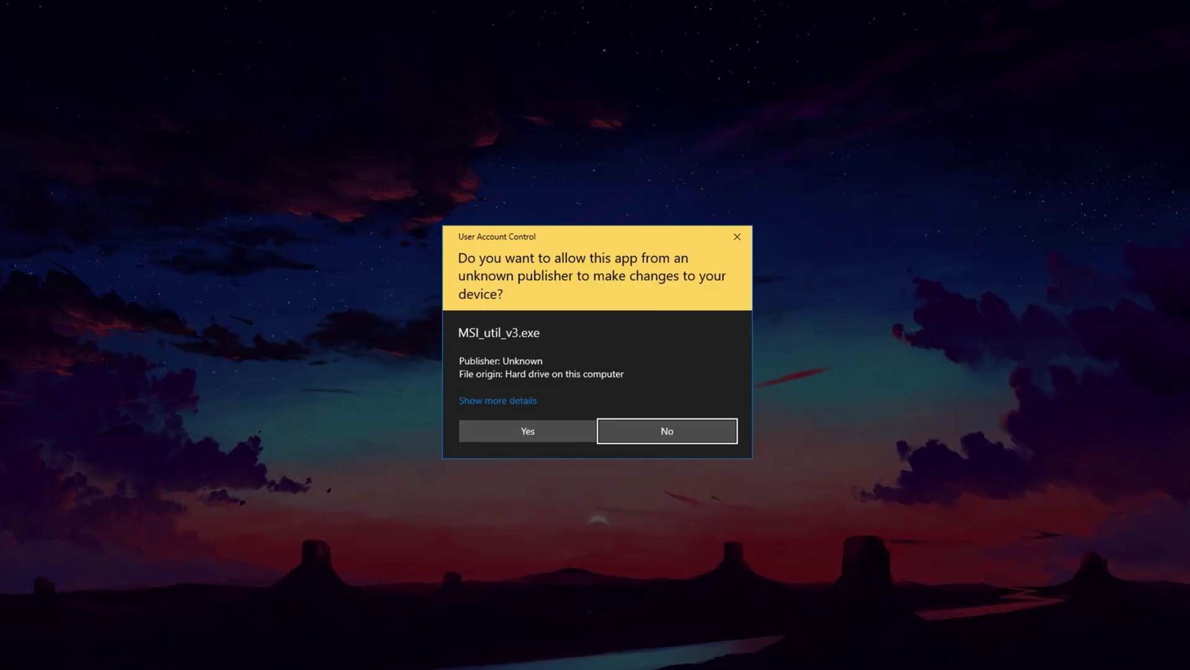
{"action": "left_click", "coordinate": [529, 427]}
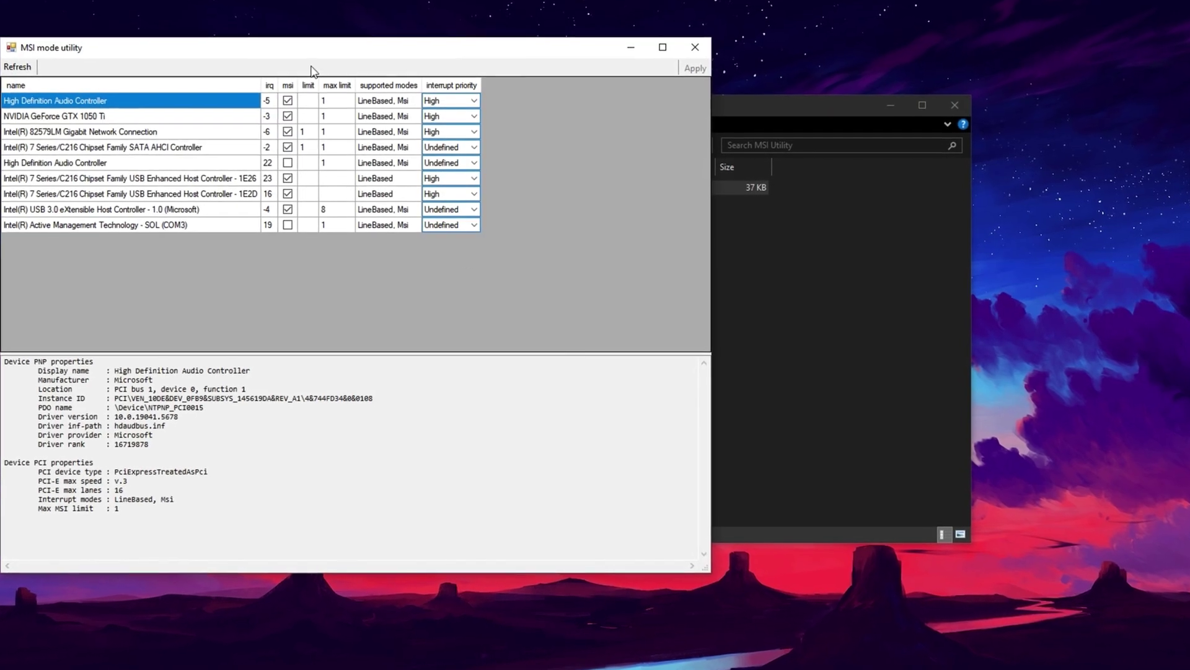
{"action": "left_click_drag", "start_coordinate": [287, 53], "coordinate": [538, 110]}
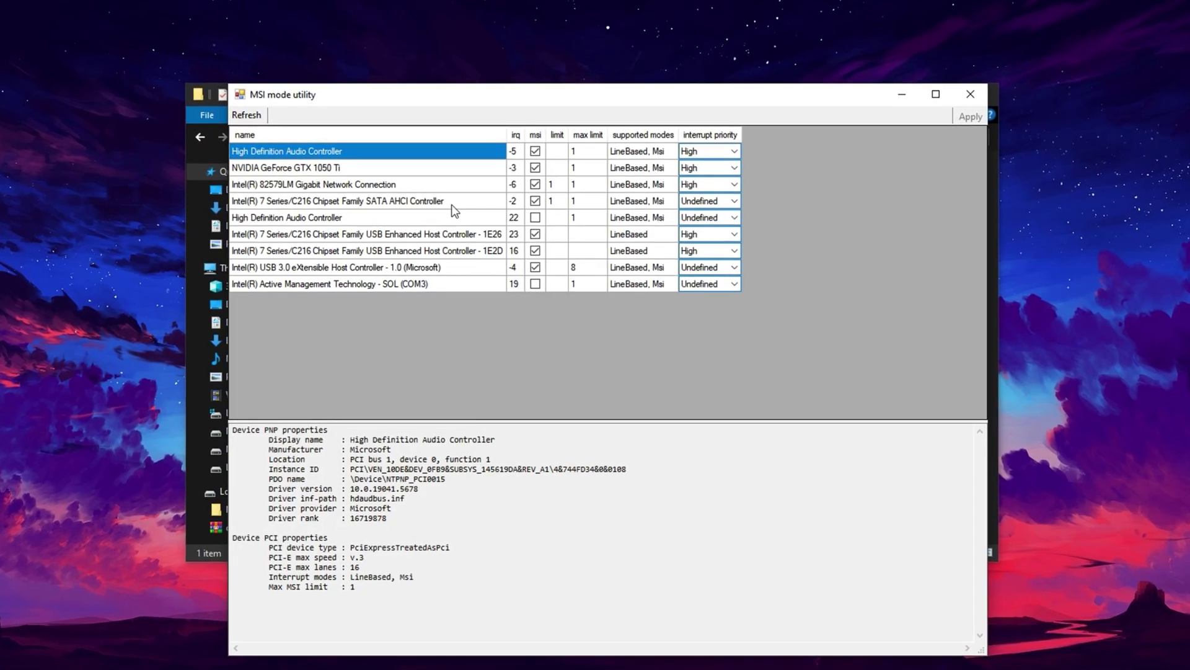
Set the NVIDIA GeForce GTX 1050 Ti's interrupt priority to High and close the utility.
{"action": "left_click", "coordinate": [357, 168]}
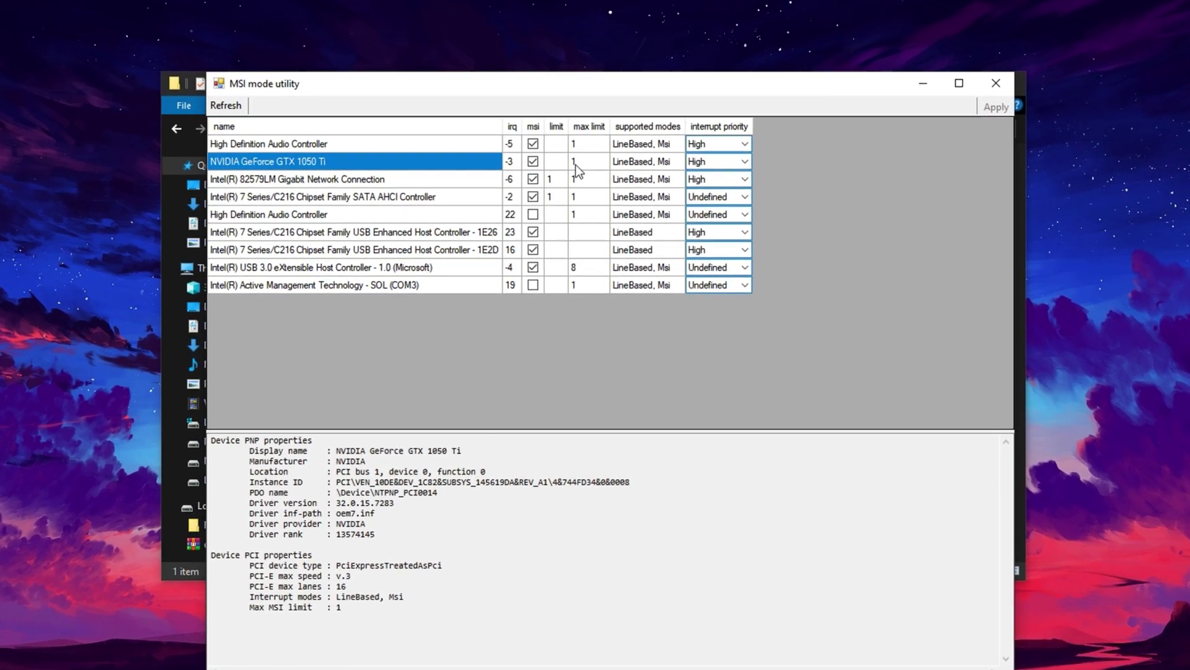
{"action": "left_click", "coordinate": [713, 163]}
{"action": "left_click", "coordinate": [719, 163]}
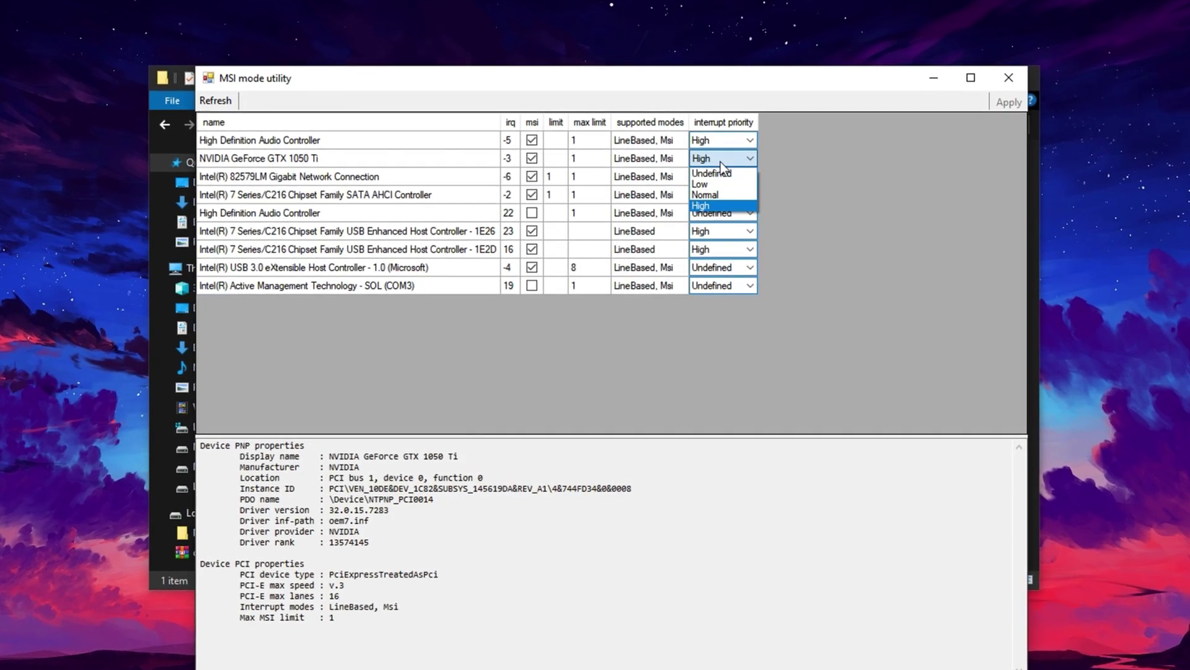
{"action": "left_click", "coordinate": [722, 162]}
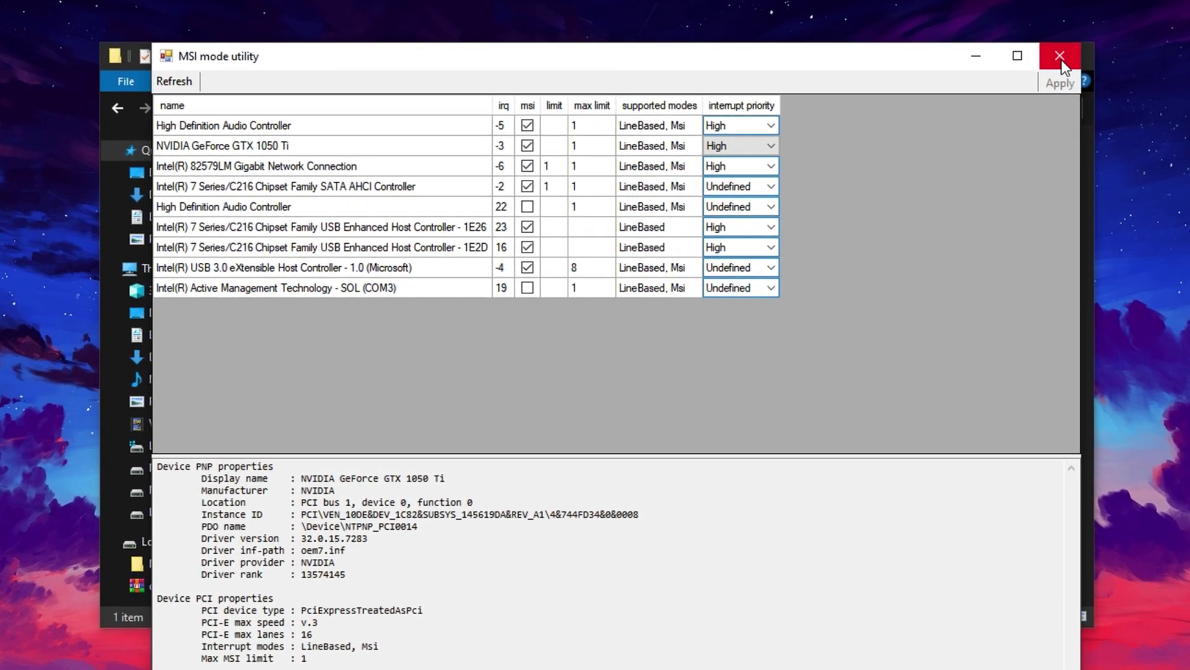
{"action": "left_click", "coordinate": [1053, 58]}
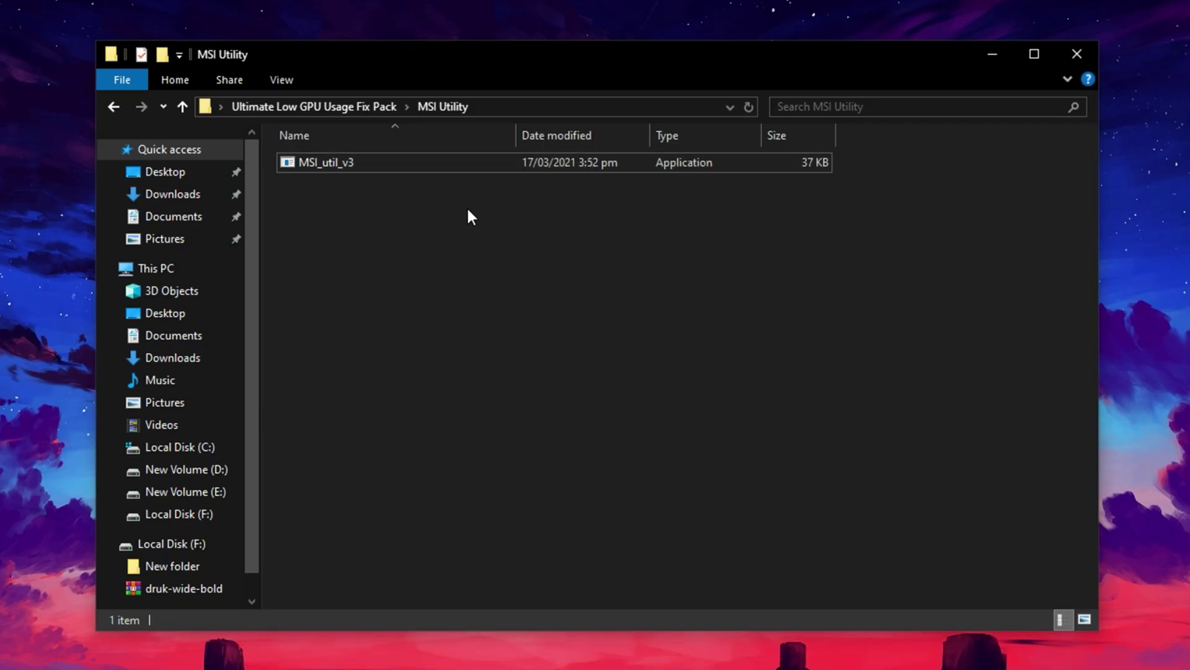
{"action": "key", "text": "alt+Left"}
Launch GearUP Booster from its desktop shortcut and view the account's membership details.
{"action": "left_click", "coordinate": [416, 284]}
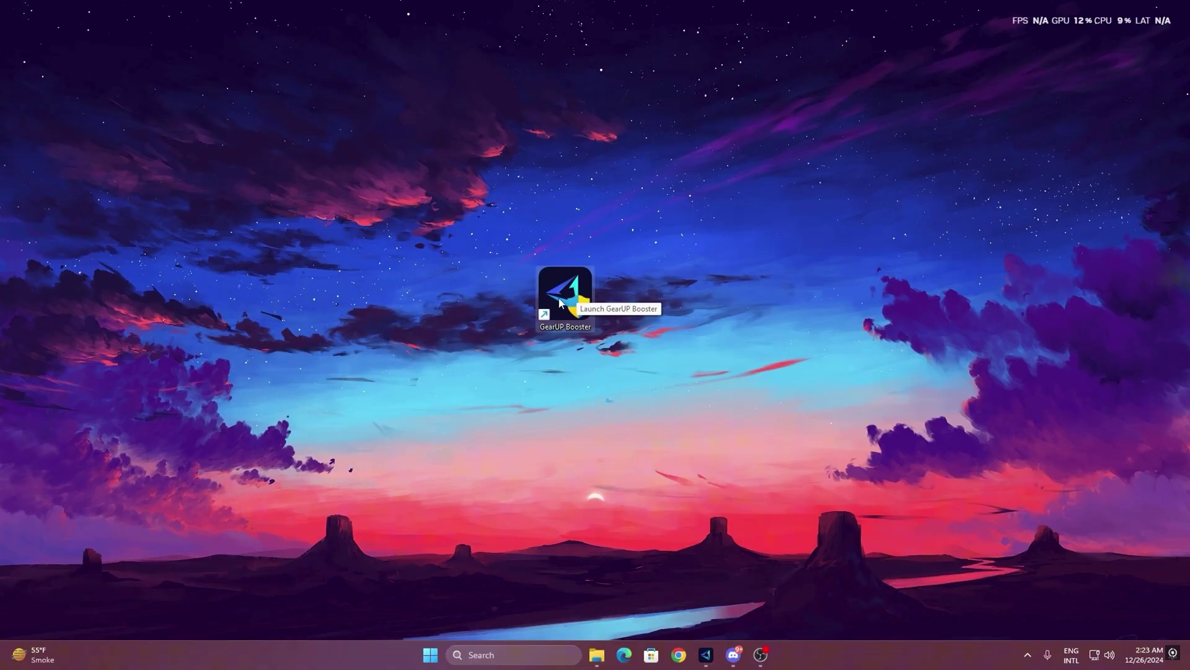
{"action": "double_click", "coordinate": [556, 297]}
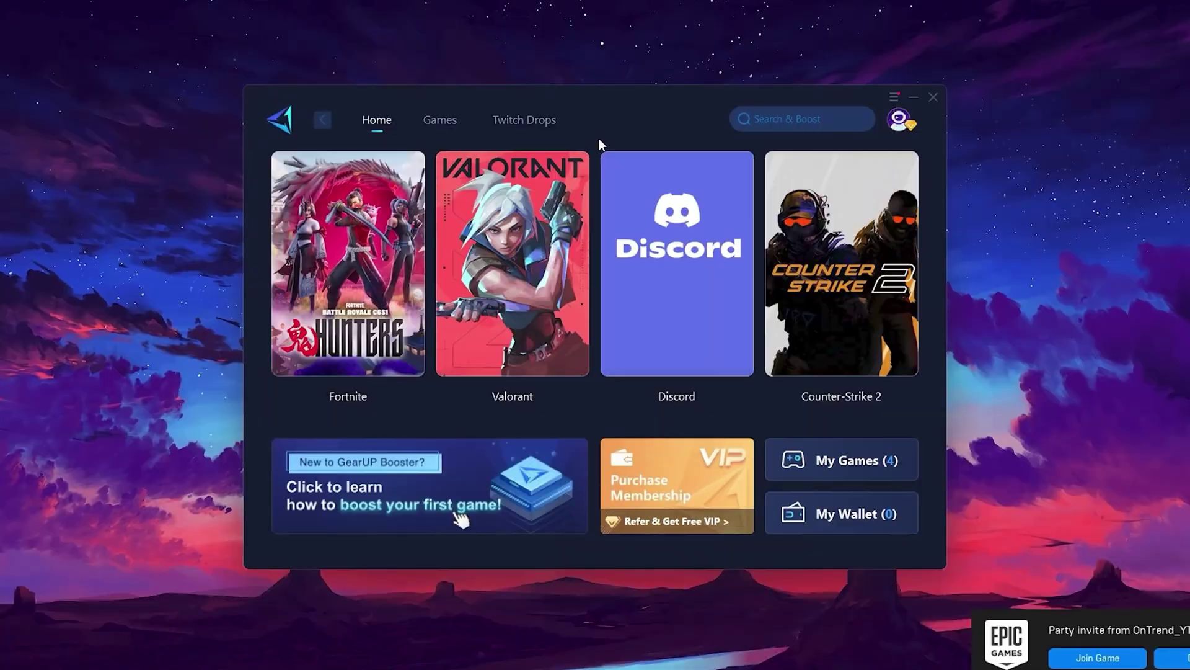
{"action": "left_click", "coordinate": [904, 118]}
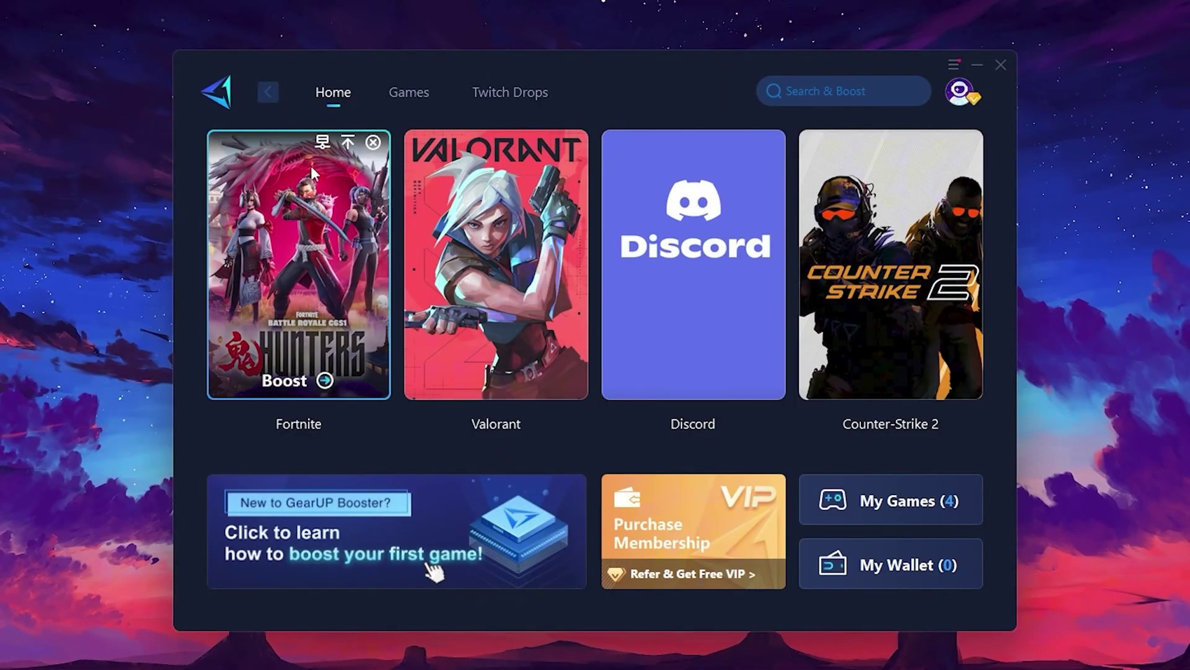
{"action": "mouse_move", "coordinate": [906, 241]}
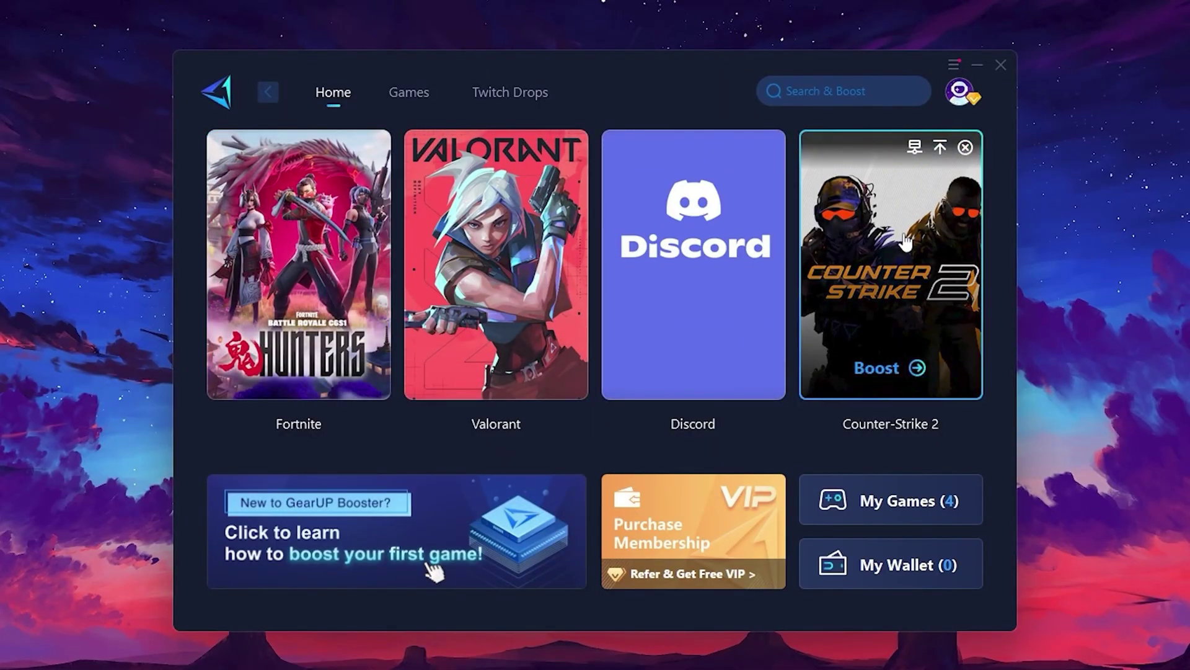
{"action": "left_click", "coordinate": [403, 102]}
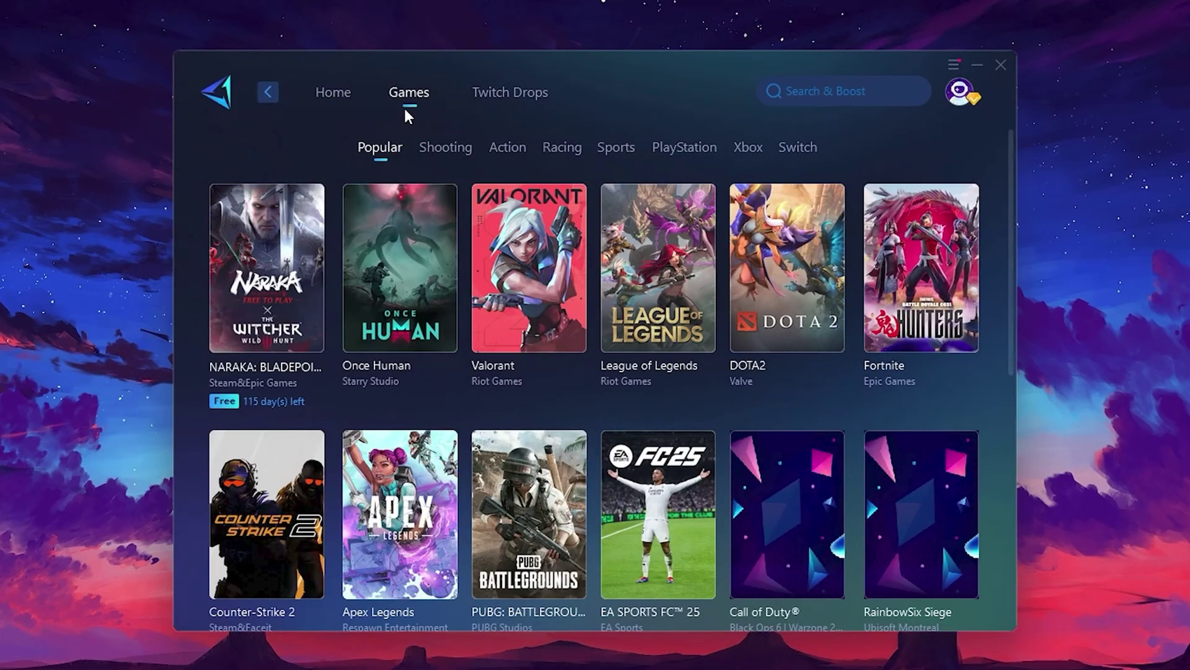
{"action": "mouse_move", "coordinate": [834, 261]}
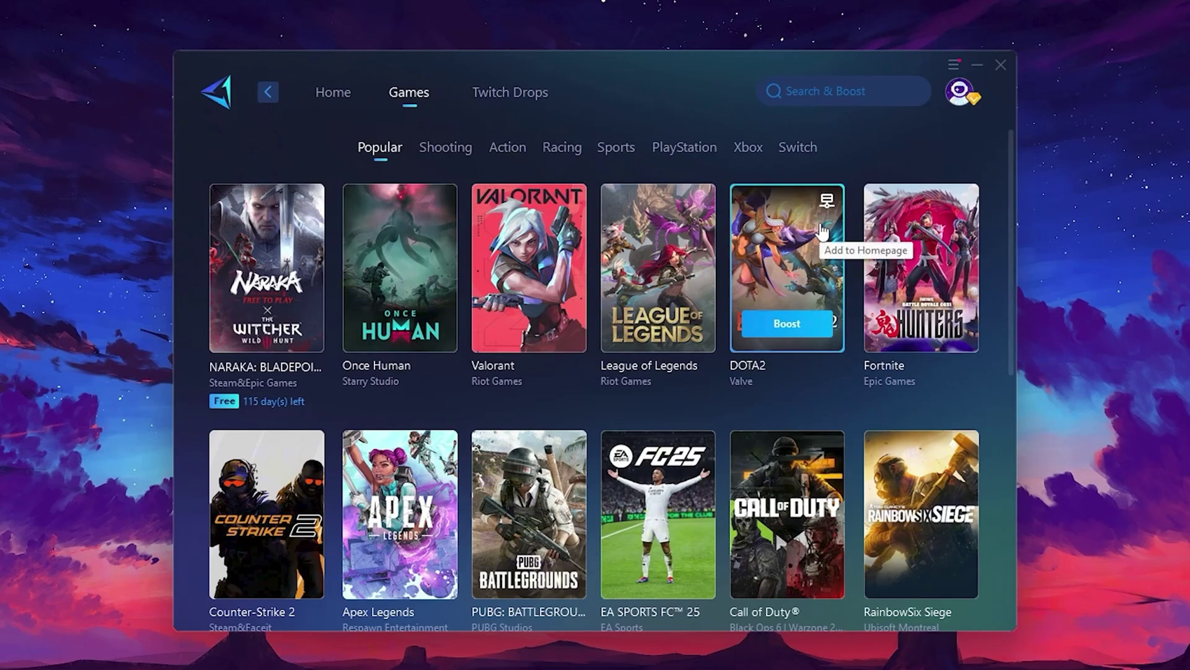
{"action": "left_click", "coordinate": [335, 100]}
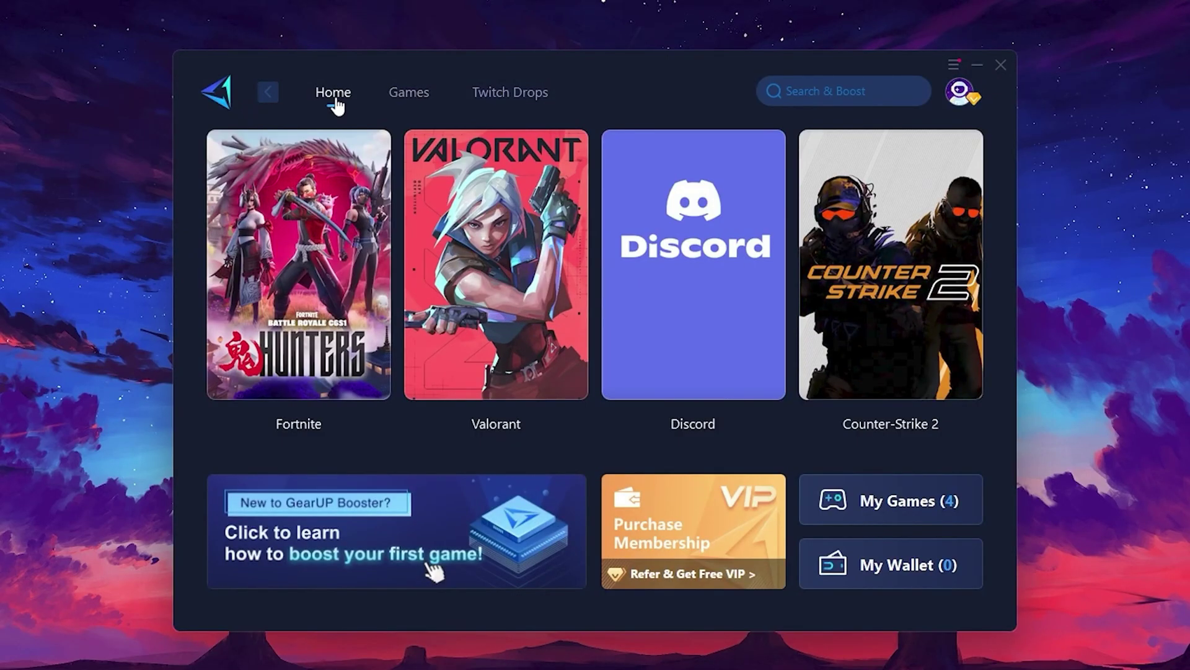
{"action": "mouse_move", "coordinate": [326, 248]}
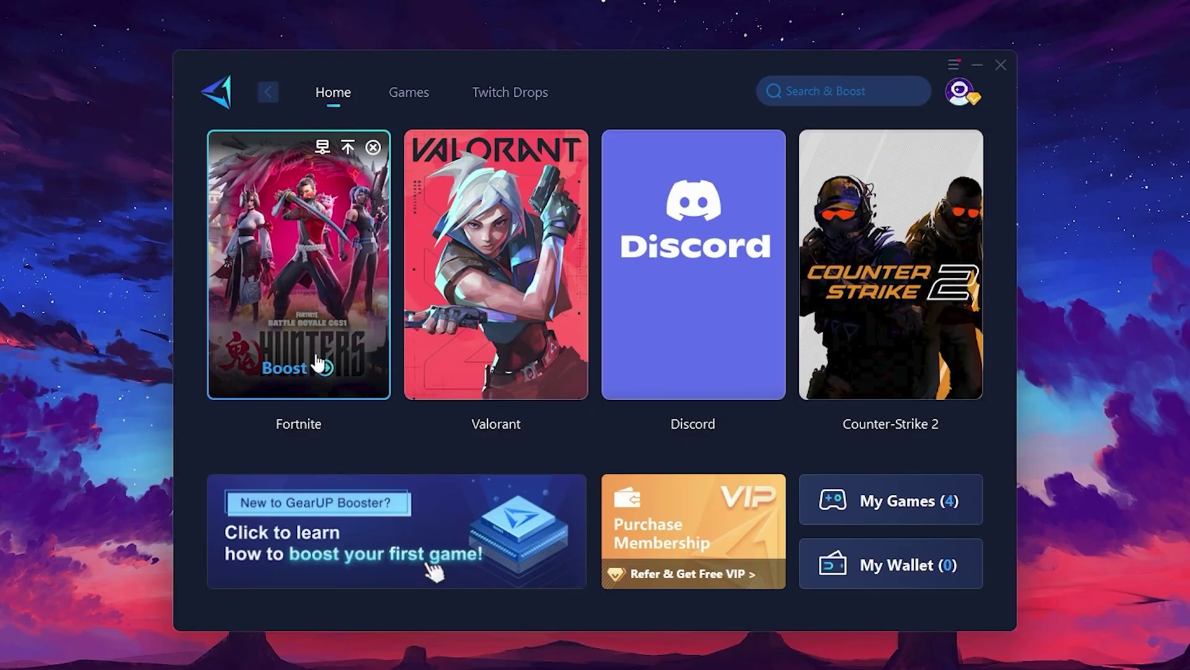
Start boosting Fortnite and browse the server region list, keeping Middle East.
{"action": "left_click", "coordinate": [286, 370]}
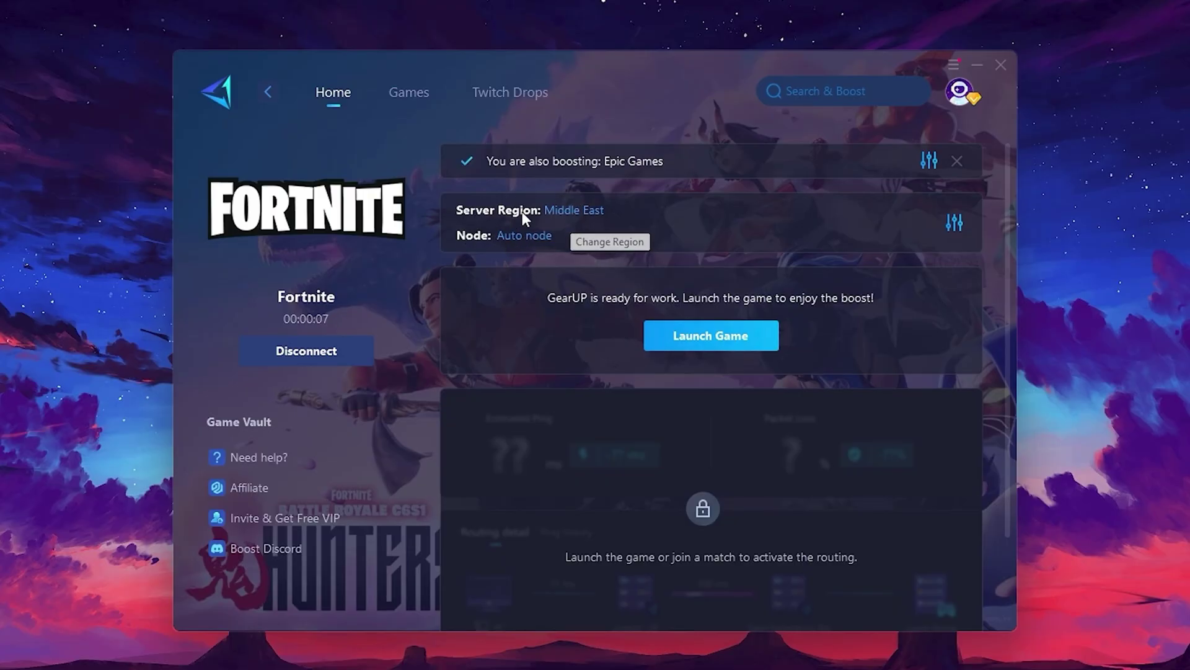
{"action": "left_click", "coordinate": [580, 211]}
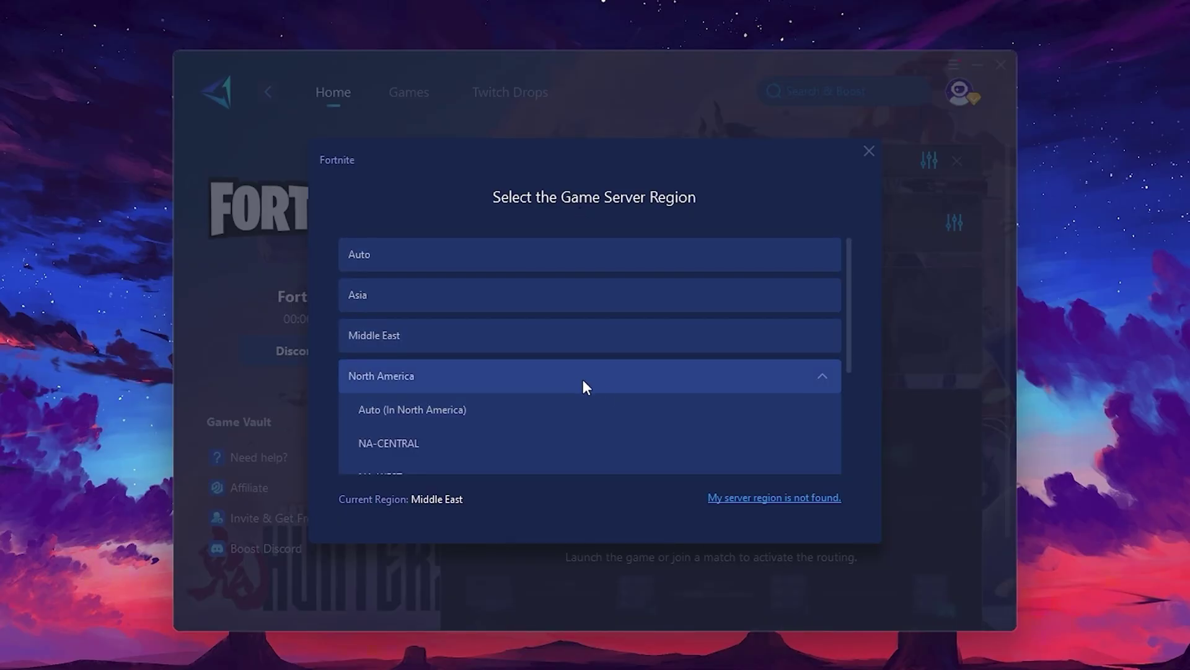
{"action": "scroll", "coordinate": [548, 369], "scroll_direction": "down", "scroll_amount": 2}
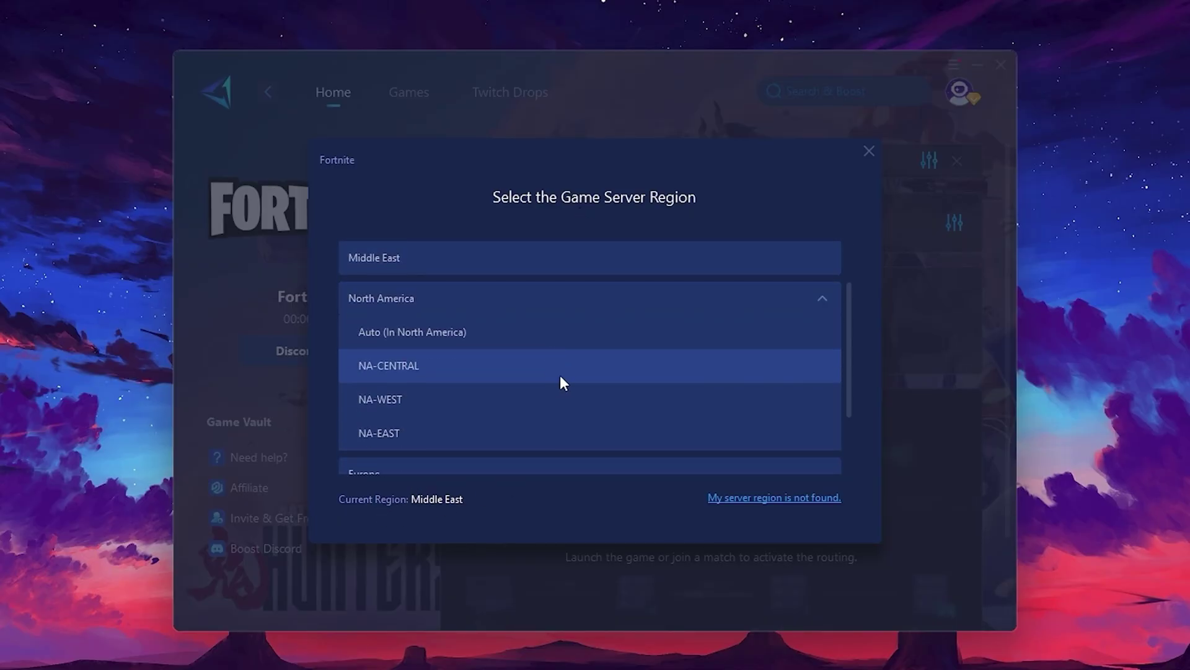
{"action": "scroll", "coordinate": [496, 351], "scroll_direction": "up", "scroll_amount": 1}
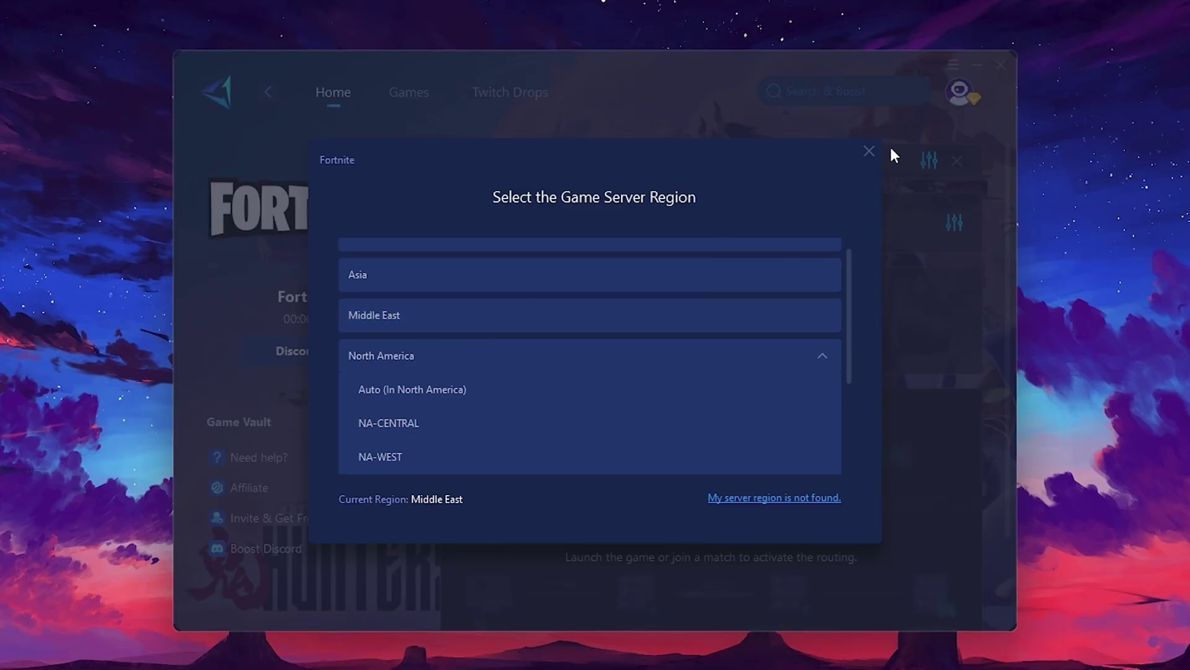
{"action": "left_click", "coordinate": [868, 150]}
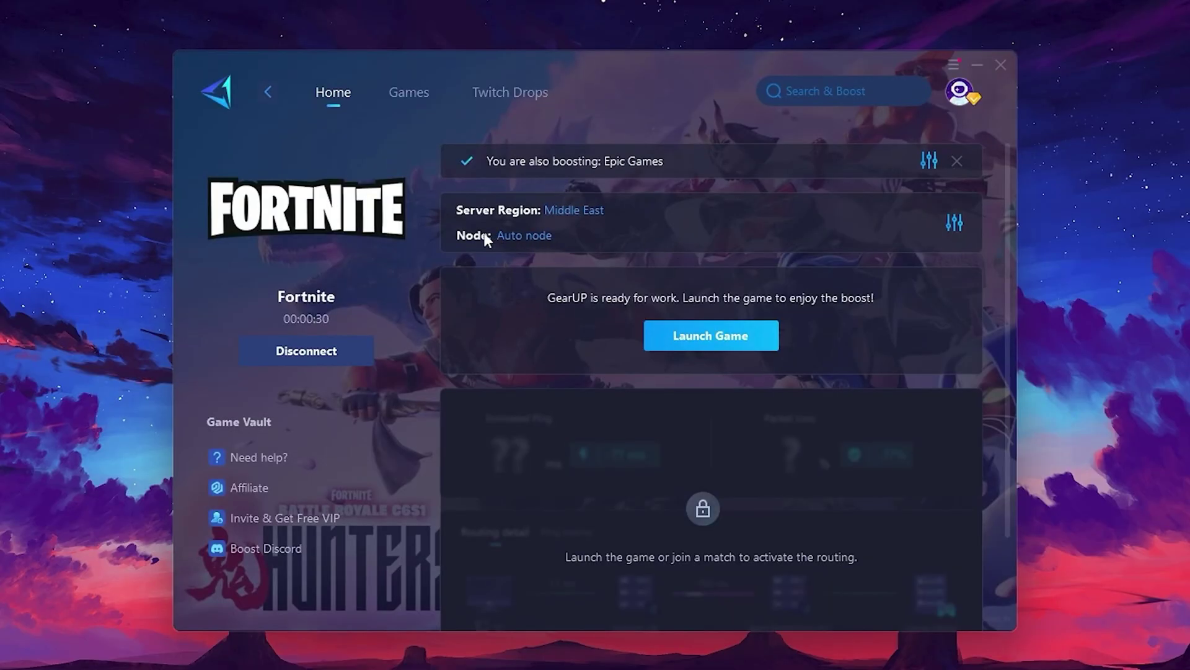
Browse the Fortnite server's node list and close it, keeping Auto node.
{"action": "left_click", "coordinate": [518, 239]}
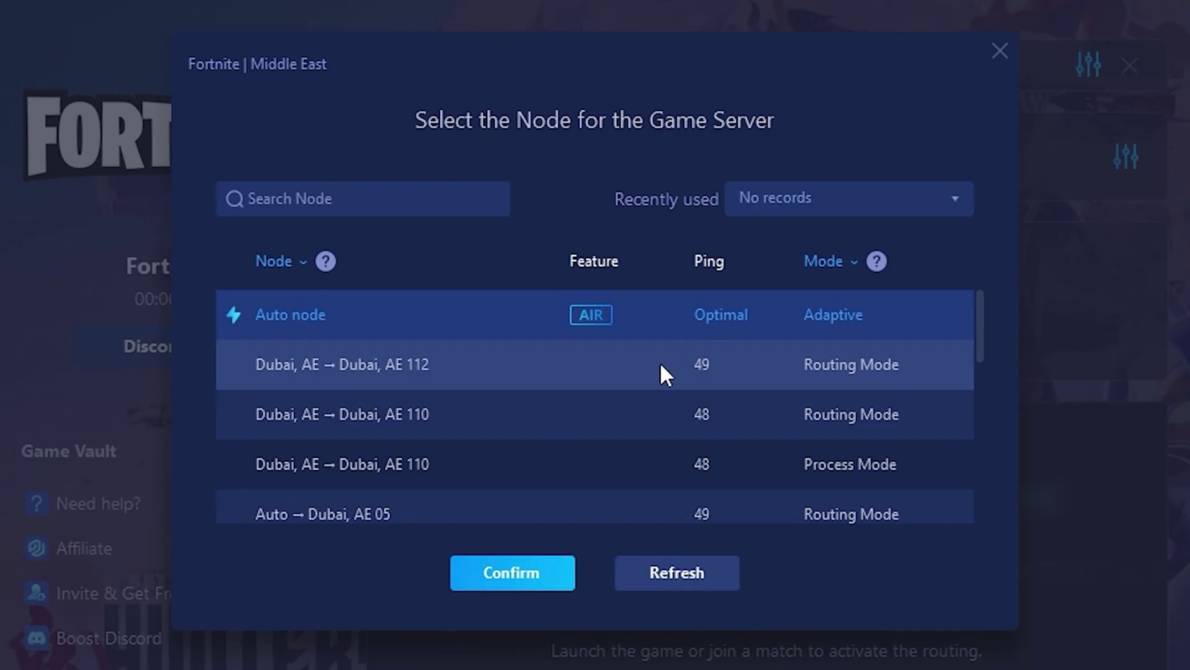
{"action": "scroll", "coordinate": [682, 372], "scroll_direction": "down", "scroll_amount": 2}
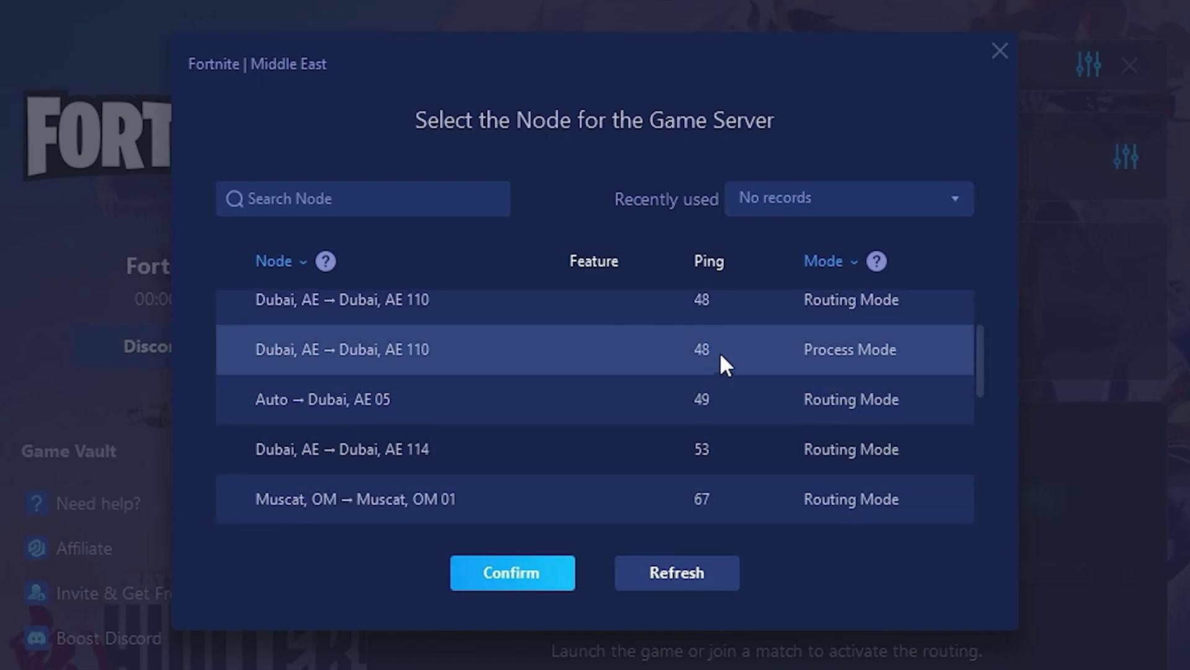
{"action": "scroll", "coordinate": [673, 374], "scroll_direction": "up", "scroll_amount": 2}
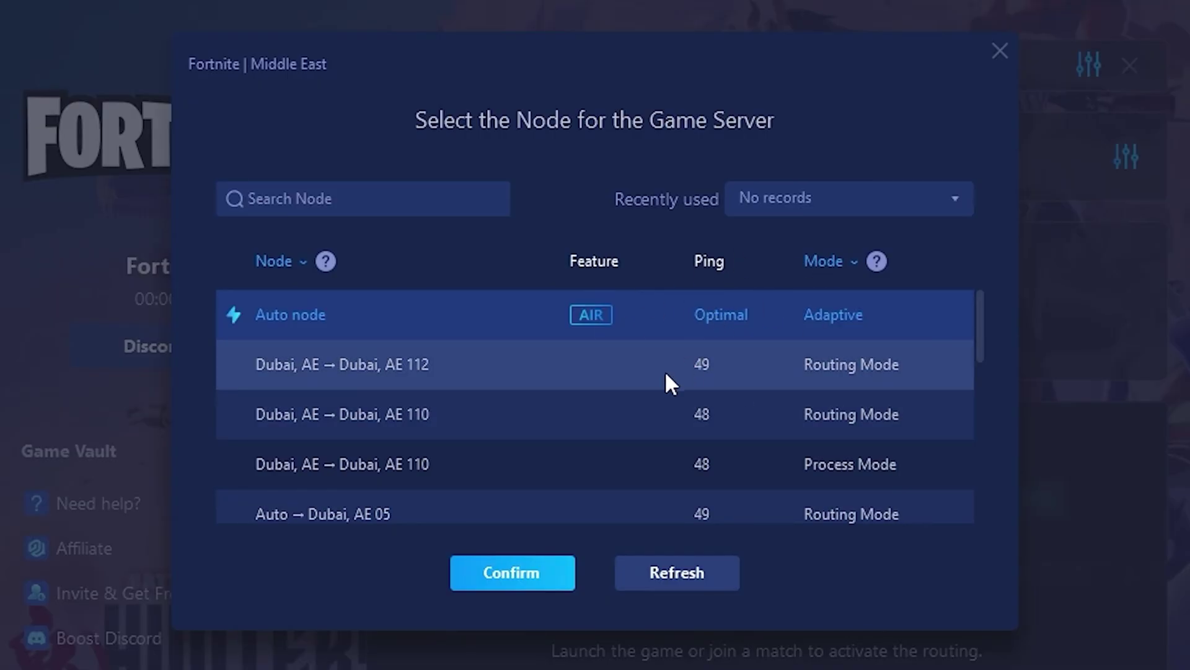
{"action": "left_click", "coordinate": [1001, 52]}
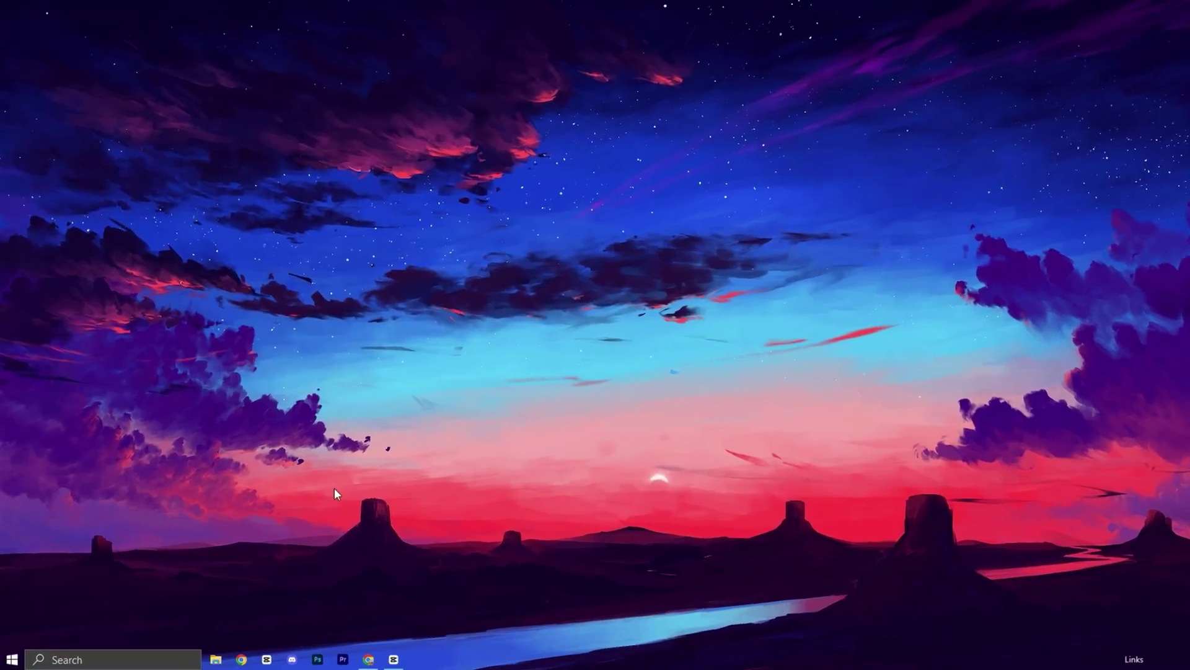
Switch the active power plan from Balanced to High performance via Power Options.
{"action": "key", "text": "super+s"}
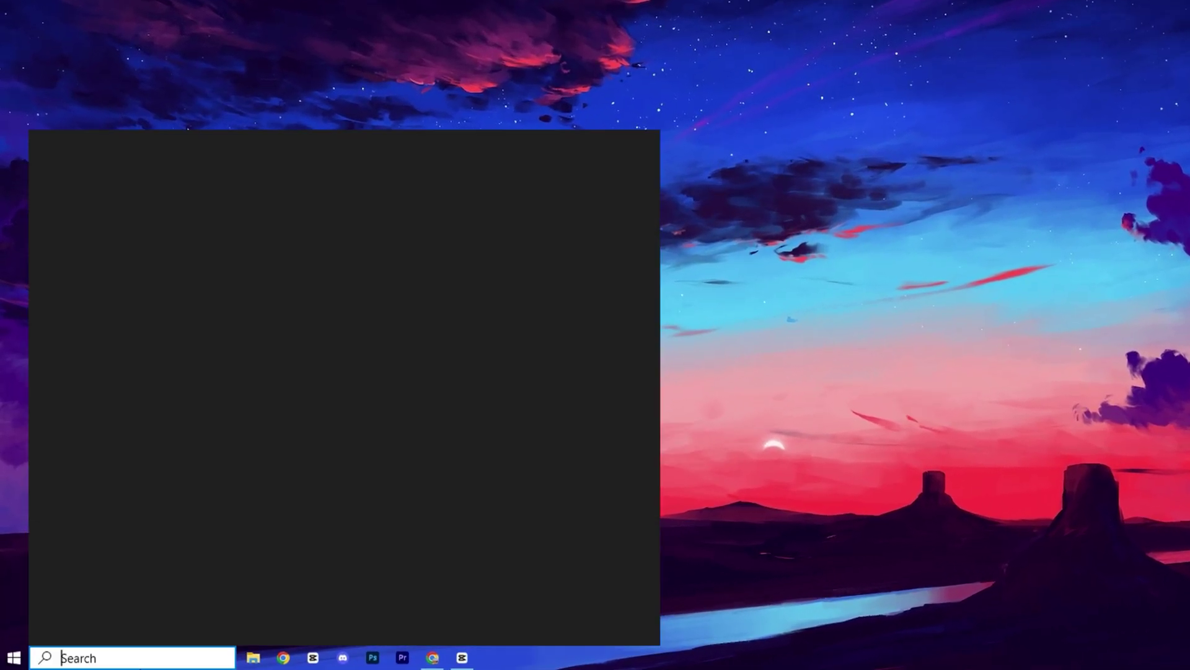
{"action": "type", "text": "power"}
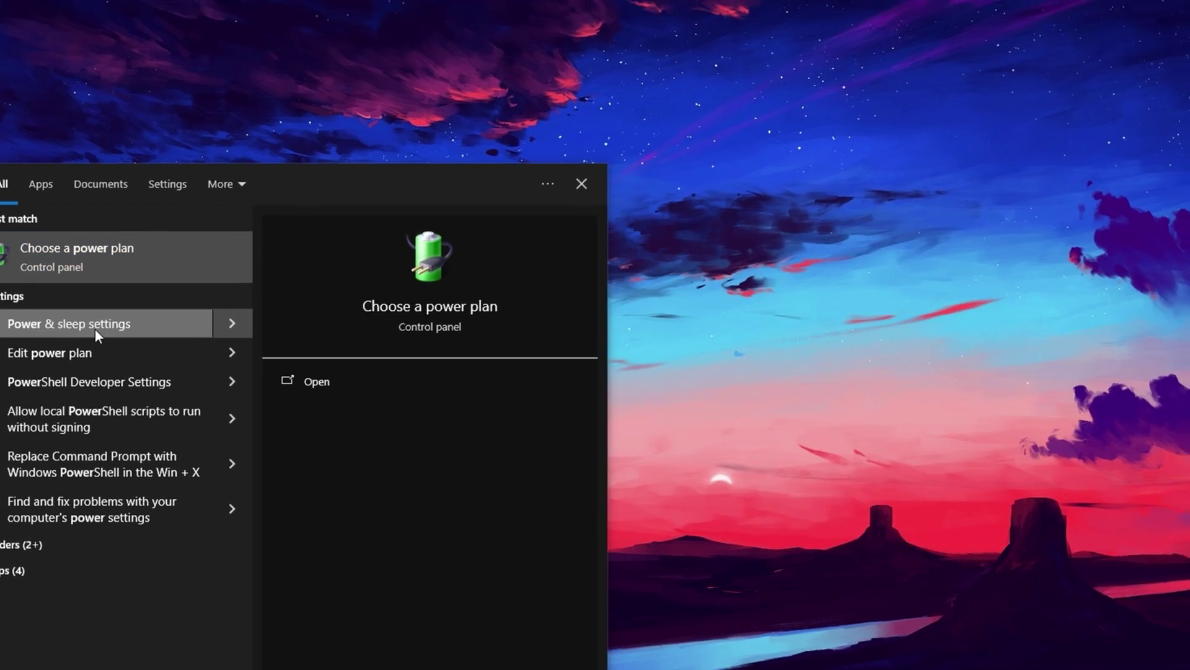
{"action": "left_click", "coordinate": [142, 290]}
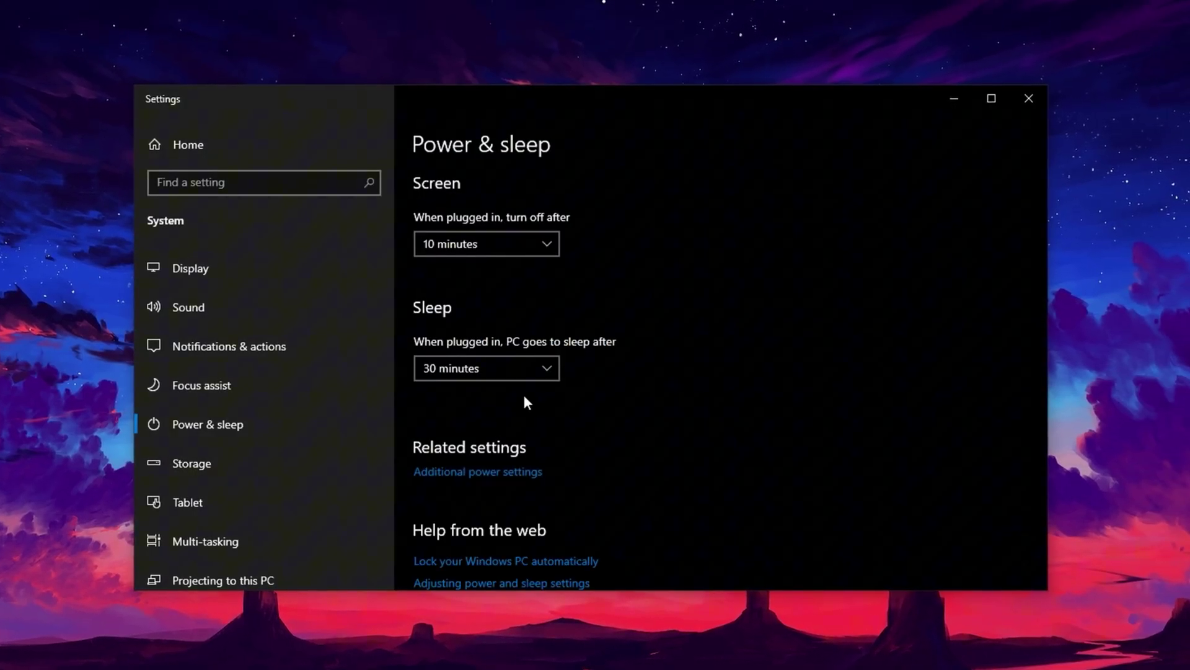
{"action": "left_click", "coordinate": [476, 474]}
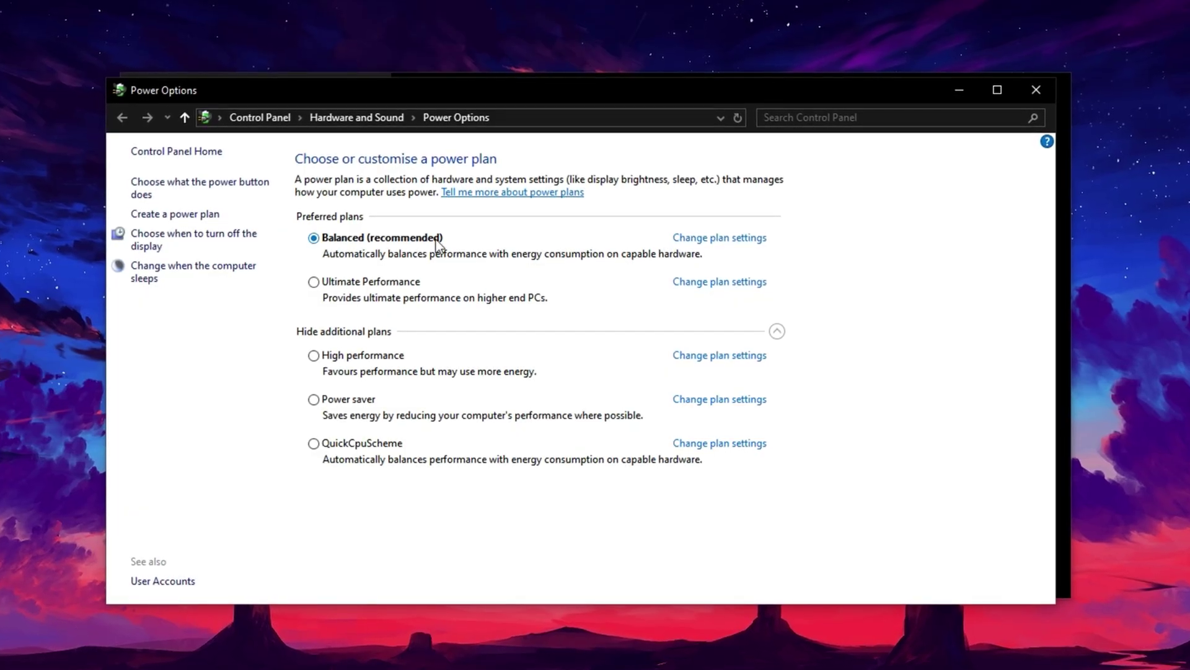
{"action": "left_click", "coordinate": [342, 358]}
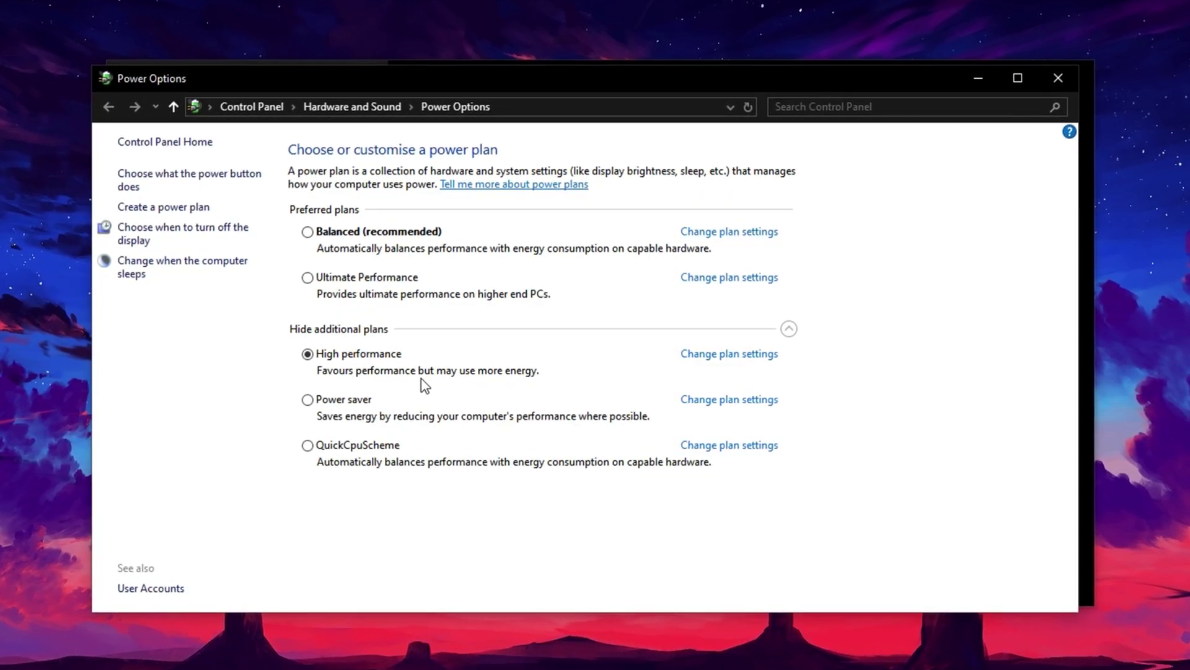
Open High performance's advanced power settings and check the hard disk turn-off time is 0 minutes.
{"action": "left_click", "coordinate": [734, 353]}
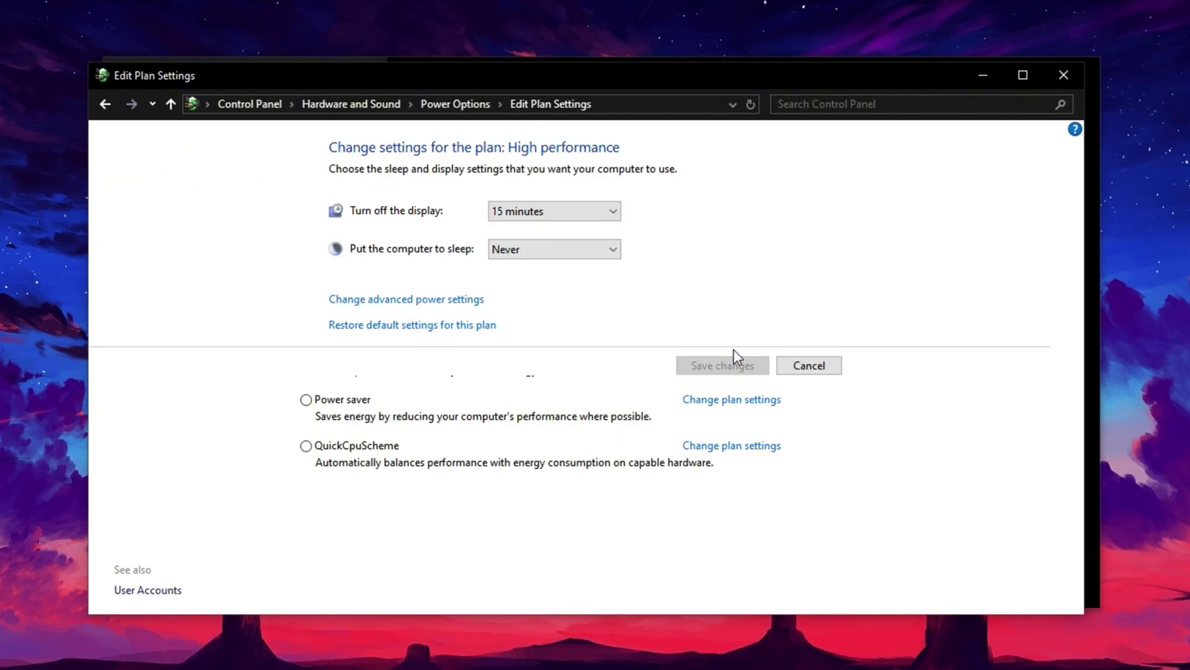
{"action": "left_click", "coordinate": [409, 300]}
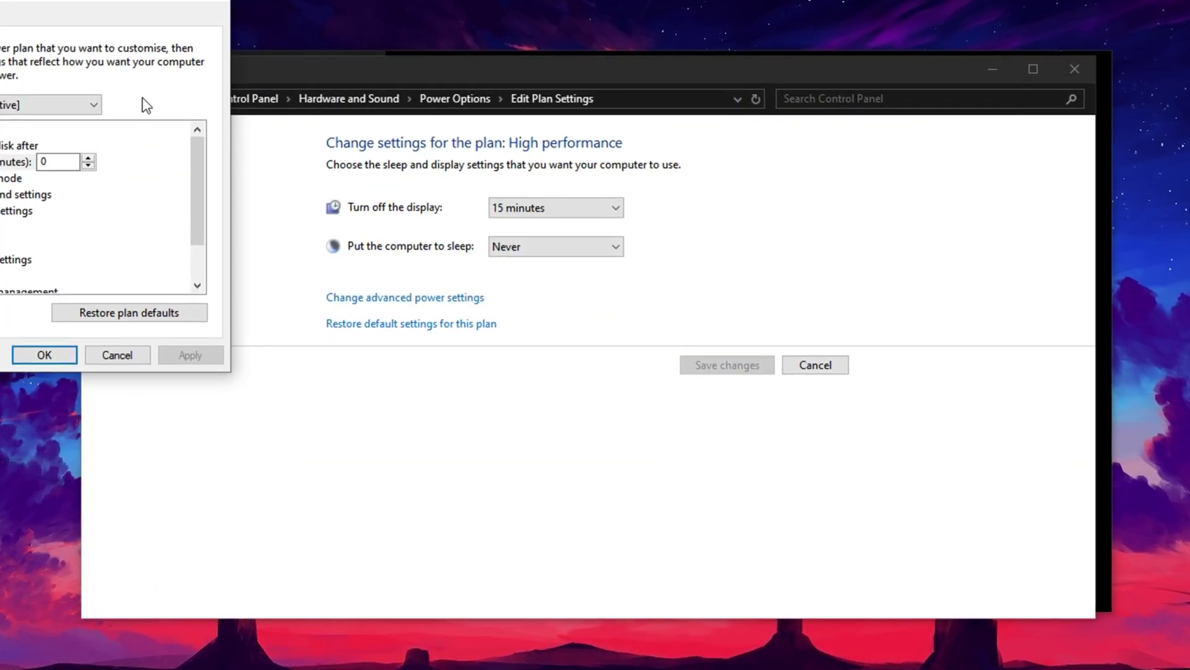
{"action": "left_click_drag", "start_coordinate": [36, 2], "coordinate": [515, 103]}
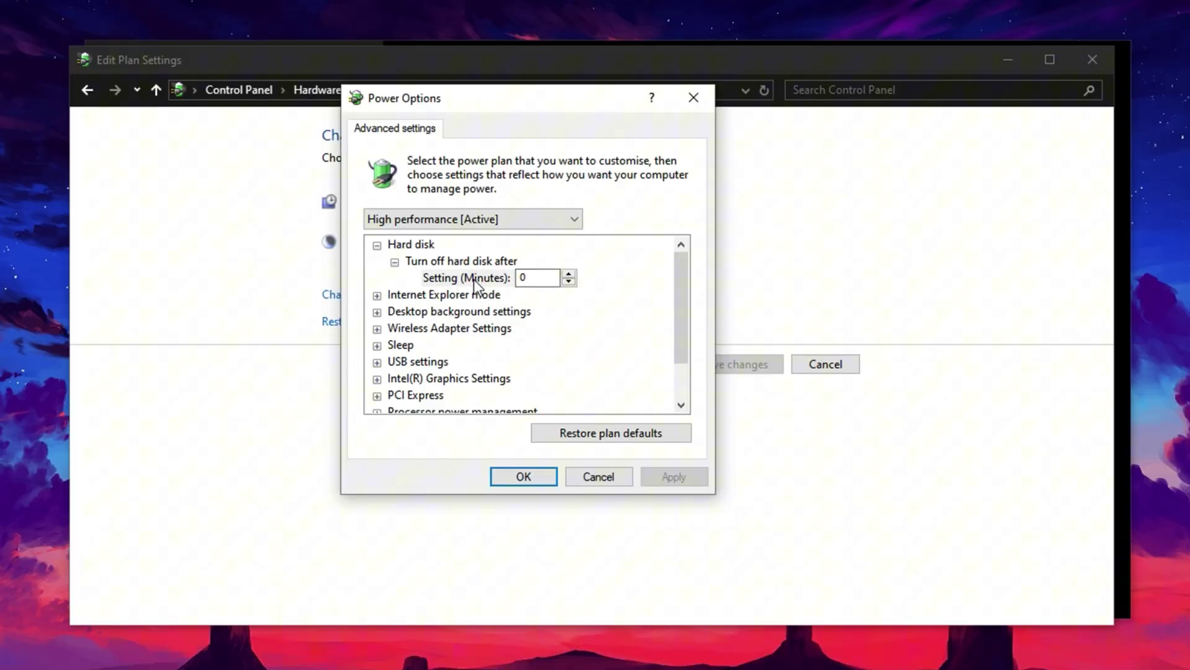
{"action": "left_click", "coordinate": [474, 279]}
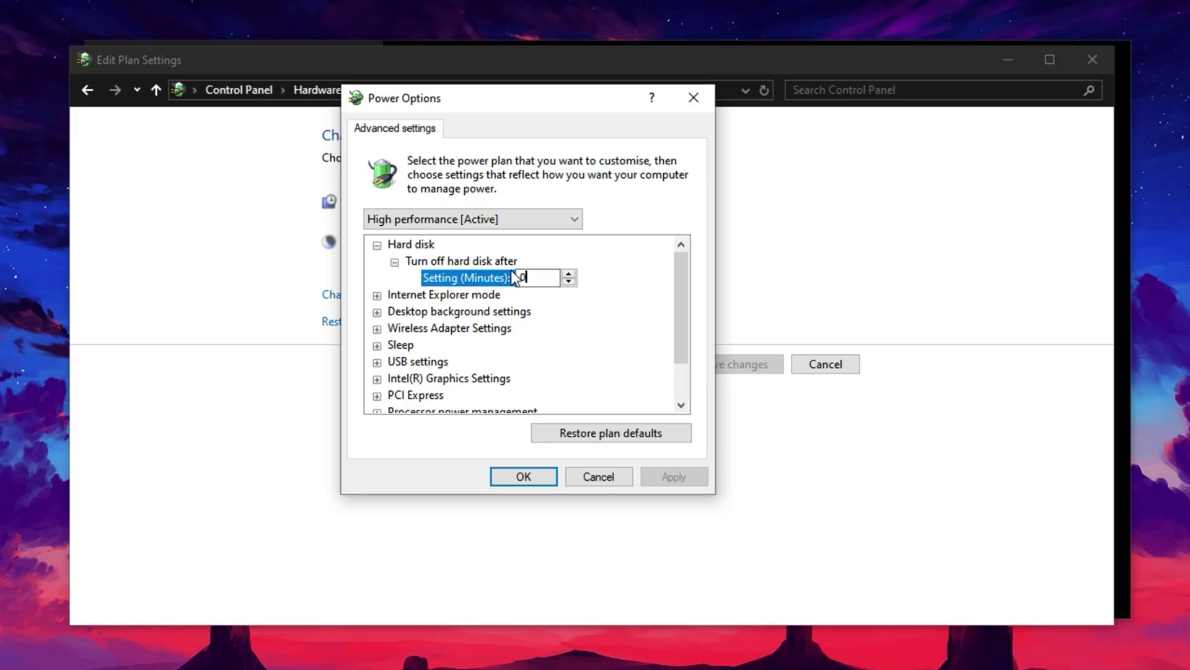
Confirm both core parking minimums at 100% and System cooling policy Active, then apply with OK.
{"action": "scroll", "coordinate": [452, 385], "scroll_direction": "down", "scroll_amount": 1}
{"action": "double_click", "coordinate": [472, 361]}
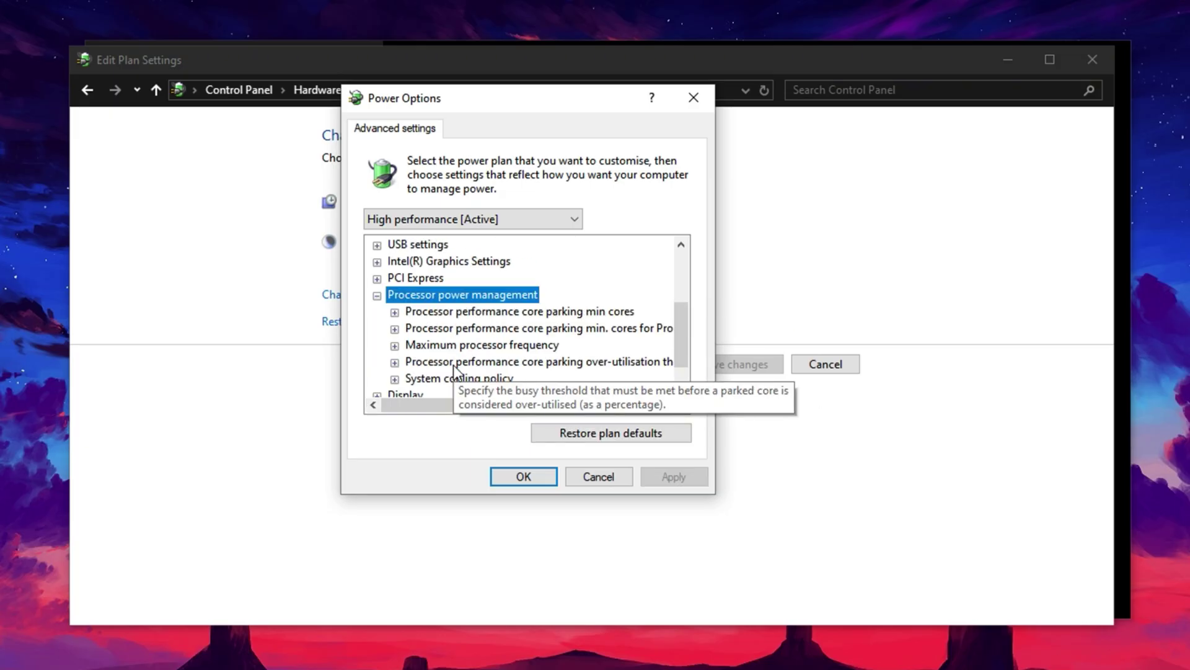
{"action": "left_click", "coordinate": [470, 313]}
{"action": "double_click", "coordinate": [471, 313]}
{"action": "double_click", "coordinate": [464, 344]}
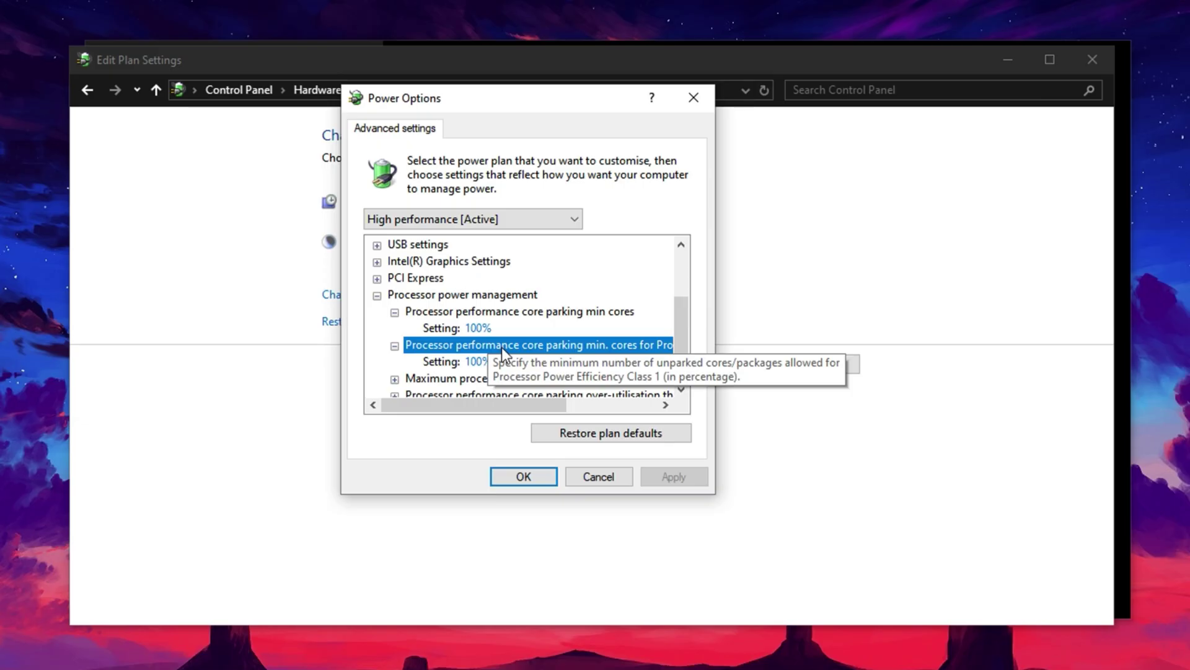
{"action": "scroll", "coordinate": [500, 352], "scroll_direction": "down", "scroll_amount": 2}
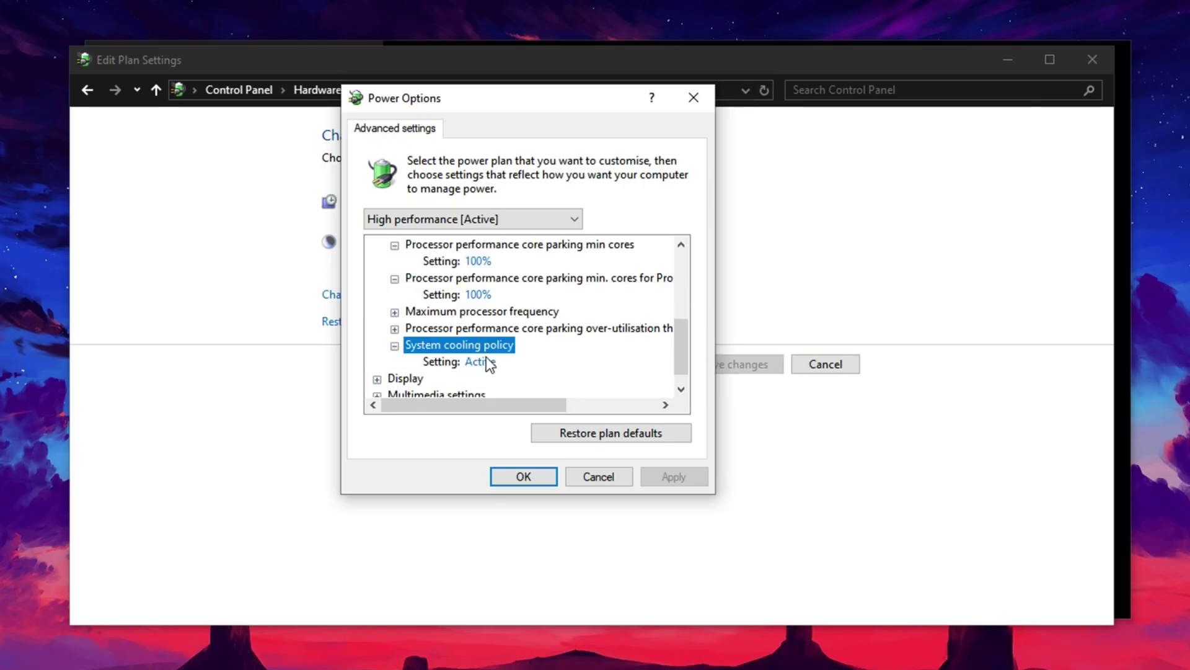
{"action": "left_click", "coordinate": [474, 363]}
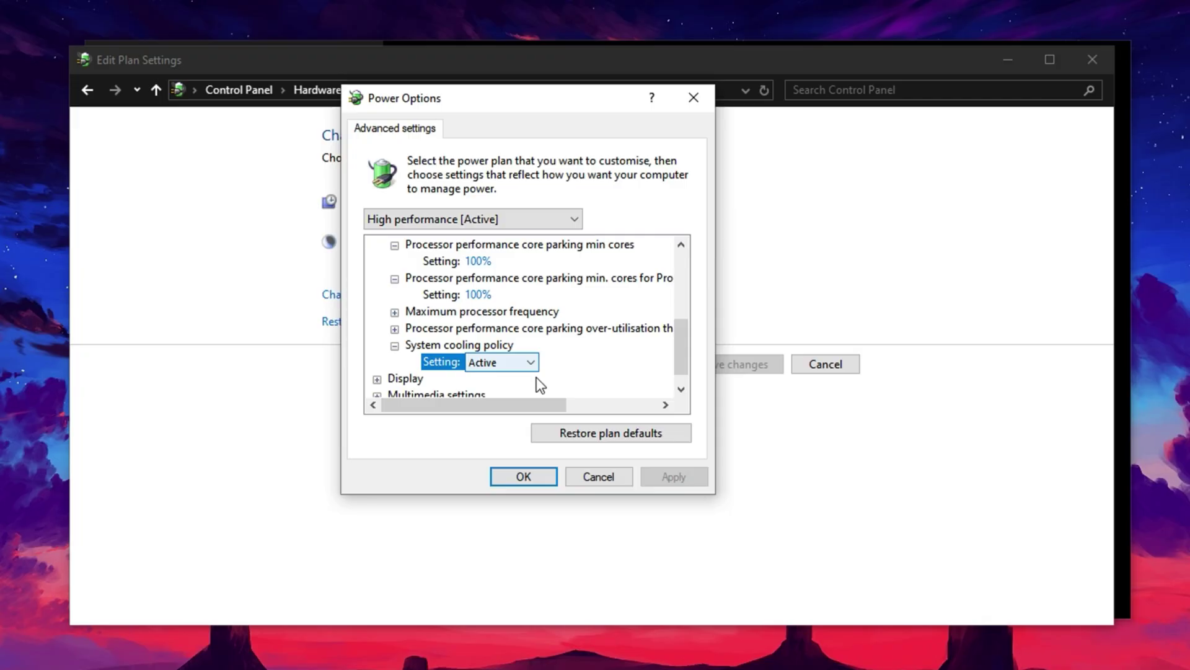
{"action": "left_click", "coordinate": [512, 477]}
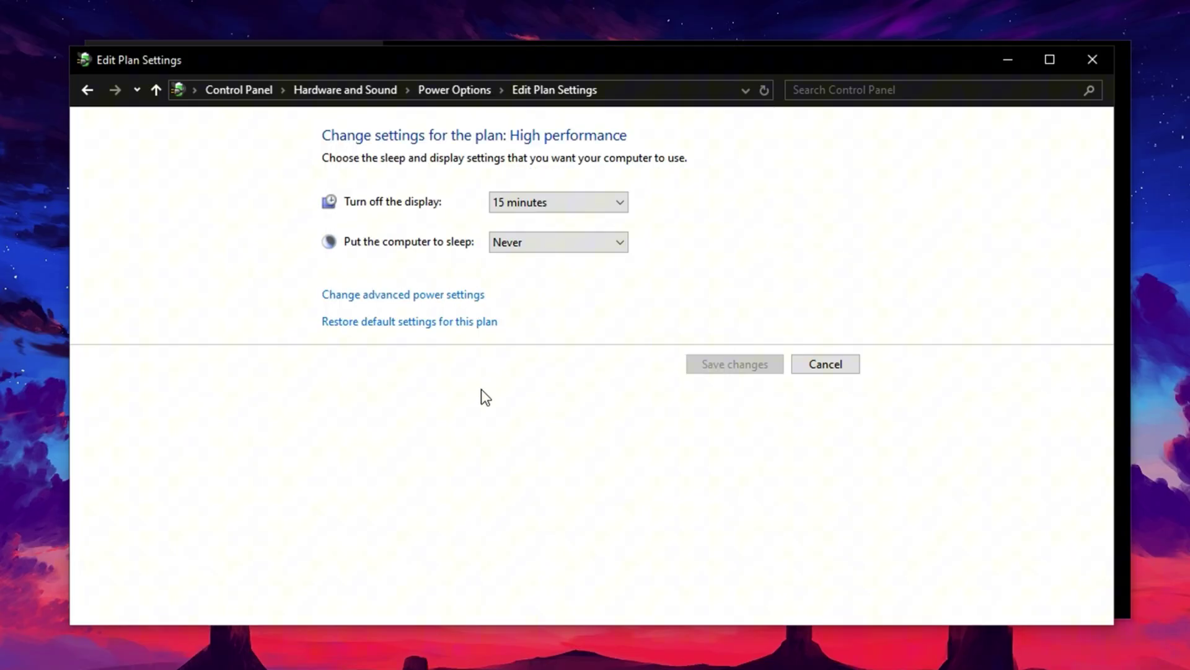
Go back from Edit Plan Settings to the Power Options overview.
{"action": "key", "text": "alt+Left"}
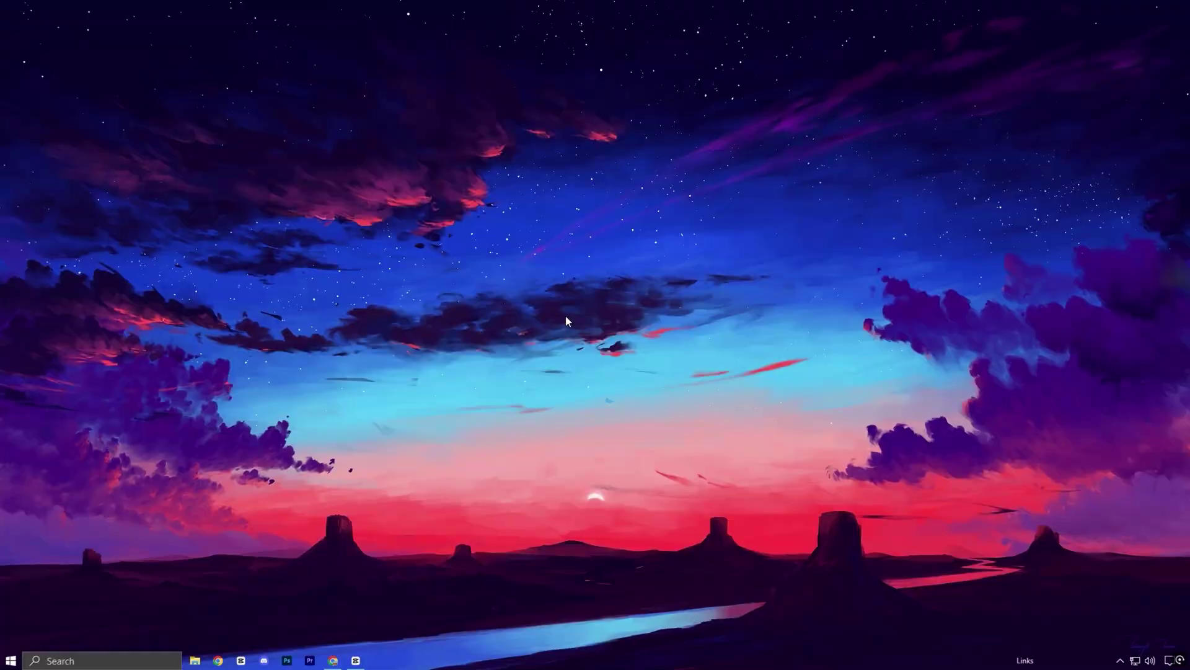
Open Graphics settings from Display settings and scroll through the High performance app list.
{"action": "right_click", "coordinate": [565, 315]}
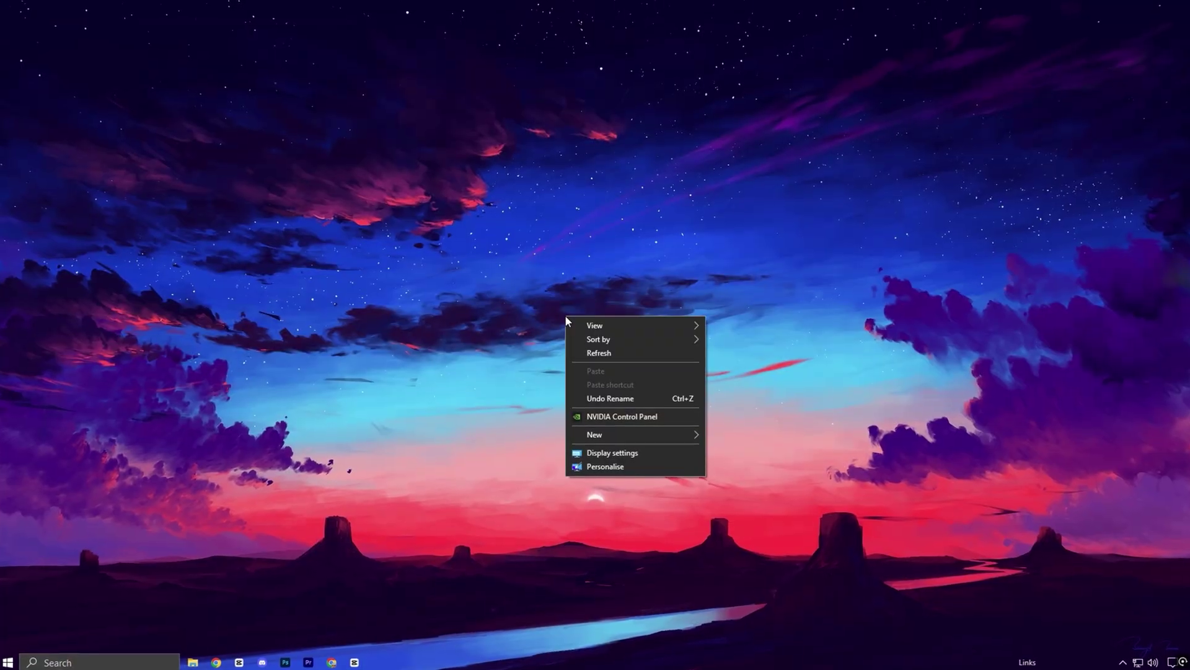
{"action": "left_click", "coordinate": [612, 455]}
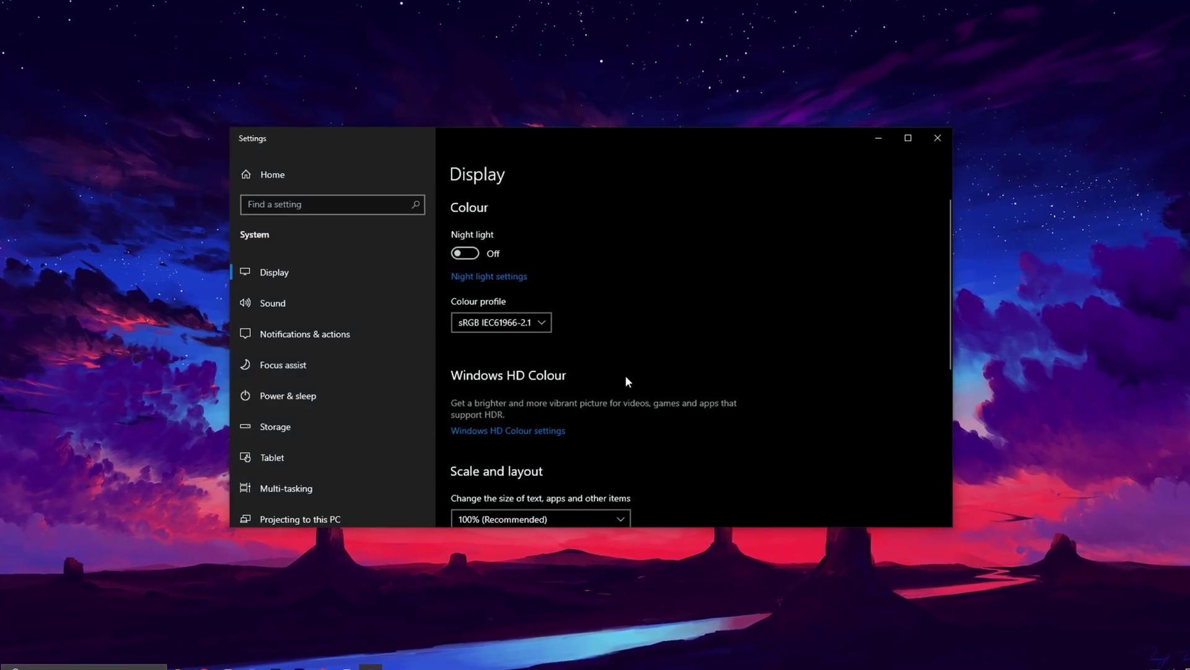
{"action": "scroll", "coordinate": [626, 376], "scroll_direction": "down", "scroll_amount": 3}
{"action": "scroll", "coordinate": [626, 382], "scroll_direction": "down", "scroll_amount": 3}
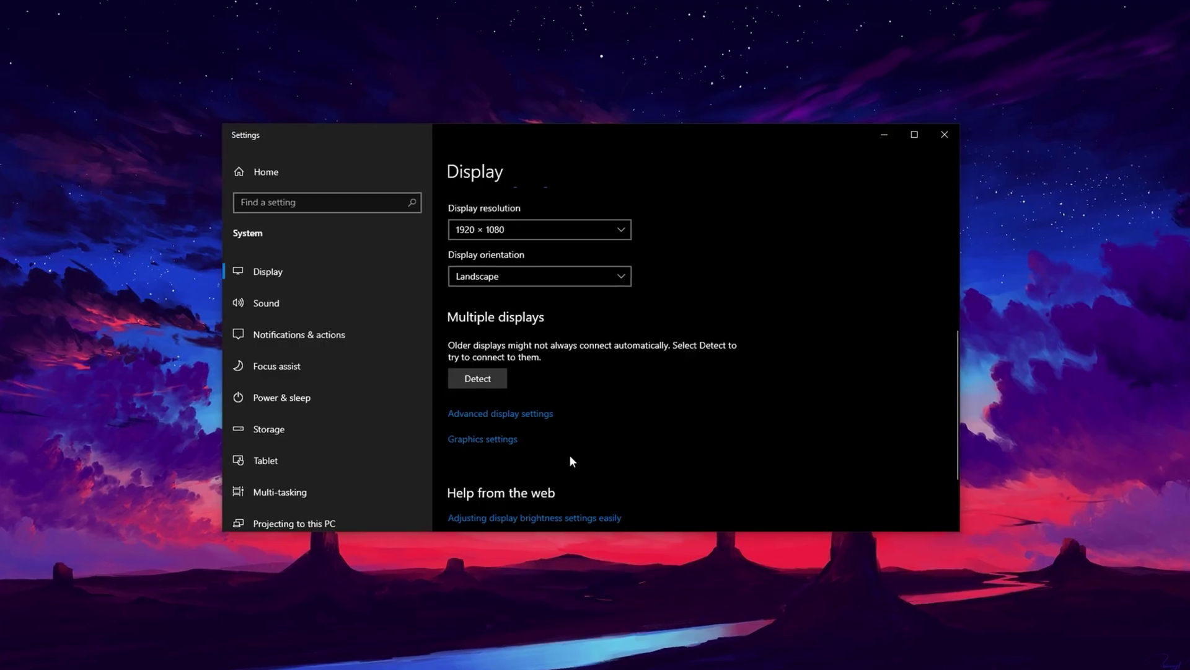
{"action": "left_click", "coordinate": [484, 444]}
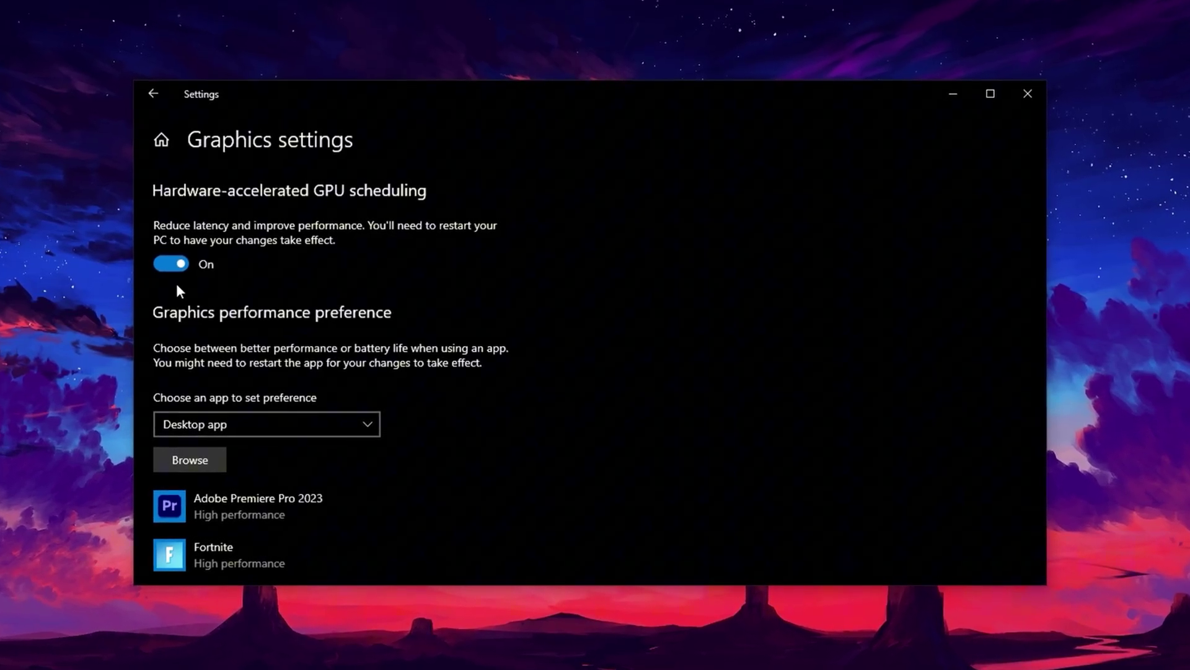
{"action": "scroll", "coordinate": [178, 285], "scroll_direction": "down", "scroll_amount": 2}
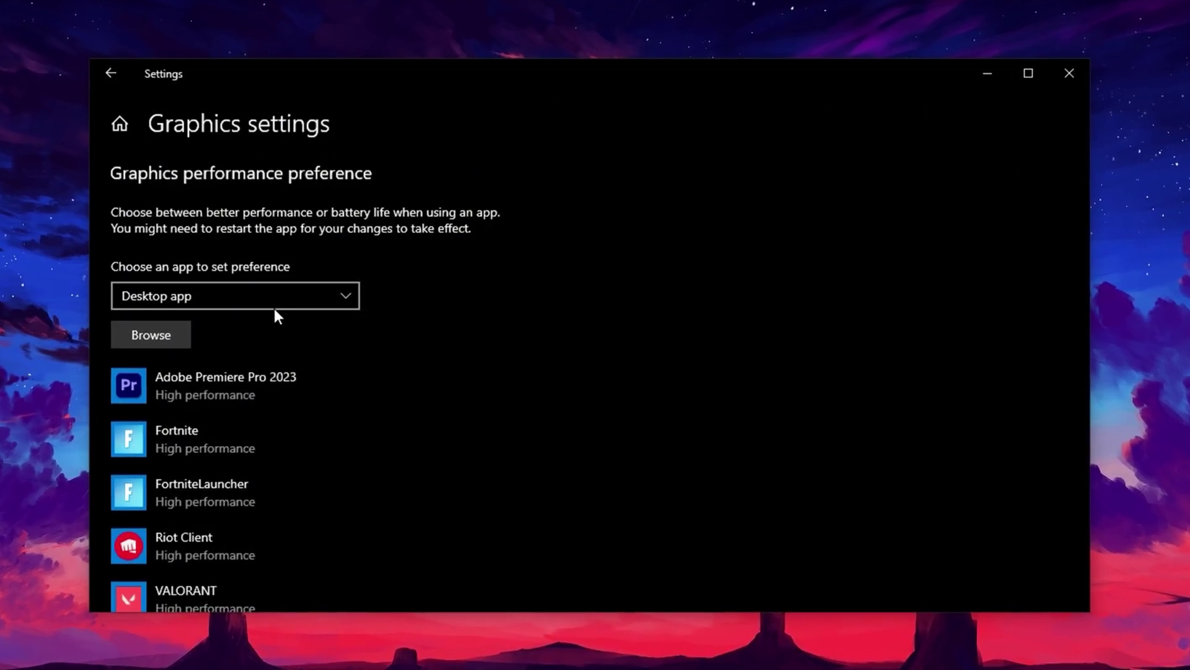
Keep Desktop app as the app type and browse for an executable.
{"action": "left_click", "coordinate": [156, 293]}
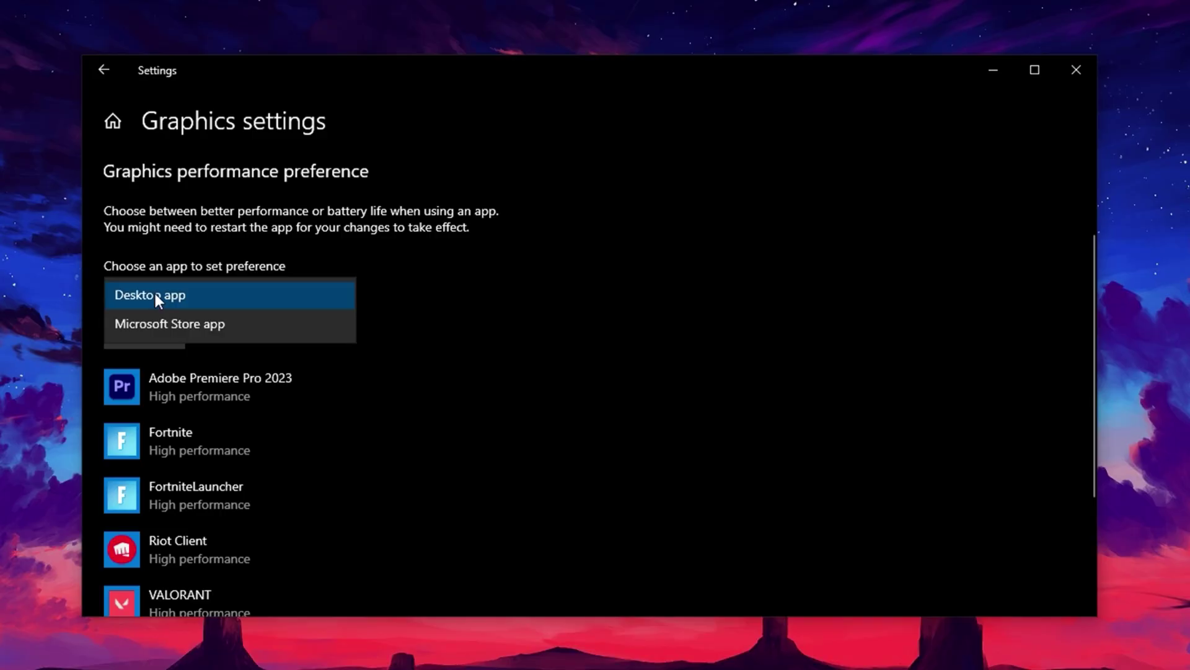
{"action": "left_click", "coordinate": [155, 293]}
{"action": "left_click", "coordinate": [150, 293]}
{"action": "left_click", "coordinate": [147, 290]}
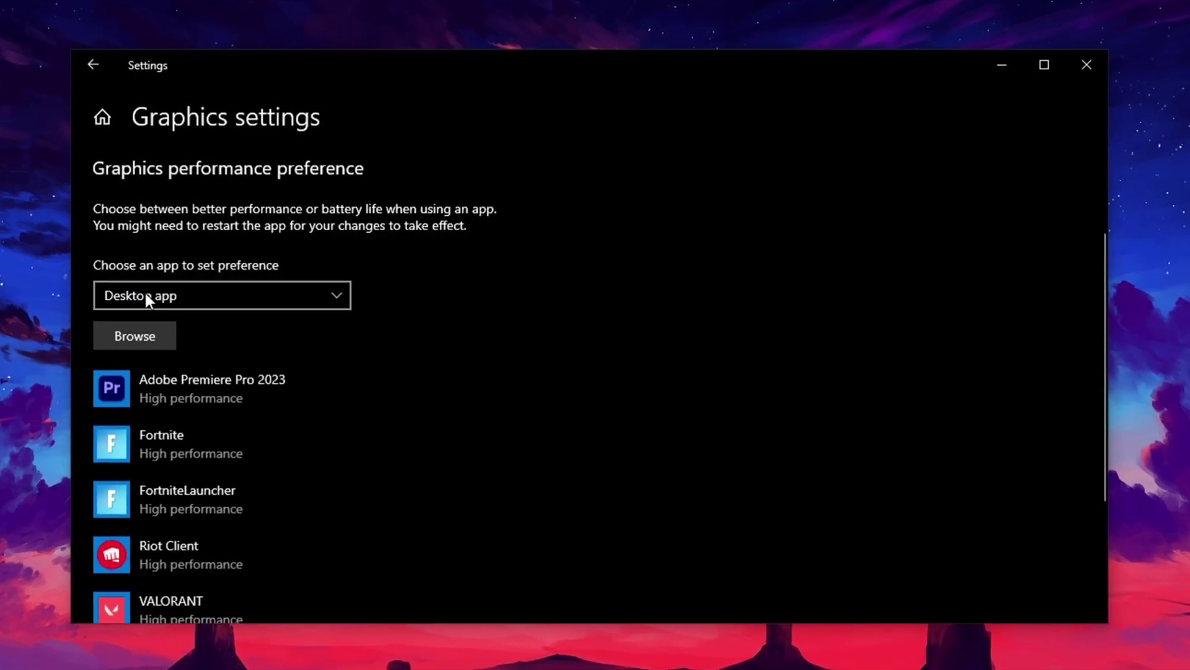
{"action": "left_click", "coordinate": [144, 335]}
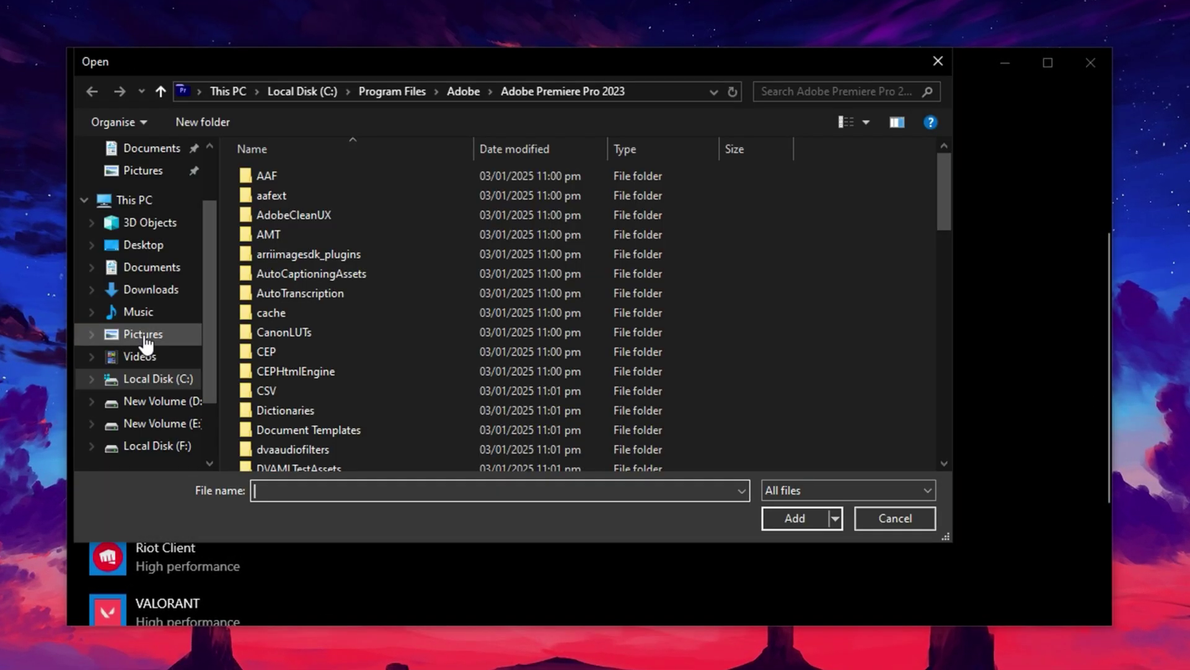
Select FortniteClient-Win64-Shipping in D:\Fortnite\Fortnite\FortniteGame\Binaries\Win64.
{"action": "left_click", "coordinate": [185, 403]}
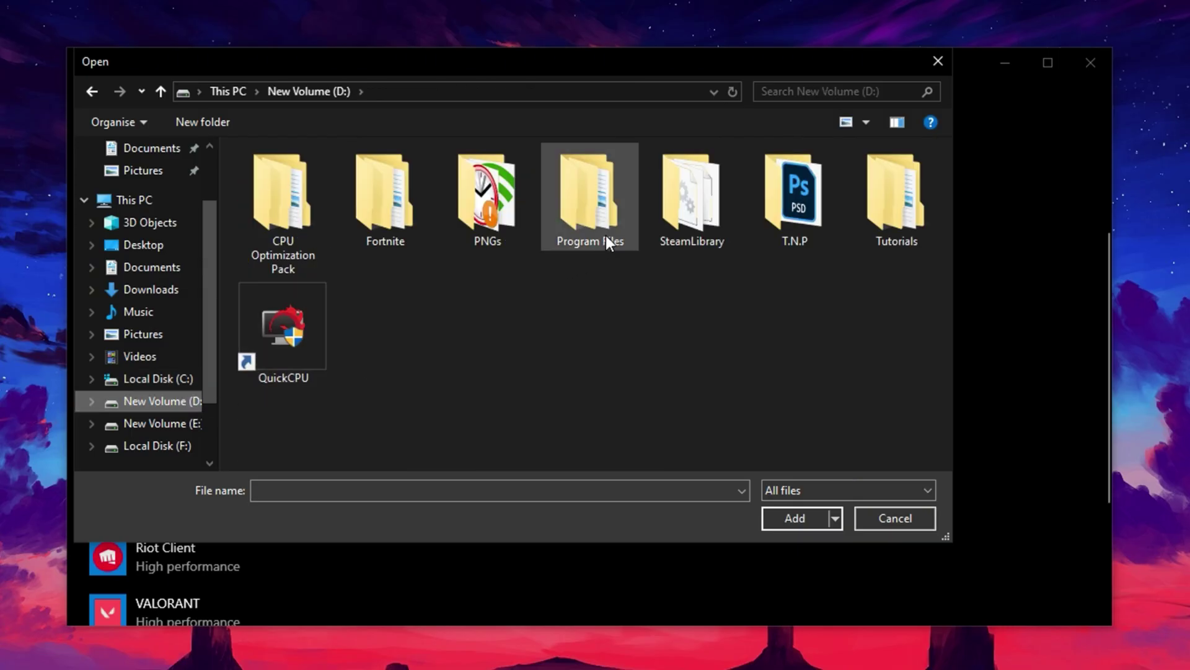
{"action": "double_click", "coordinate": [424, 216]}
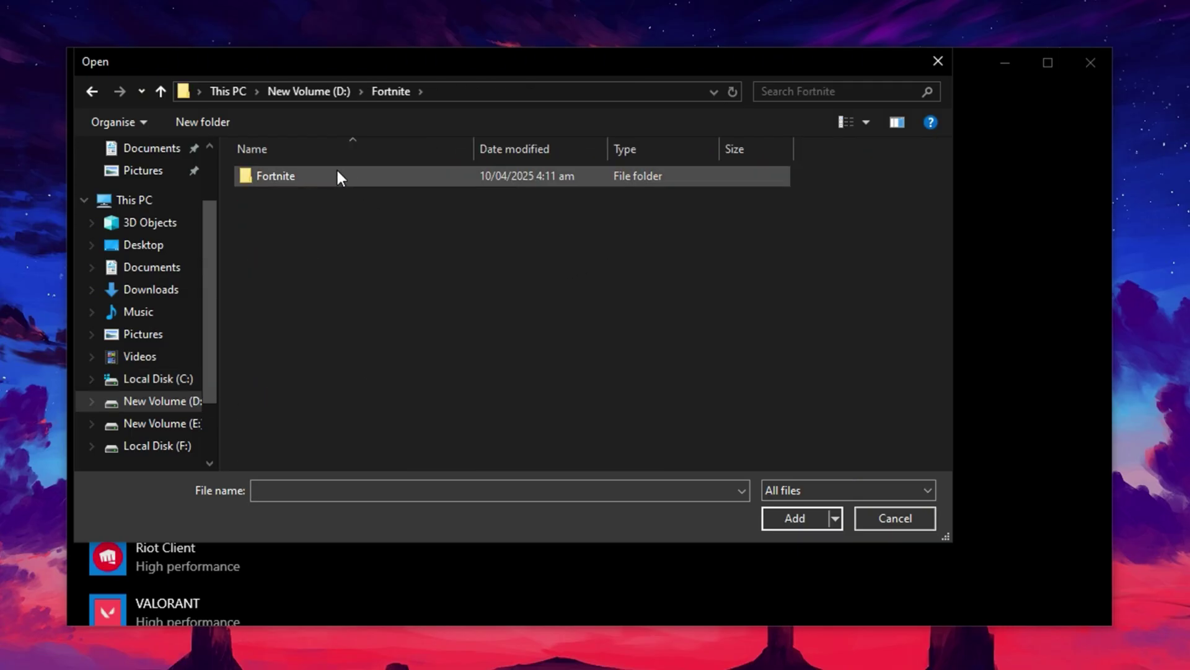
{"action": "double_click", "coordinate": [306, 176]}
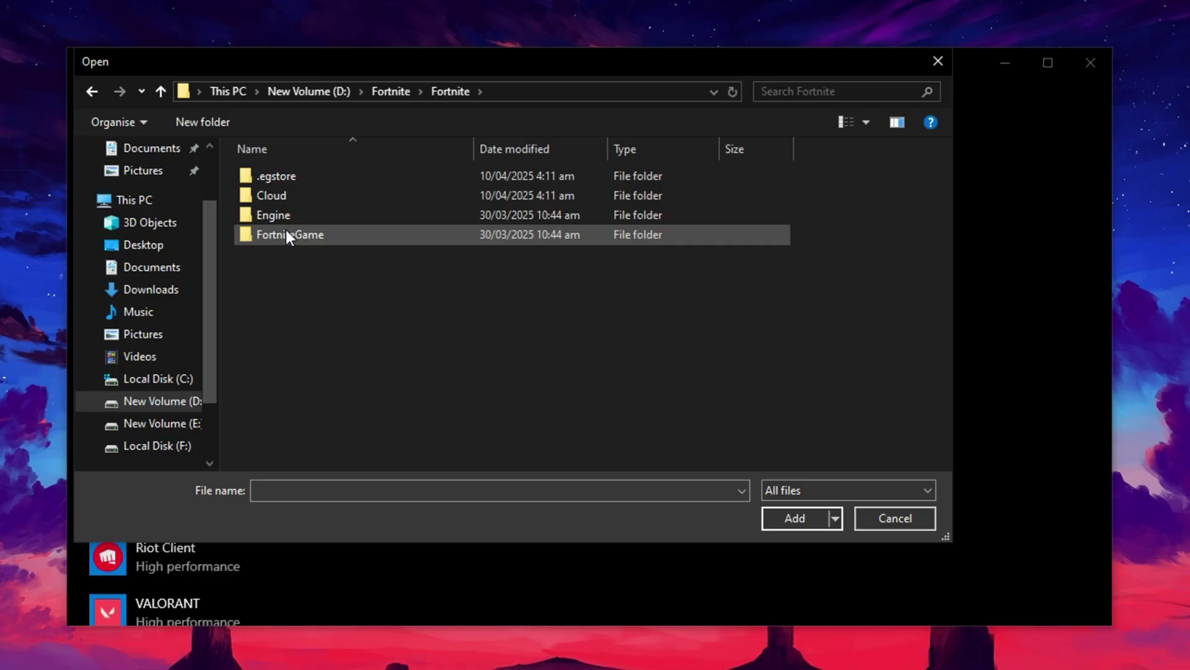
{"action": "left_click", "coordinate": [308, 237]}
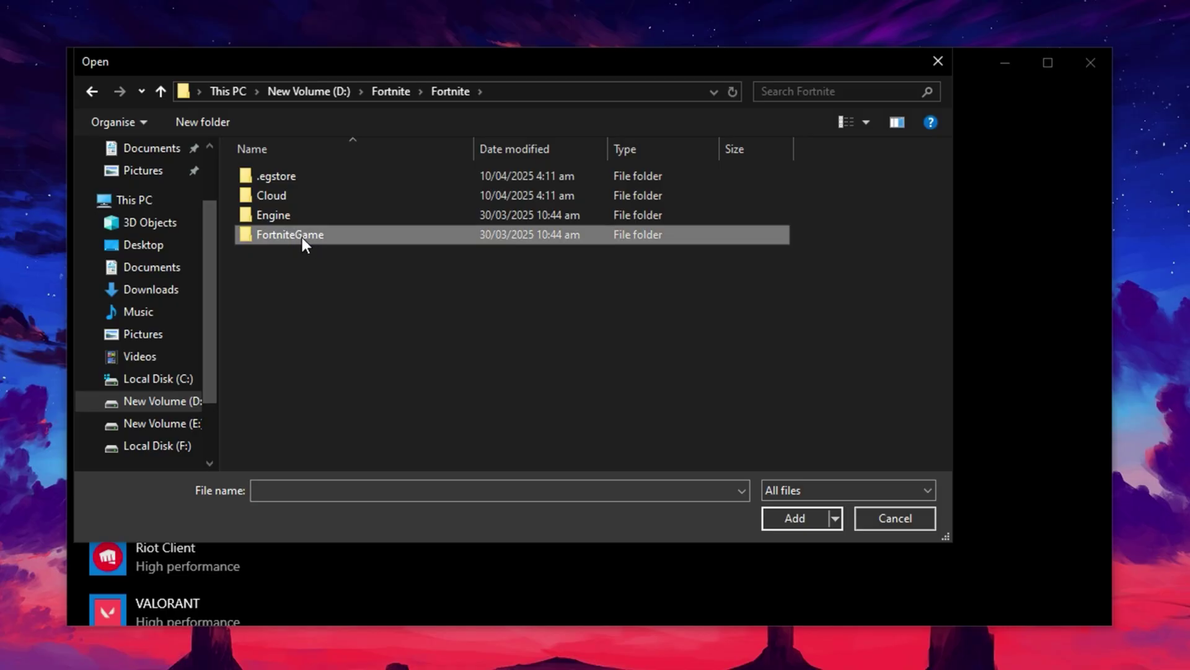
{"action": "double_click", "coordinate": [303, 235]}
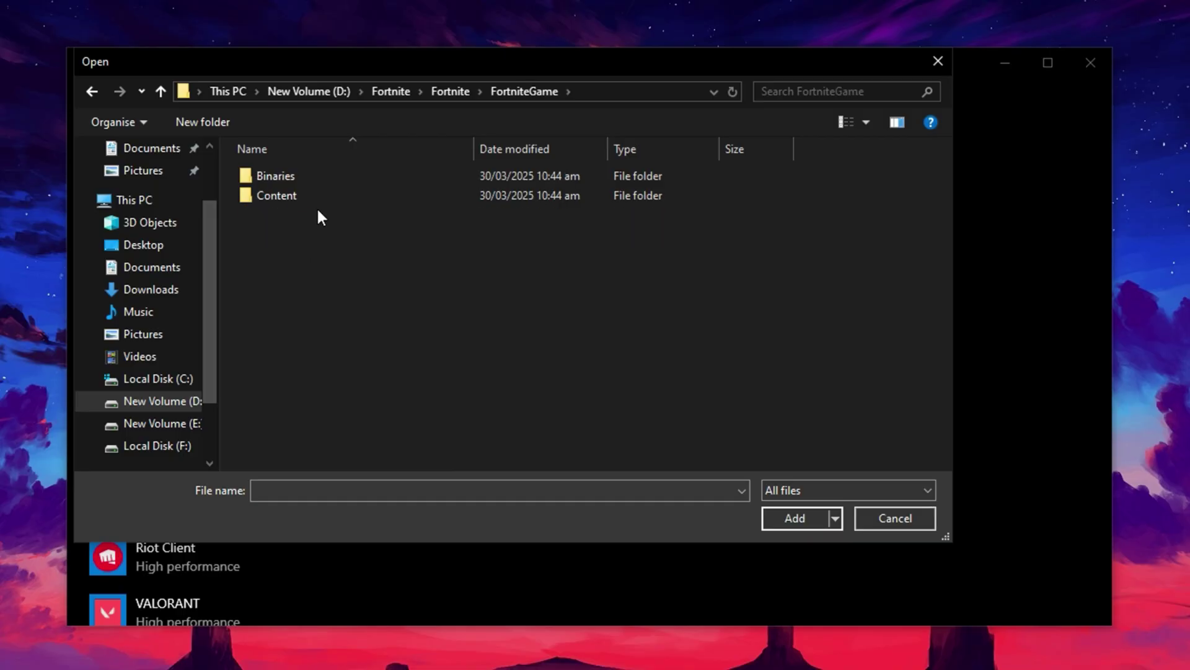
{"action": "double_click", "coordinate": [301, 176]}
{"action": "double_click", "coordinate": [285, 196]}
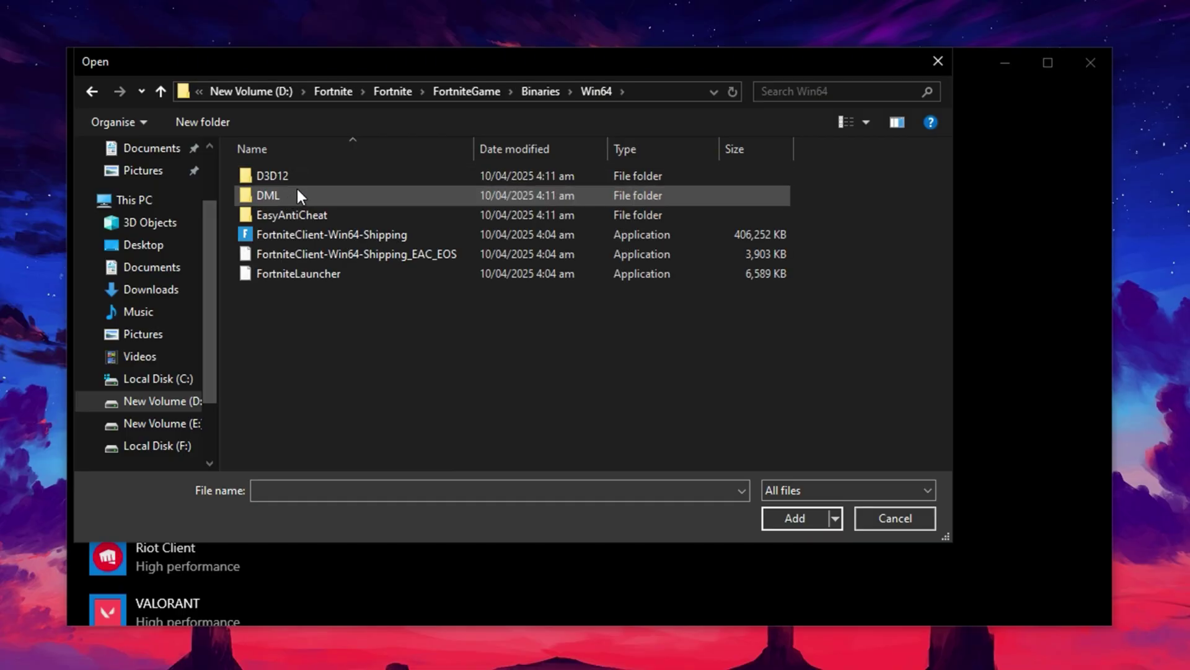
{"action": "left_click", "coordinate": [372, 236]}
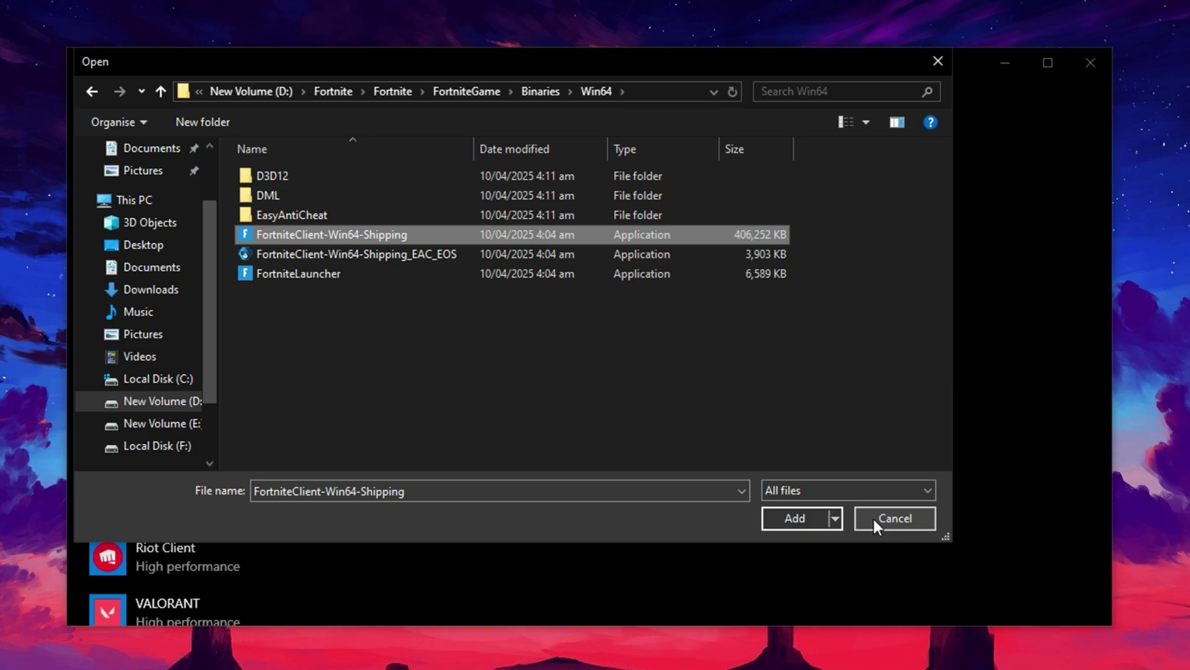
Add the Fortnite executable to the list and save its graphics preference as High performance.
{"action": "left_click", "coordinate": [837, 521]}
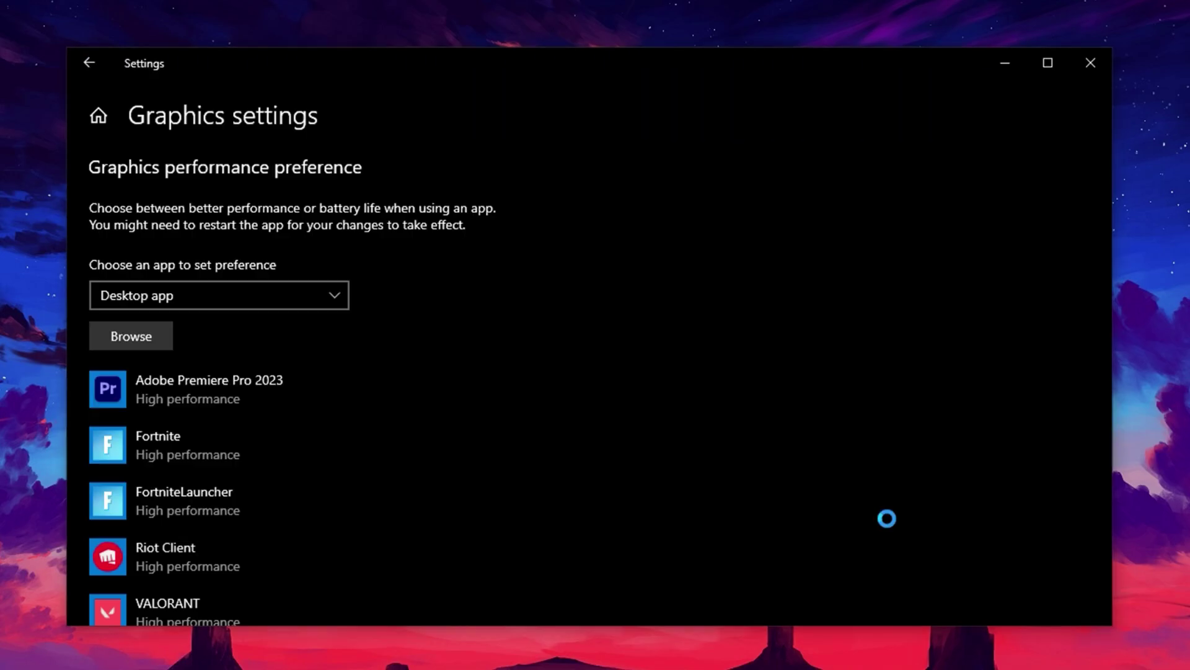
{"action": "scroll", "coordinate": [424, 458], "scroll_direction": "down", "scroll_amount": 3}
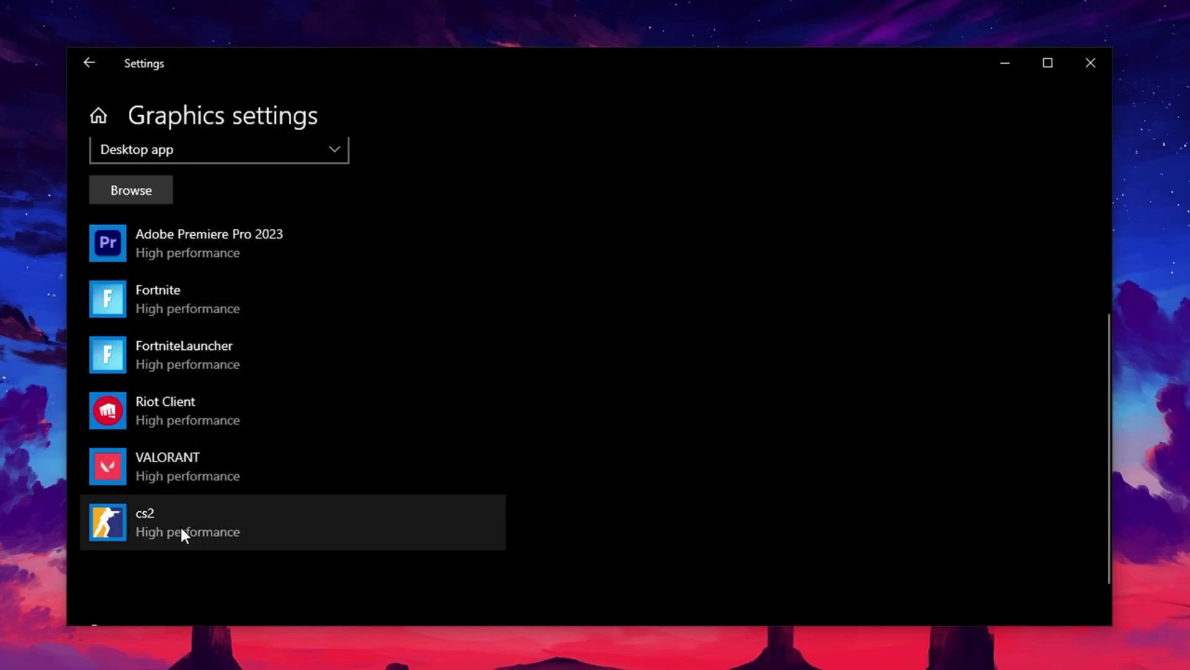
{"action": "left_click", "coordinate": [218, 313]}
{"action": "left_click", "coordinate": [346, 397]}
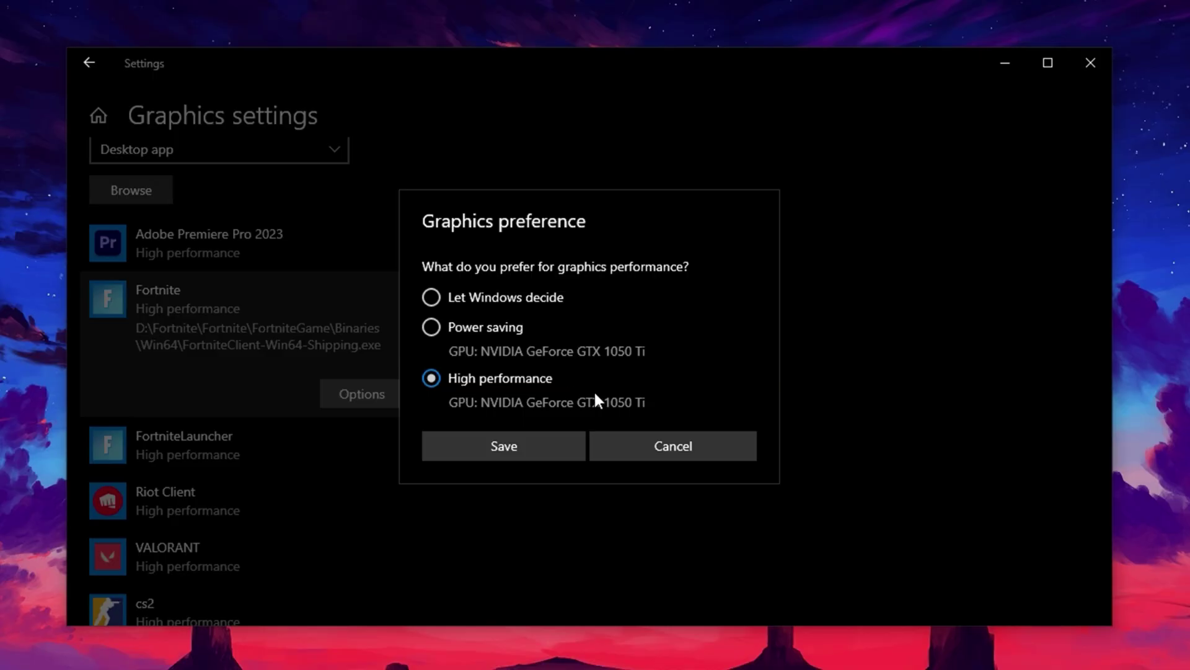
{"action": "left_click", "coordinate": [509, 444]}
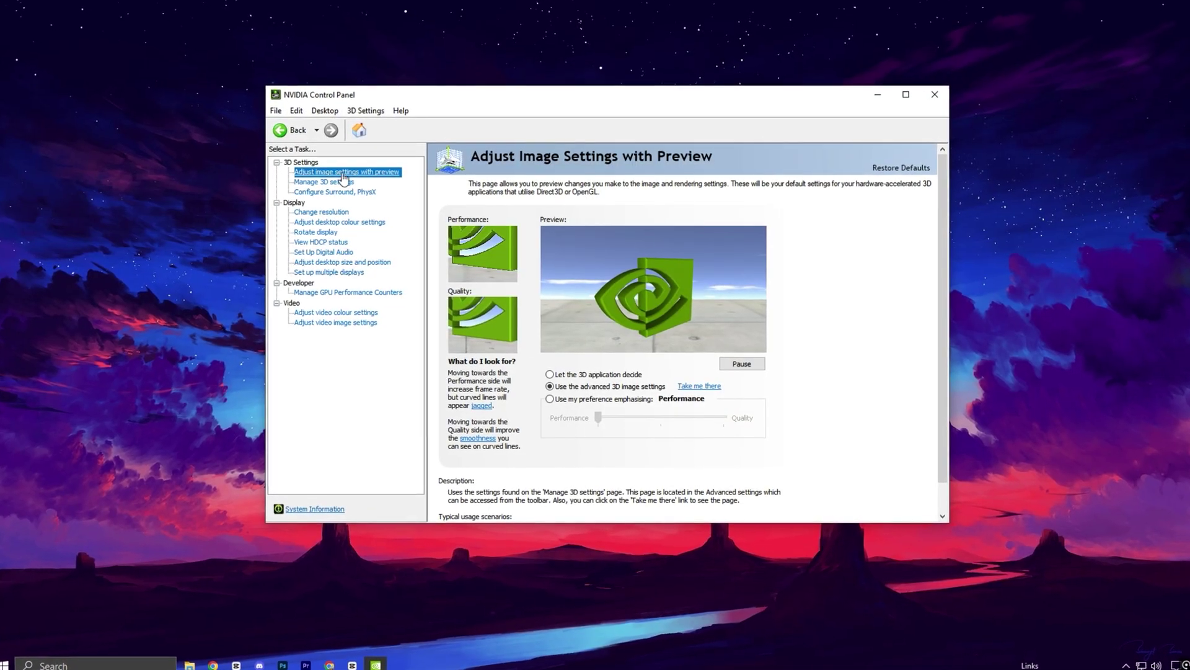
In Global Settings of Manage 3D settings, keep Power management mode at Prefer maximum performance.
{"action": "left_click", "coordinate": [344, 180]}
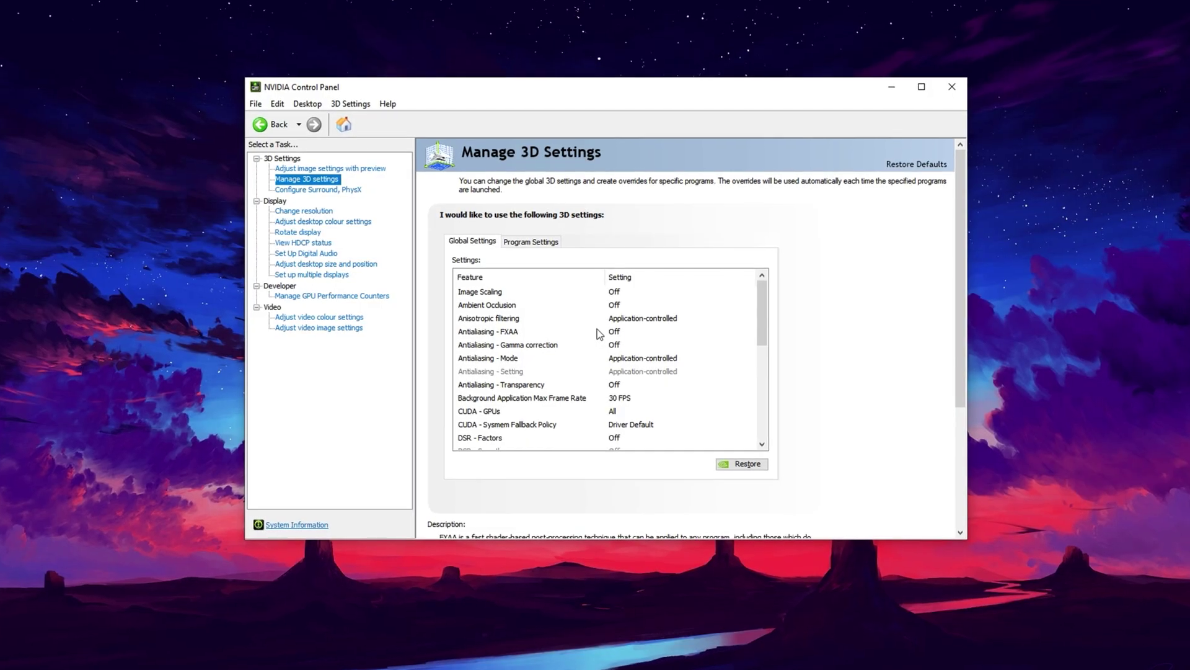
{"action": "scroll", "coordinate": [597, 328], "scroll_direction": "down", "scroll_amount": 3}
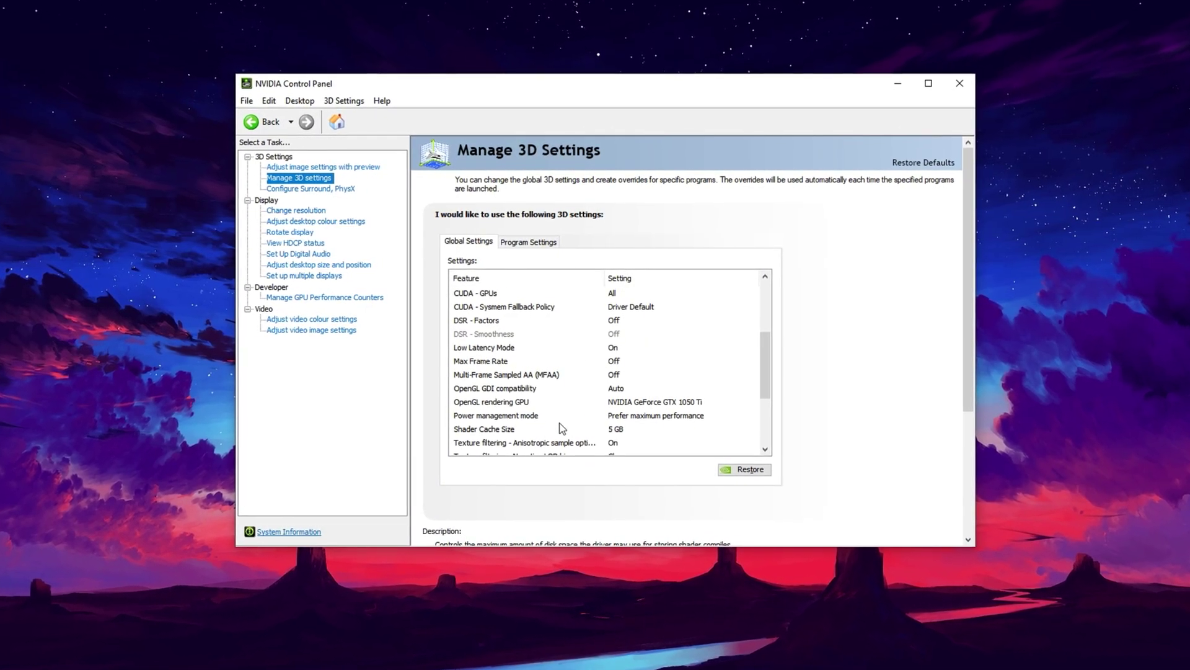
{"action": "left_click", "coordinate": [651, 414]}
{"action": "left_click", "coordinate": [656, 421]}
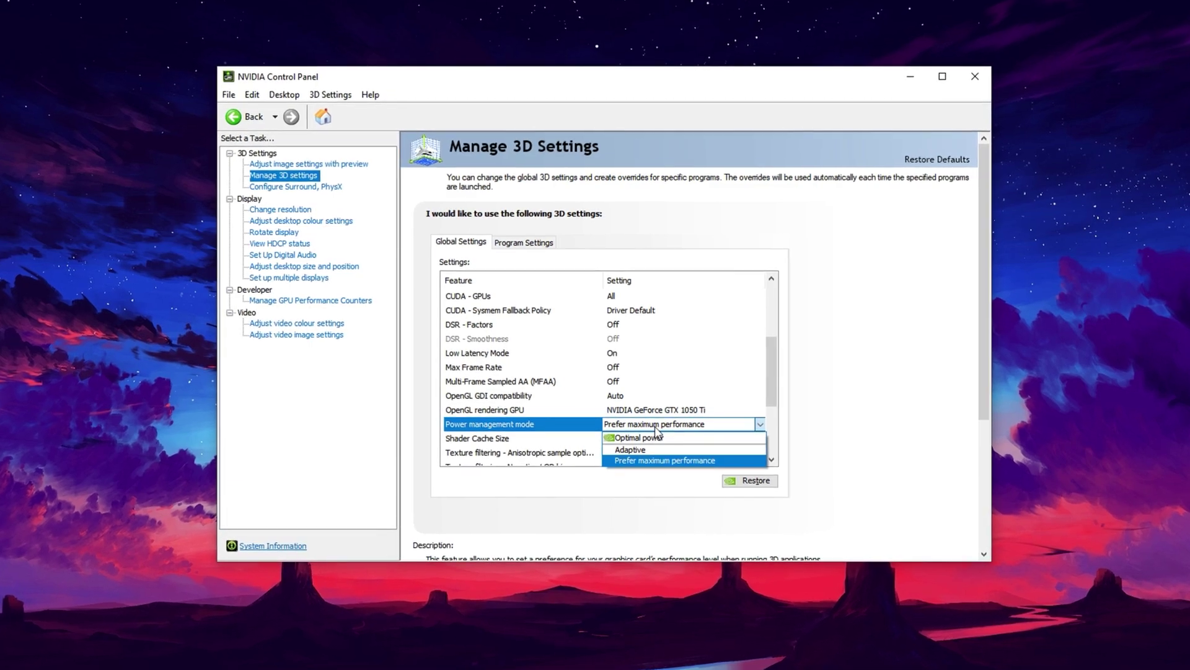
{"action": "left_click", "coordinate": [551, 428]}
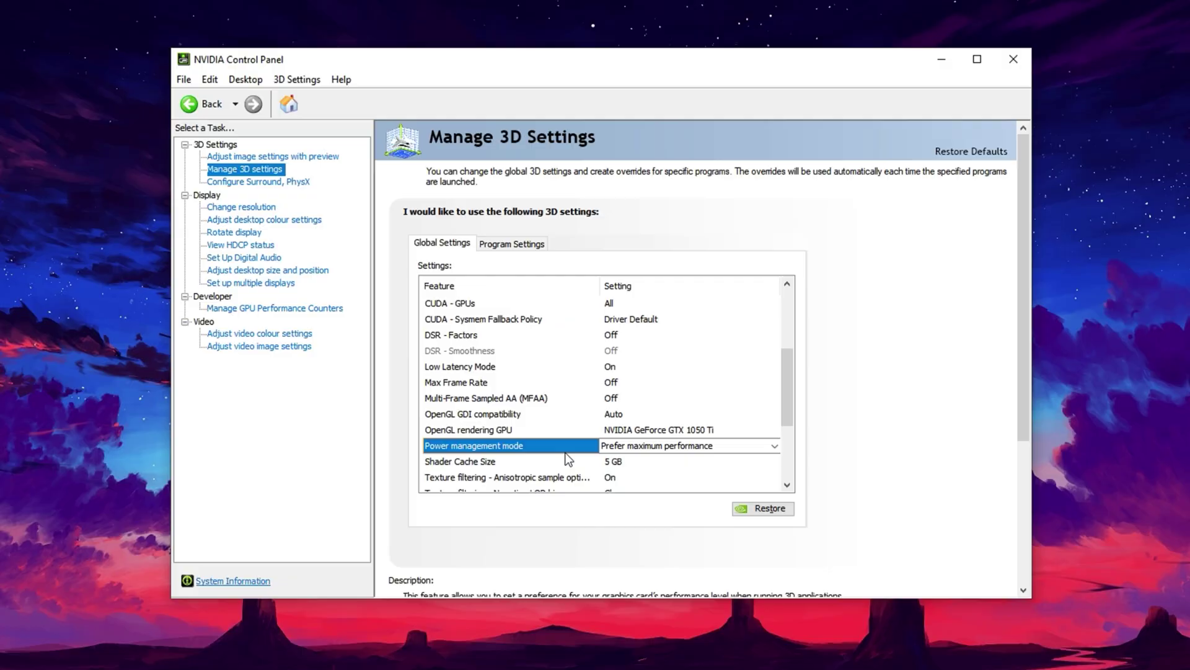
Locate and select the Low Latency Mode setting in the global settings list.
{"action": "scroll", "coordinate": [564, 455], "scroll_direction": "down", "scroll_amount": 2}
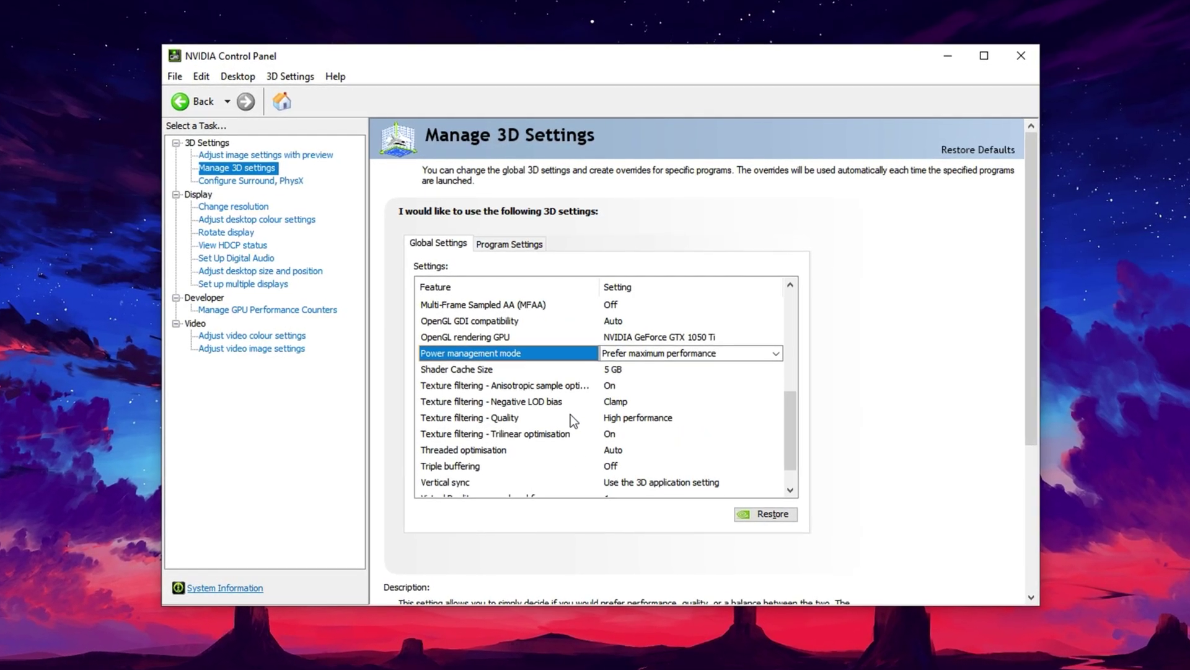
{"action": "scroll", "coordinate": [510, 424], "scroll_direction": "up", "scroll_amount": 2}
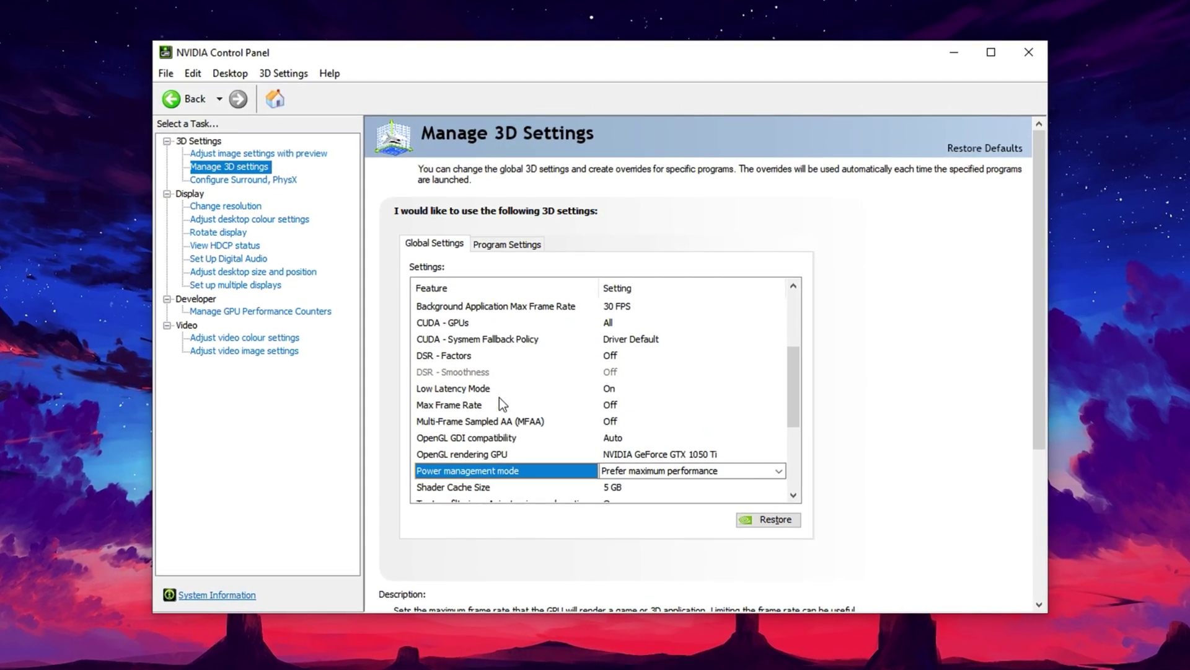
{"action": "left_click", "coordinate": [480, 392]}
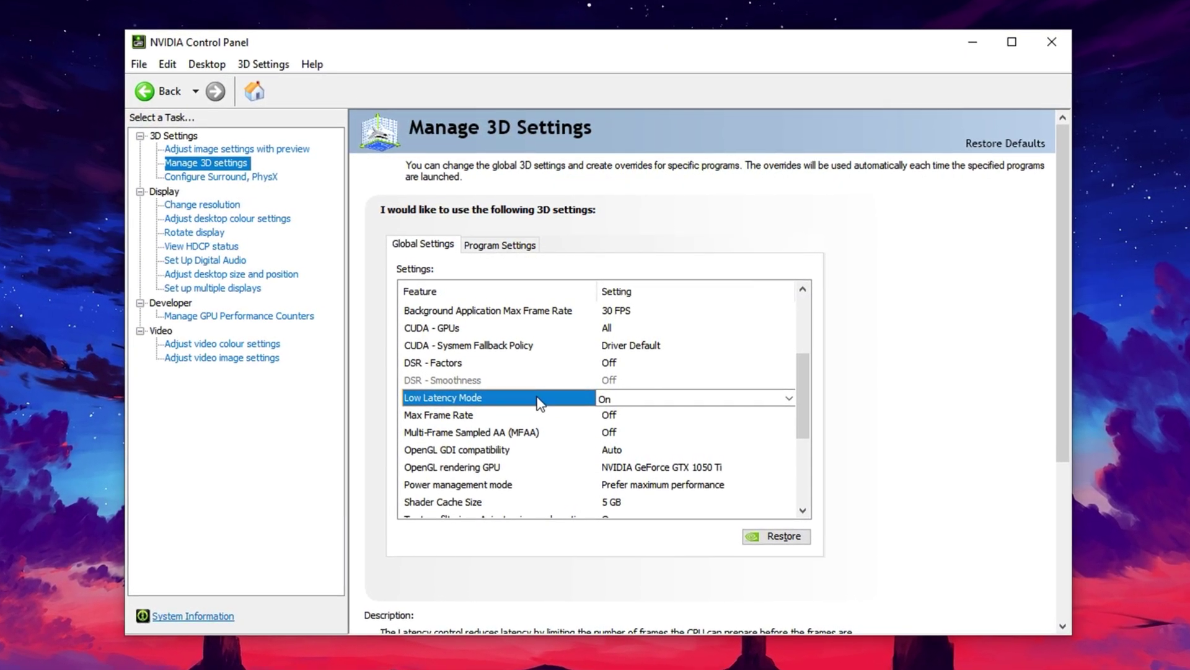
Change global Low Latency Mode to Ultra and apply the new 3D settings.
{"action": "left_click", "coordinate": [614, 398]}
{"action": "left_click", "coordinate": [628, 443]}
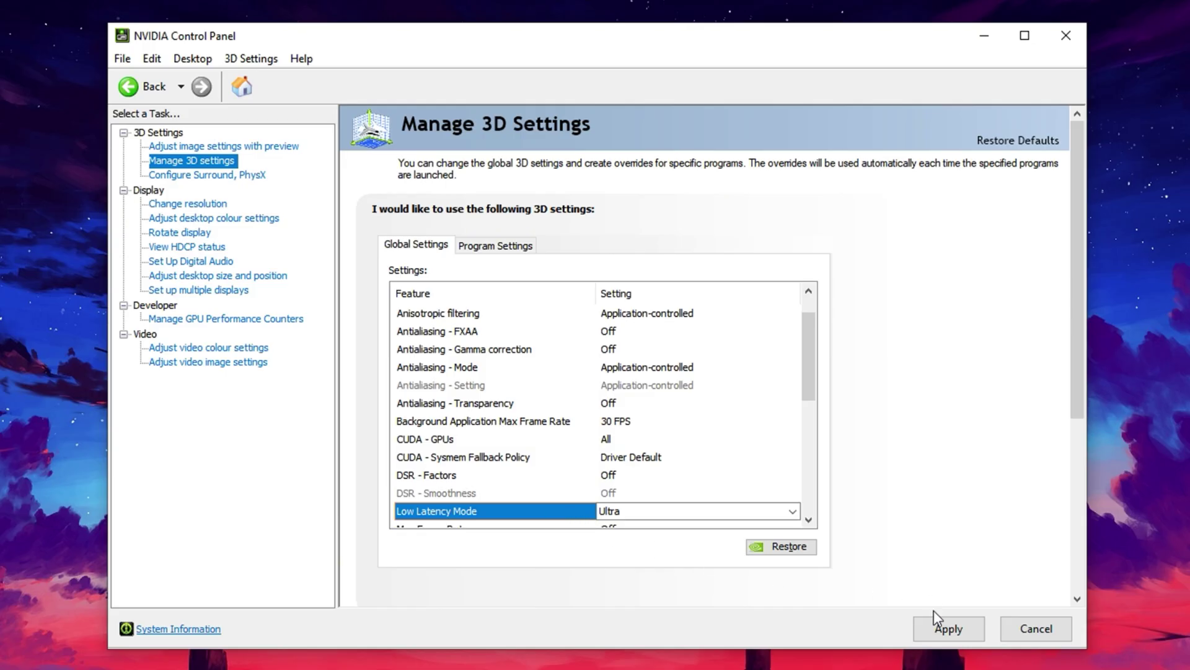
{"action": "left_click", "coordinate": [937, 630]}
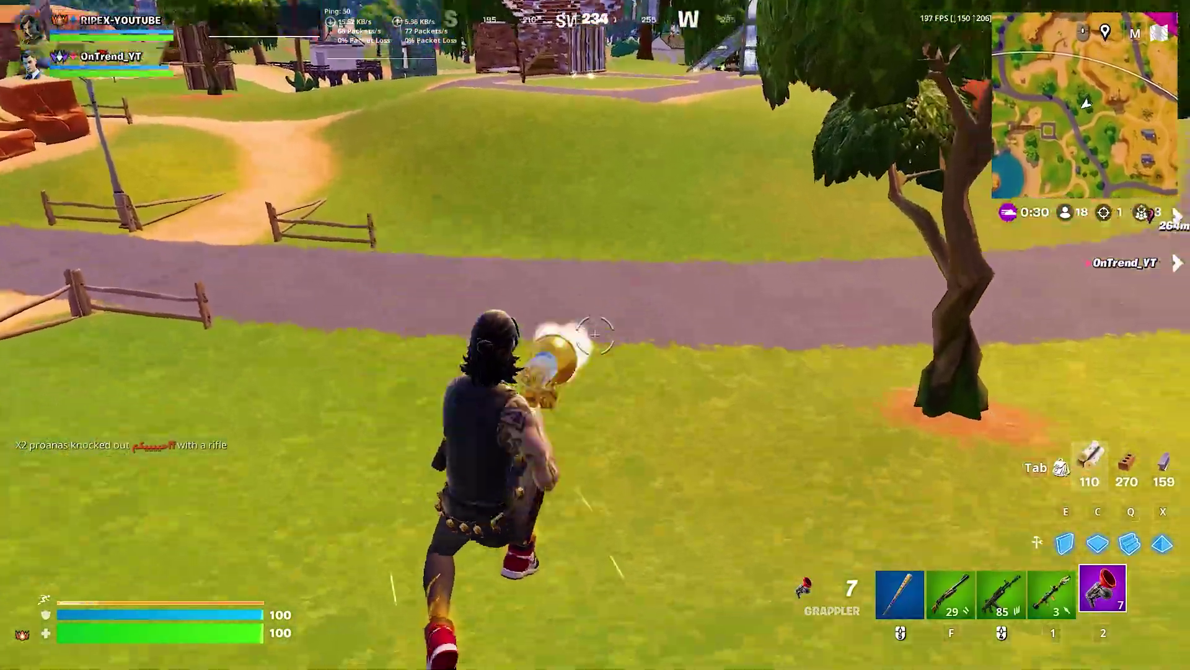
Grapple up onto the rooftops, switch to the rocket launcher with key 1, and fire at the enemies.
{"action": "left_click", "coordinate": [595, 335]}
{"action": "left_click", "coordinate": [595, 335]}
{"action": "left_click", "coordinate": [595, 335]}
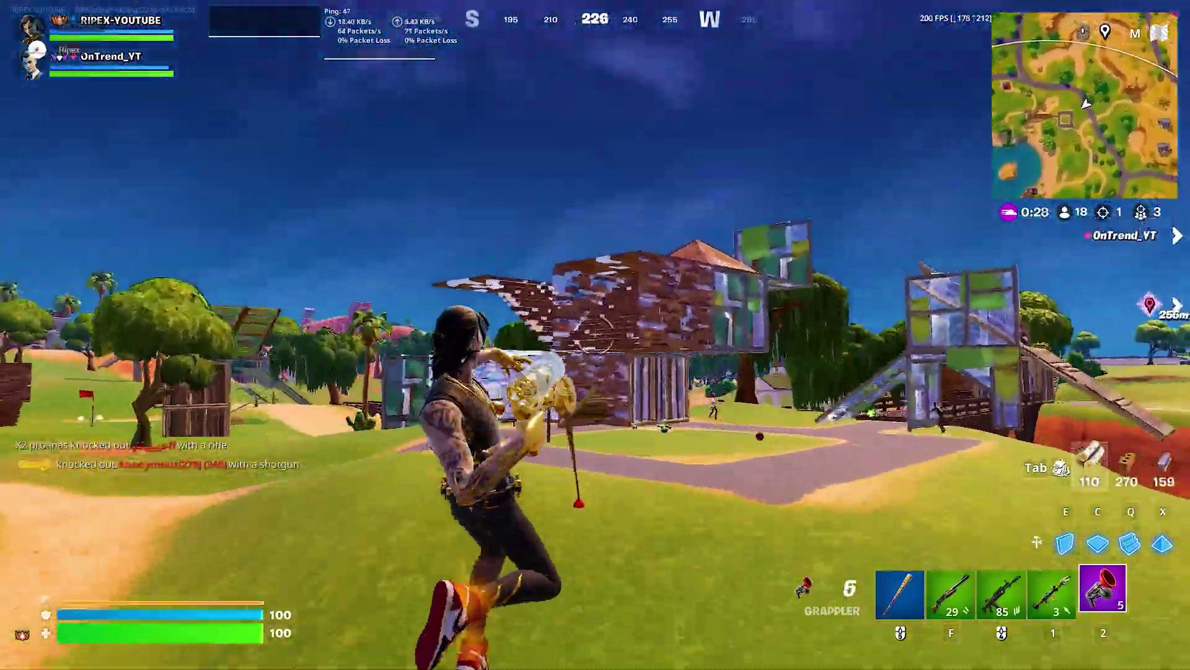
{"action": "key", "text": "1"}
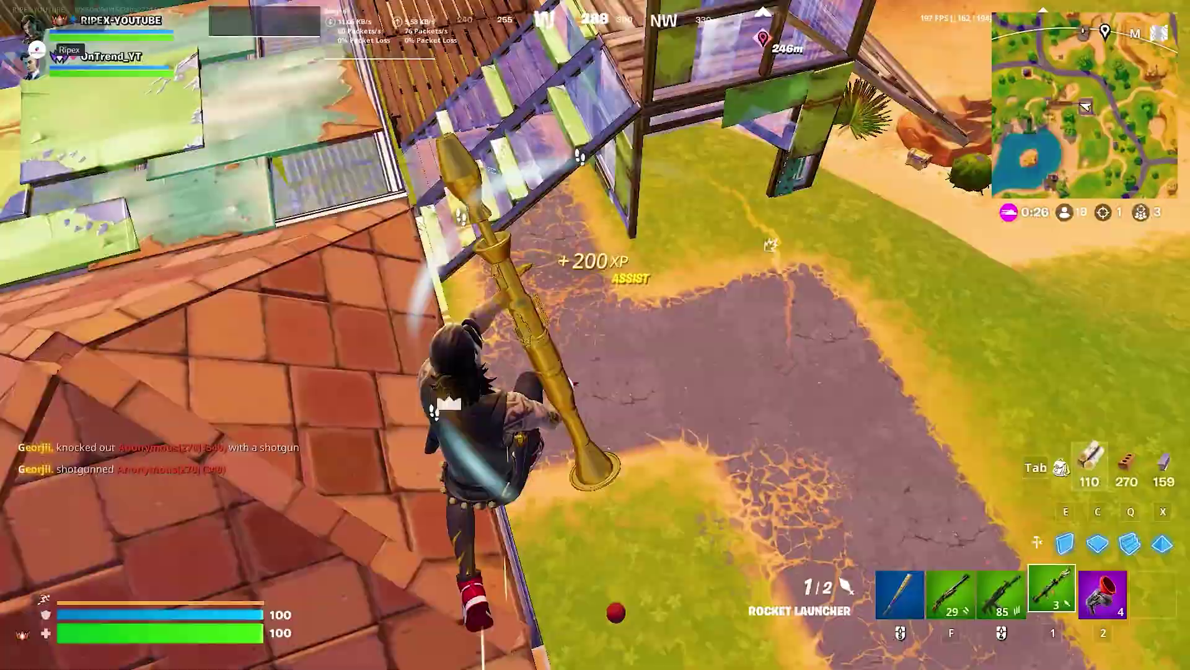
{"action": "left_click", "coordinate": [595, 334]}
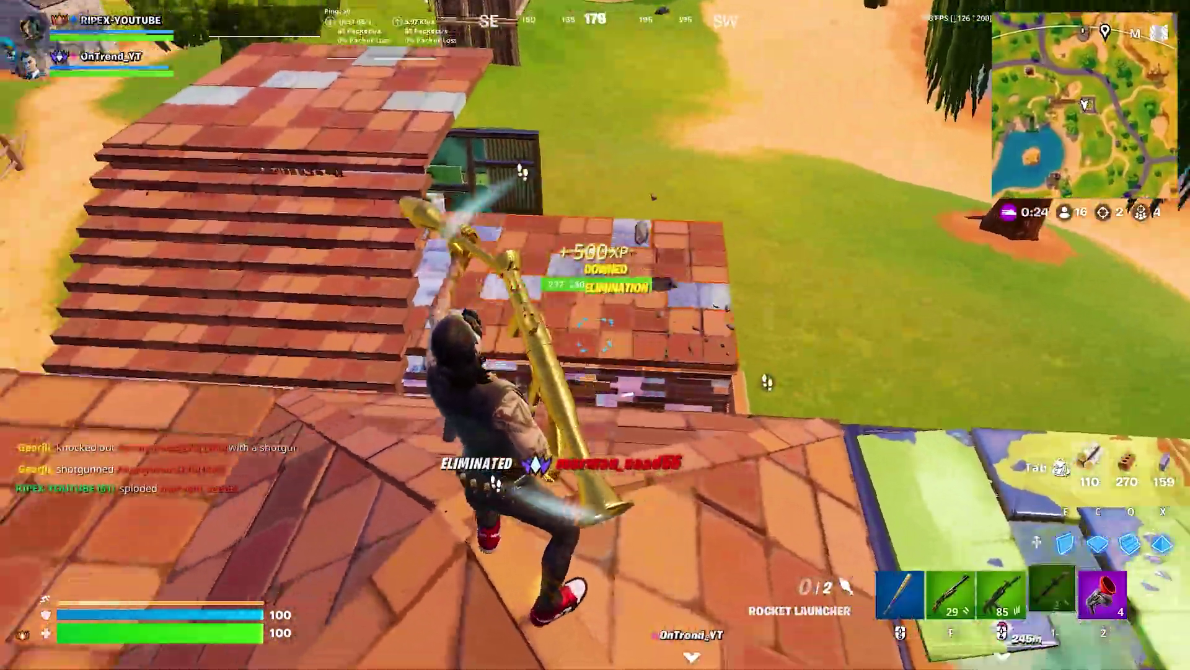